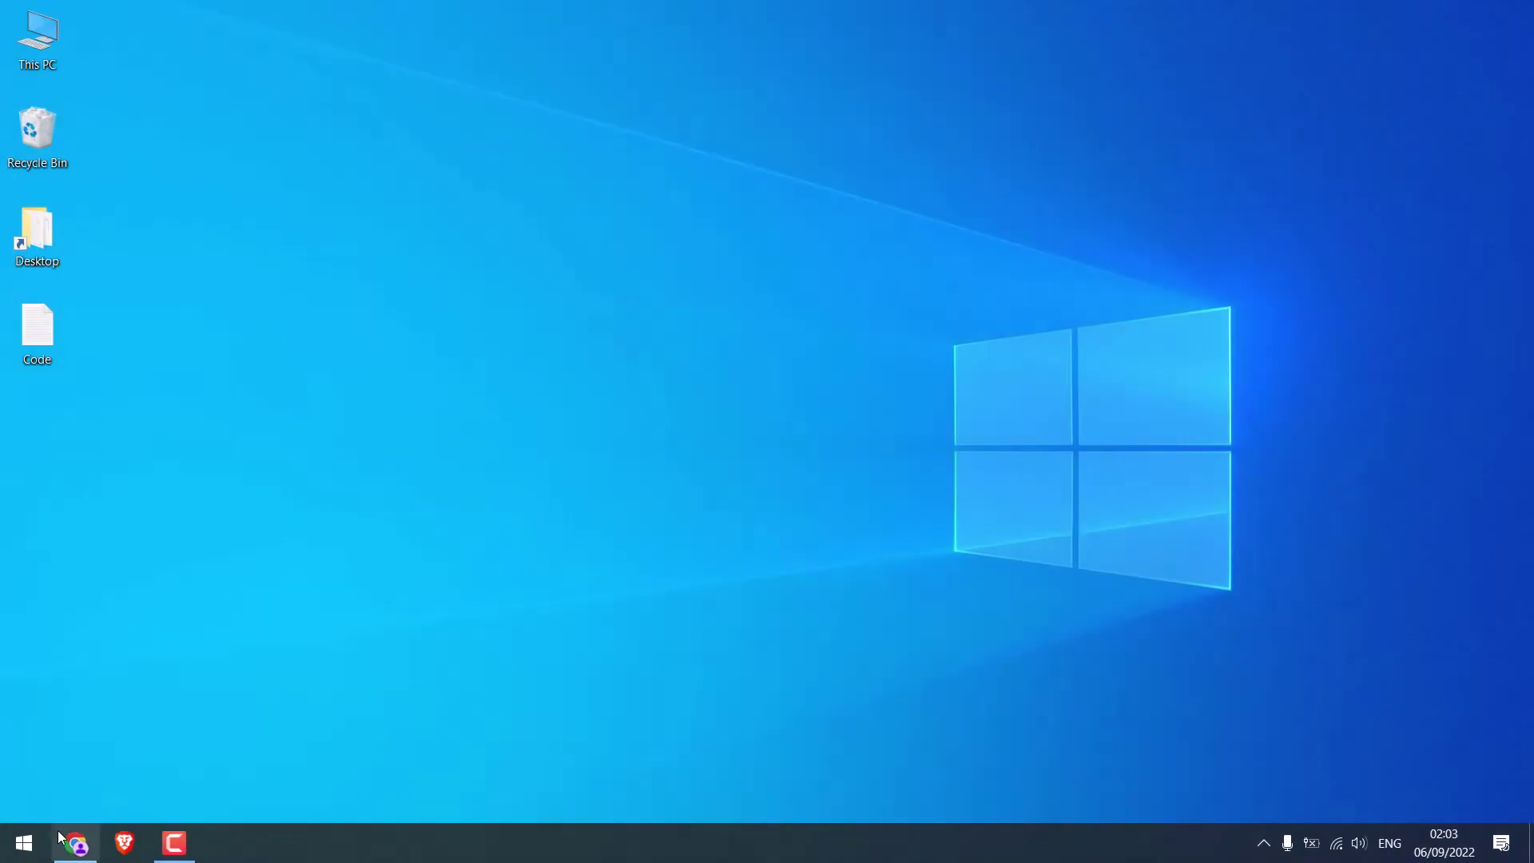
# Load letslearnwordpress.com in Chrome, then search google analytics and open the Analytics sign-in page
pyautogui.click(73, 844)
pyautogui.click(284, 55)
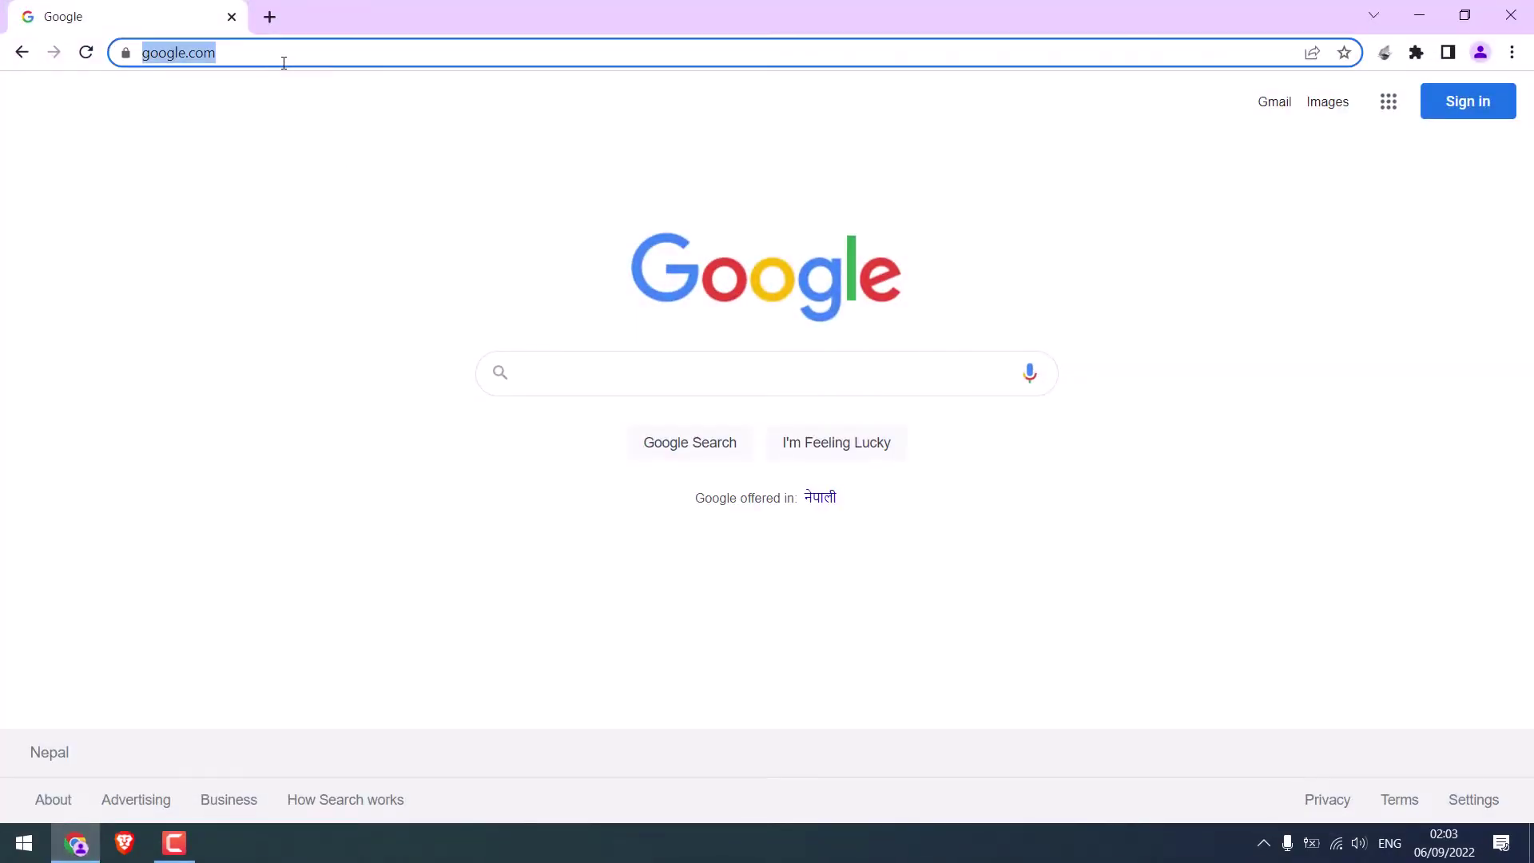
pyautogui.write('letslearnwordpress')
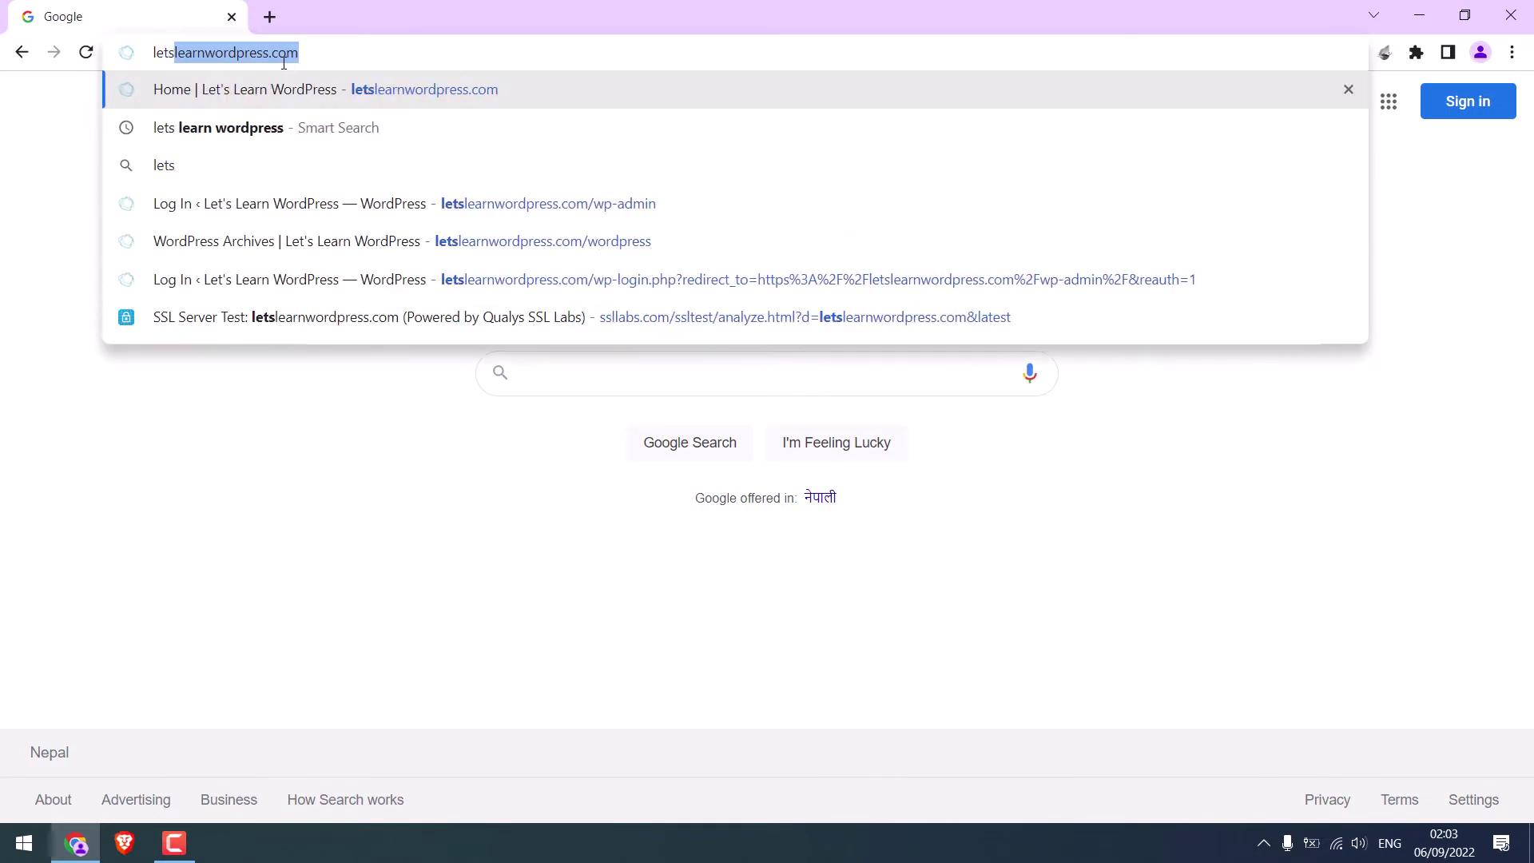
pyautogui.press('Return')
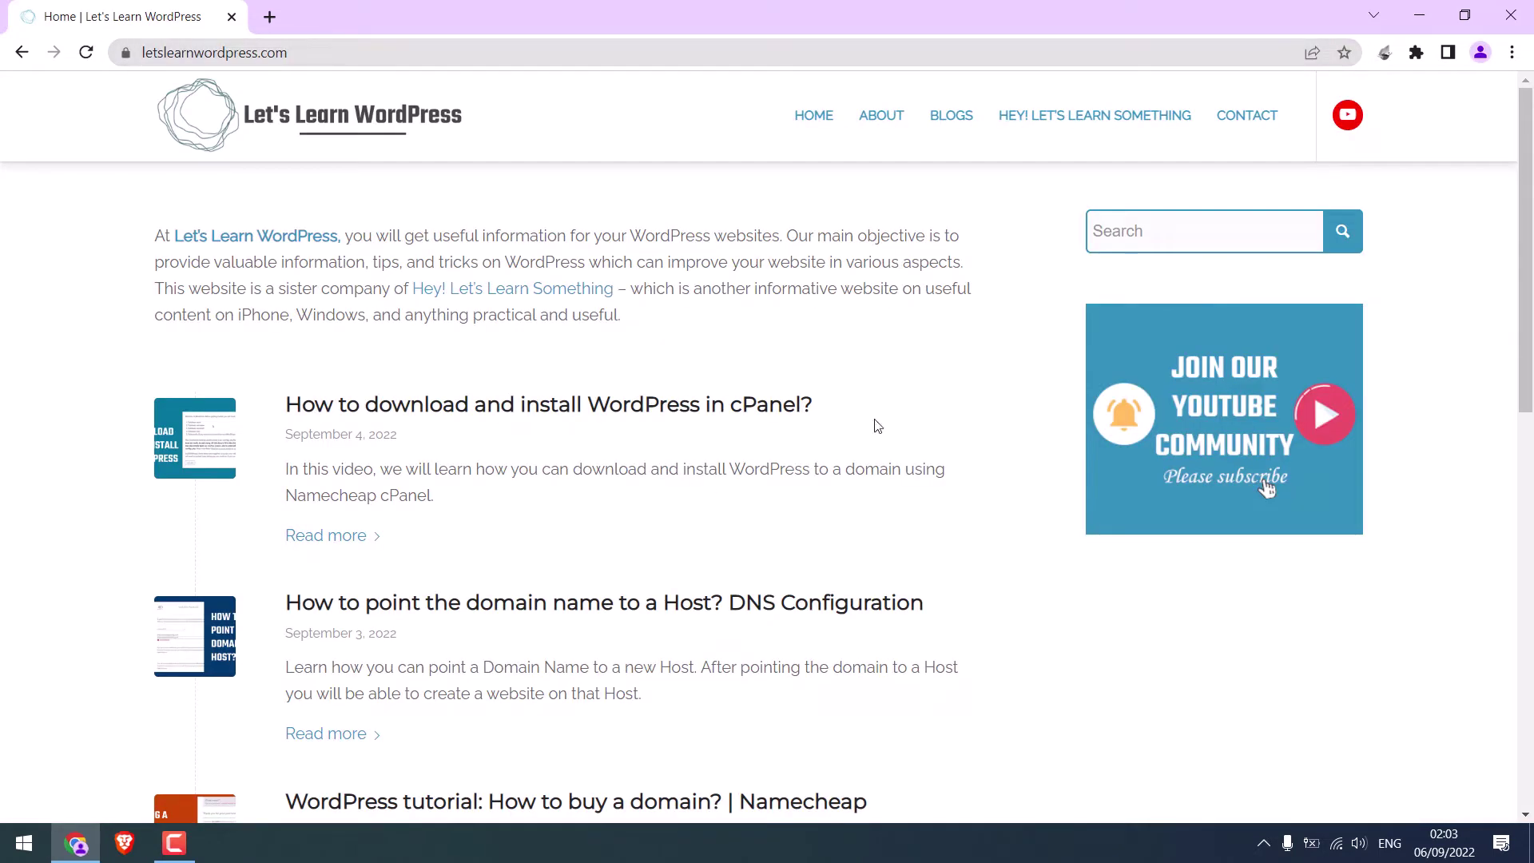
pyautogui.scroll(-10, 1531, 660)
pyautogui.moveTo(1530, 660); pyautogui.dragTo(1530, 287)
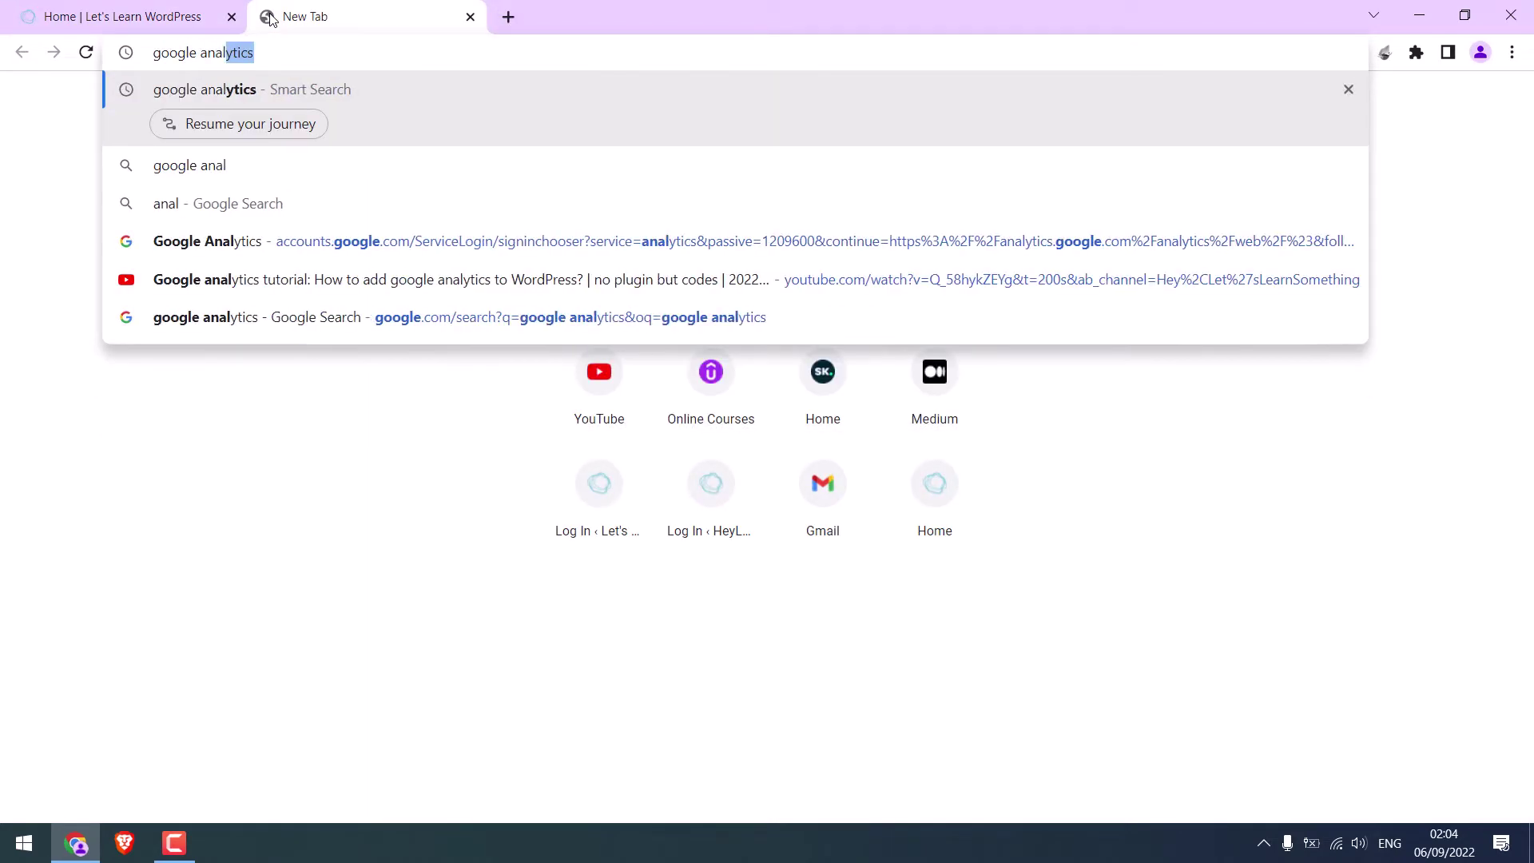
pyautogui.press('Return')
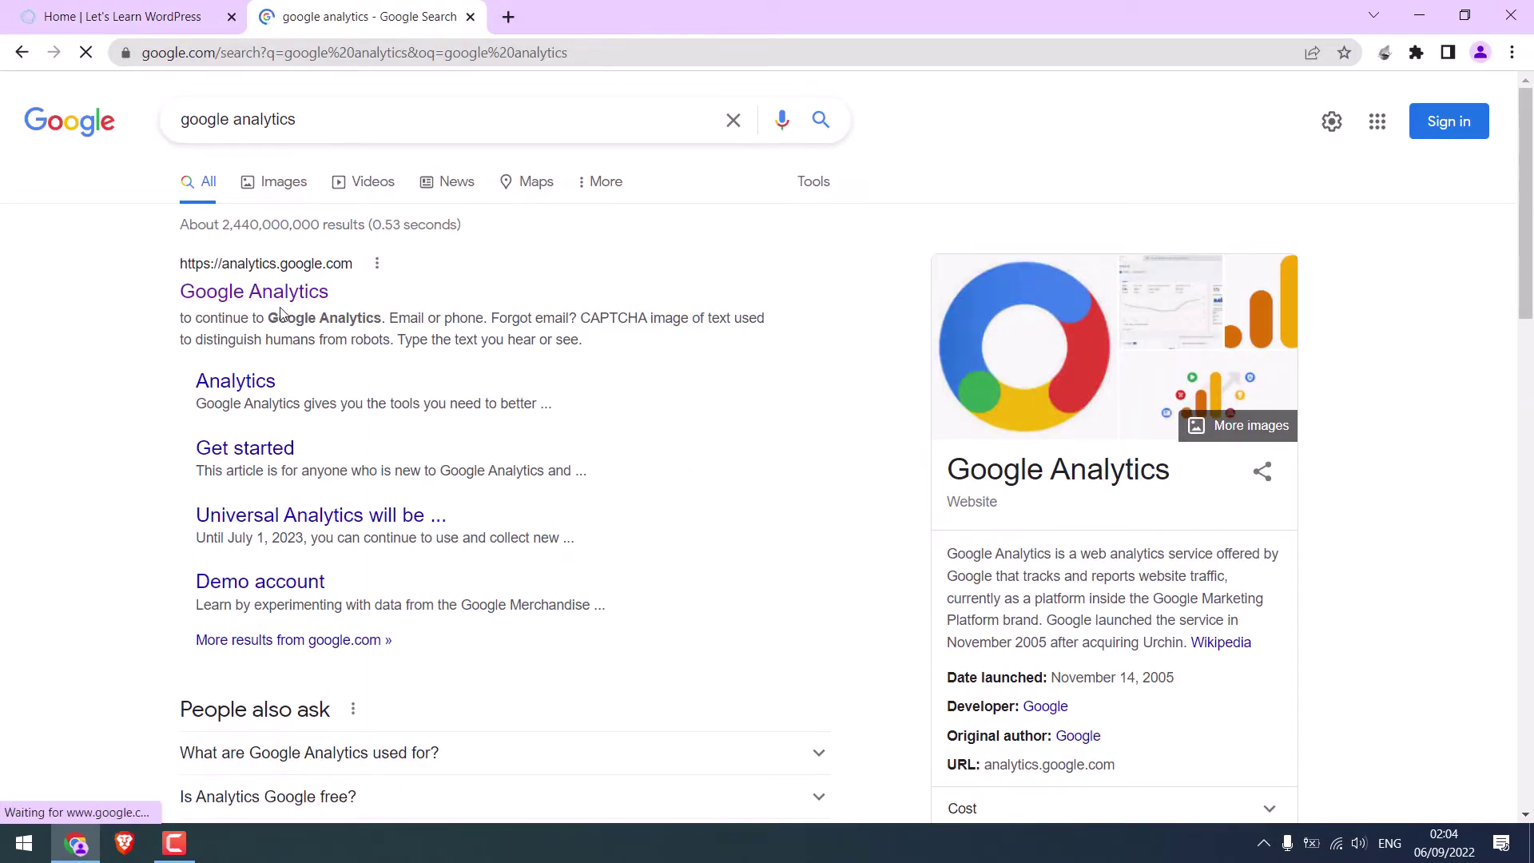
pyautogui.click(285, 302)
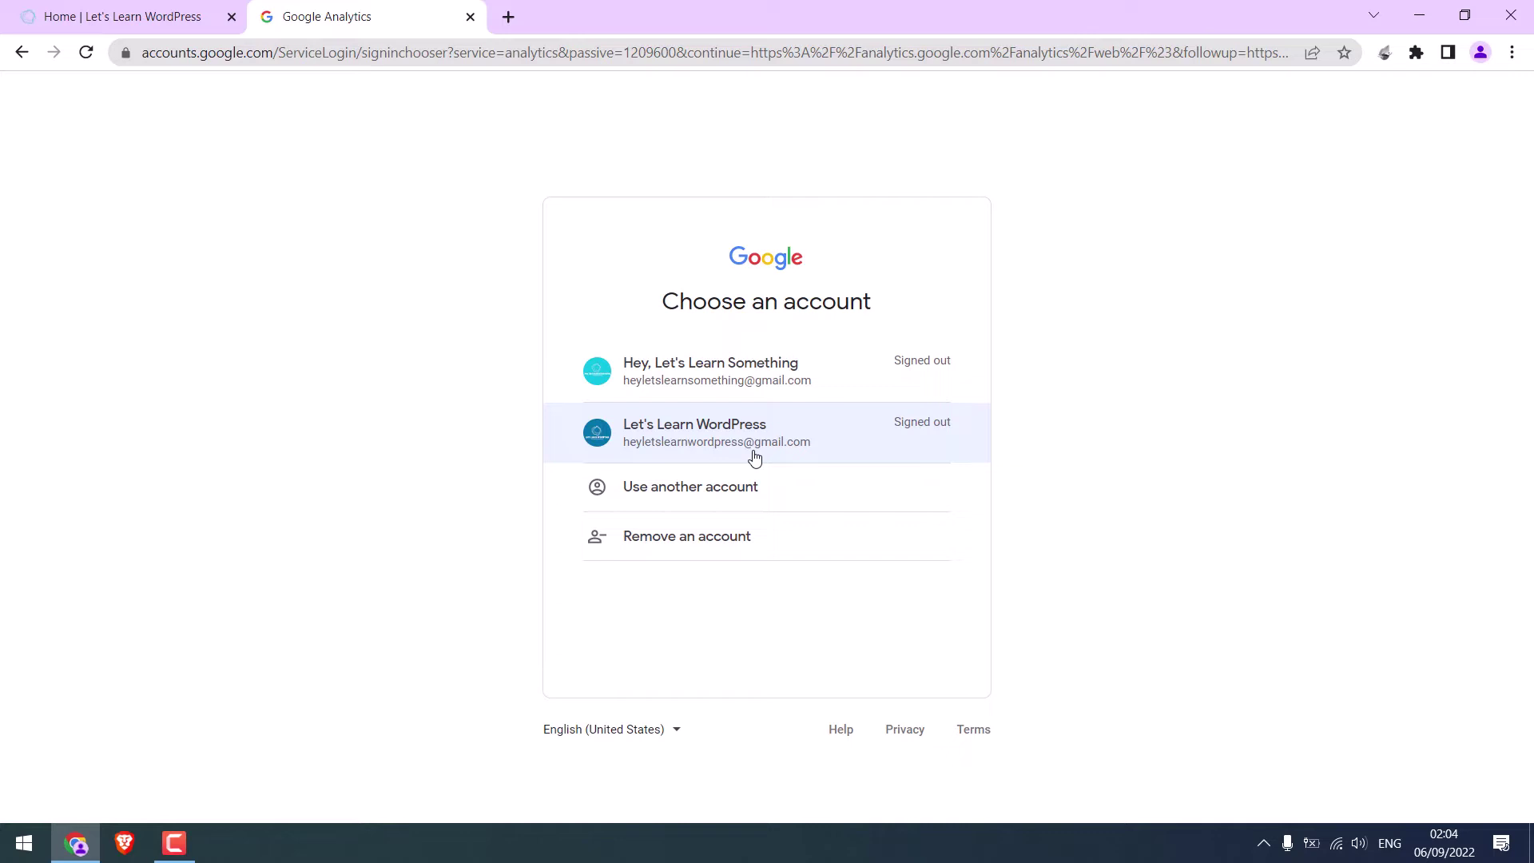
# Sign in with the site's Google account password and start measuring
pyautogui.click(755, 457)
pyautogui.write('***')
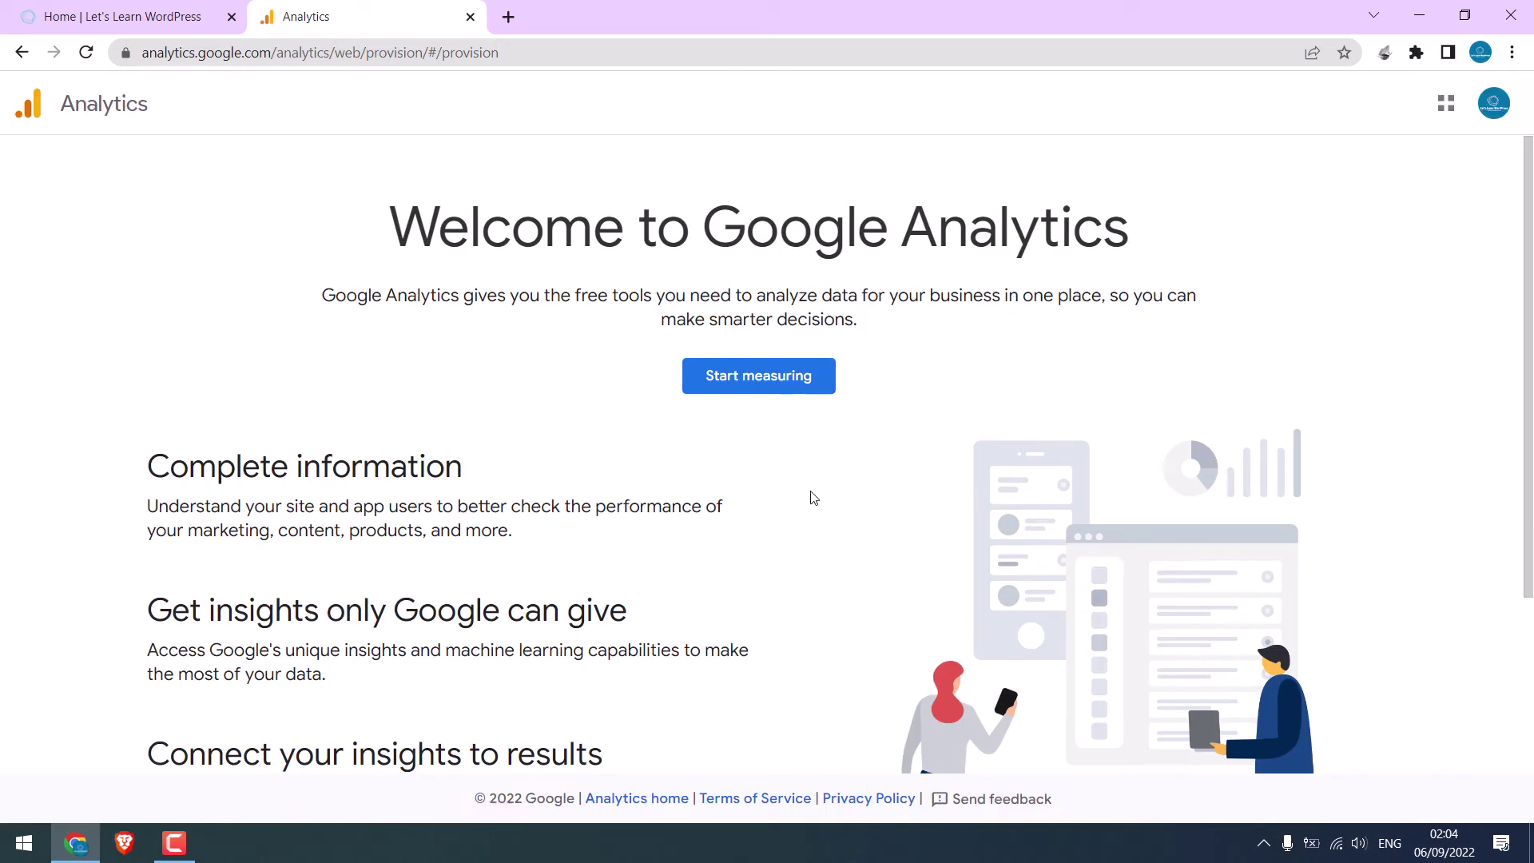
pyautogui.click(781, 389)
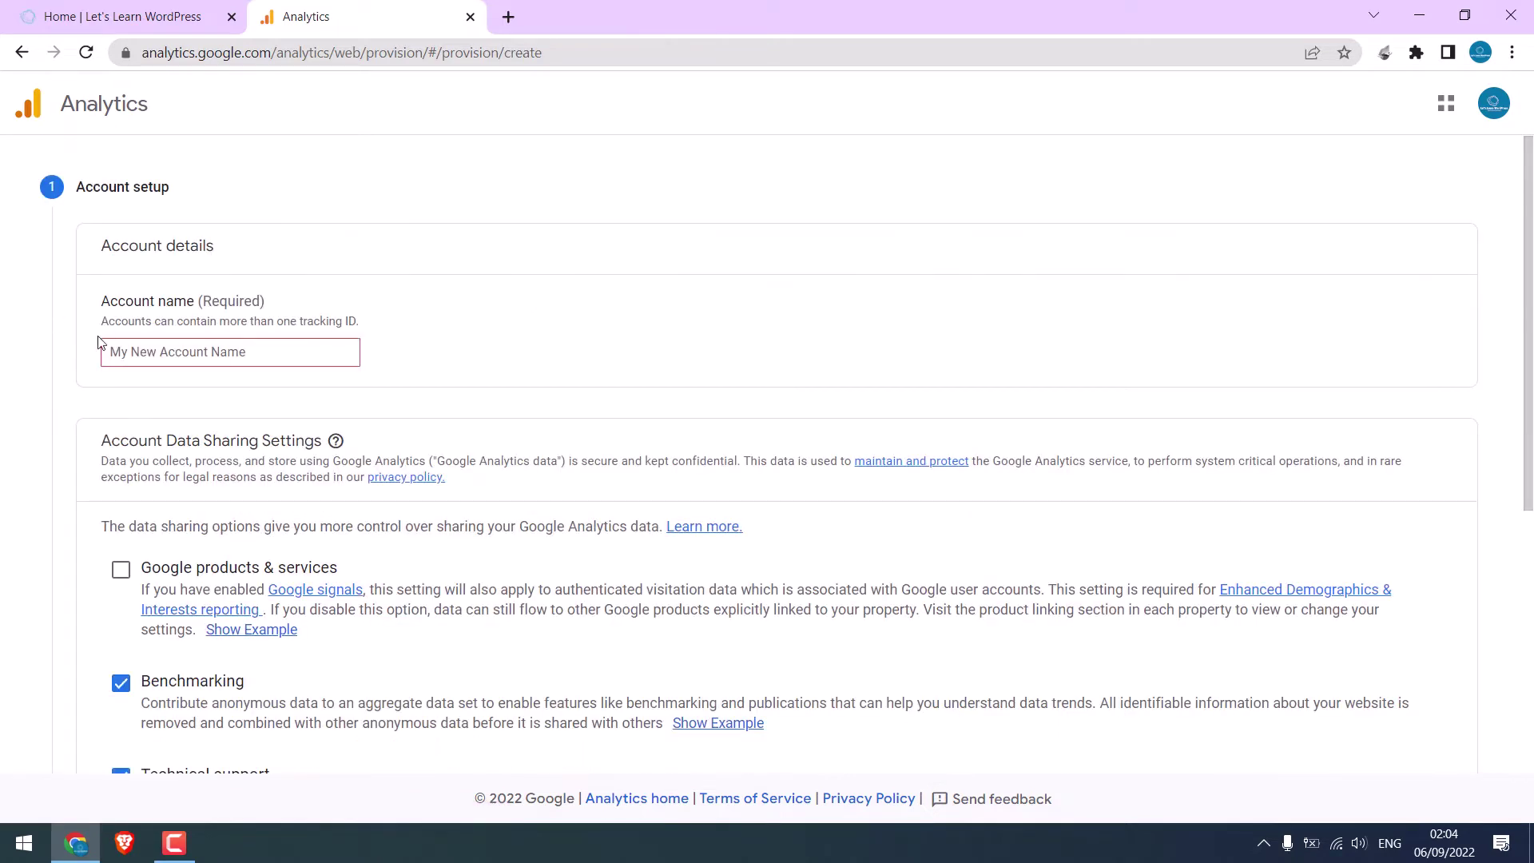
# Name the account 'Let's Learn WordPress', review the data-sharing settings and continue
pyautogui.click(177, 360)
pyautogui.write("Let's Learn WordPress")
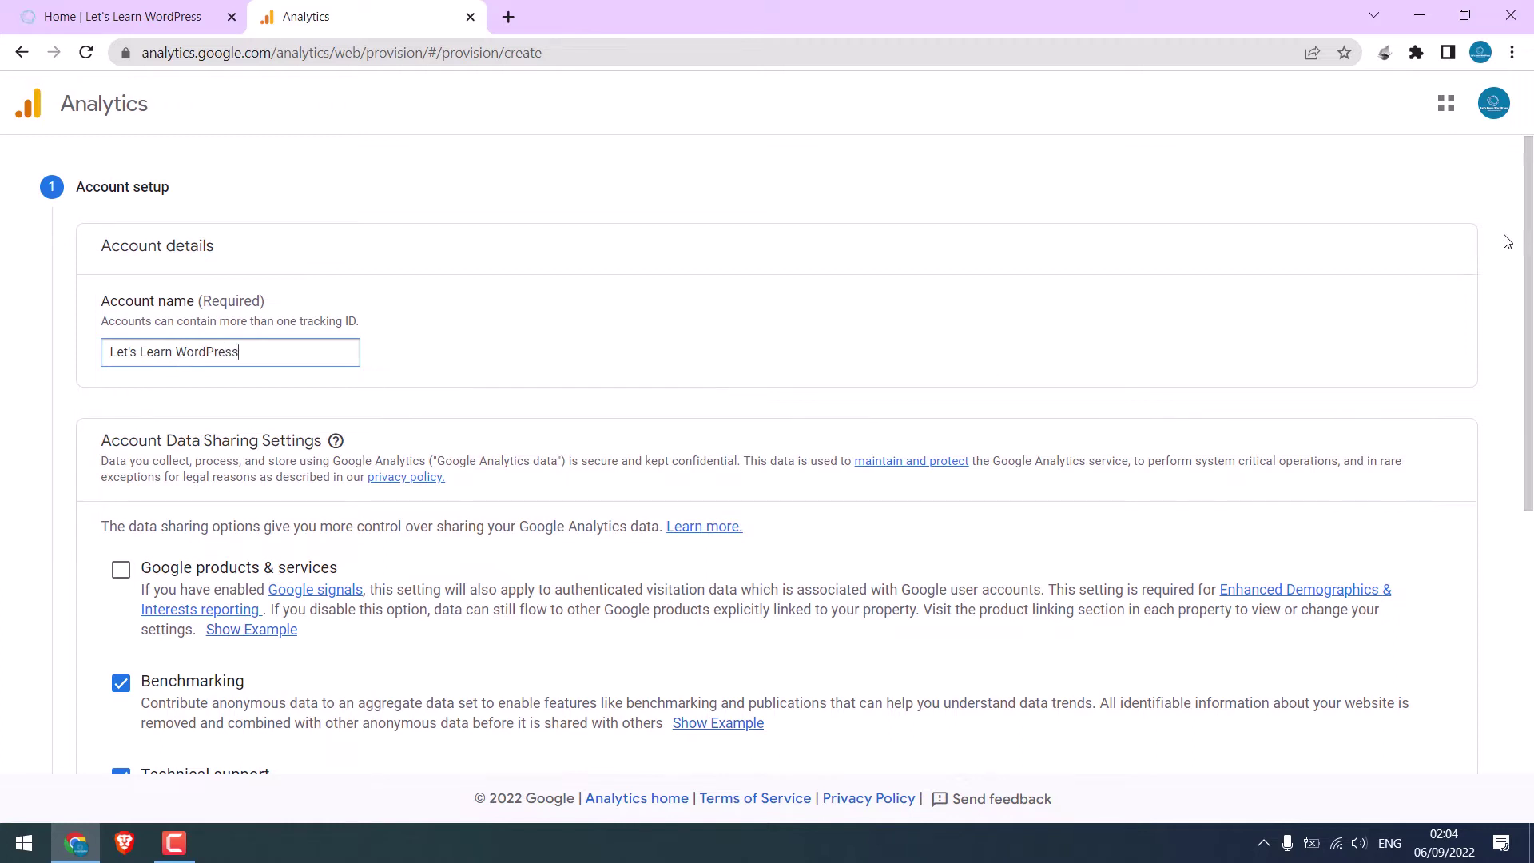
pyautogui.moveTo(1528, 254); pyautogui.dragTo(1530, 408)
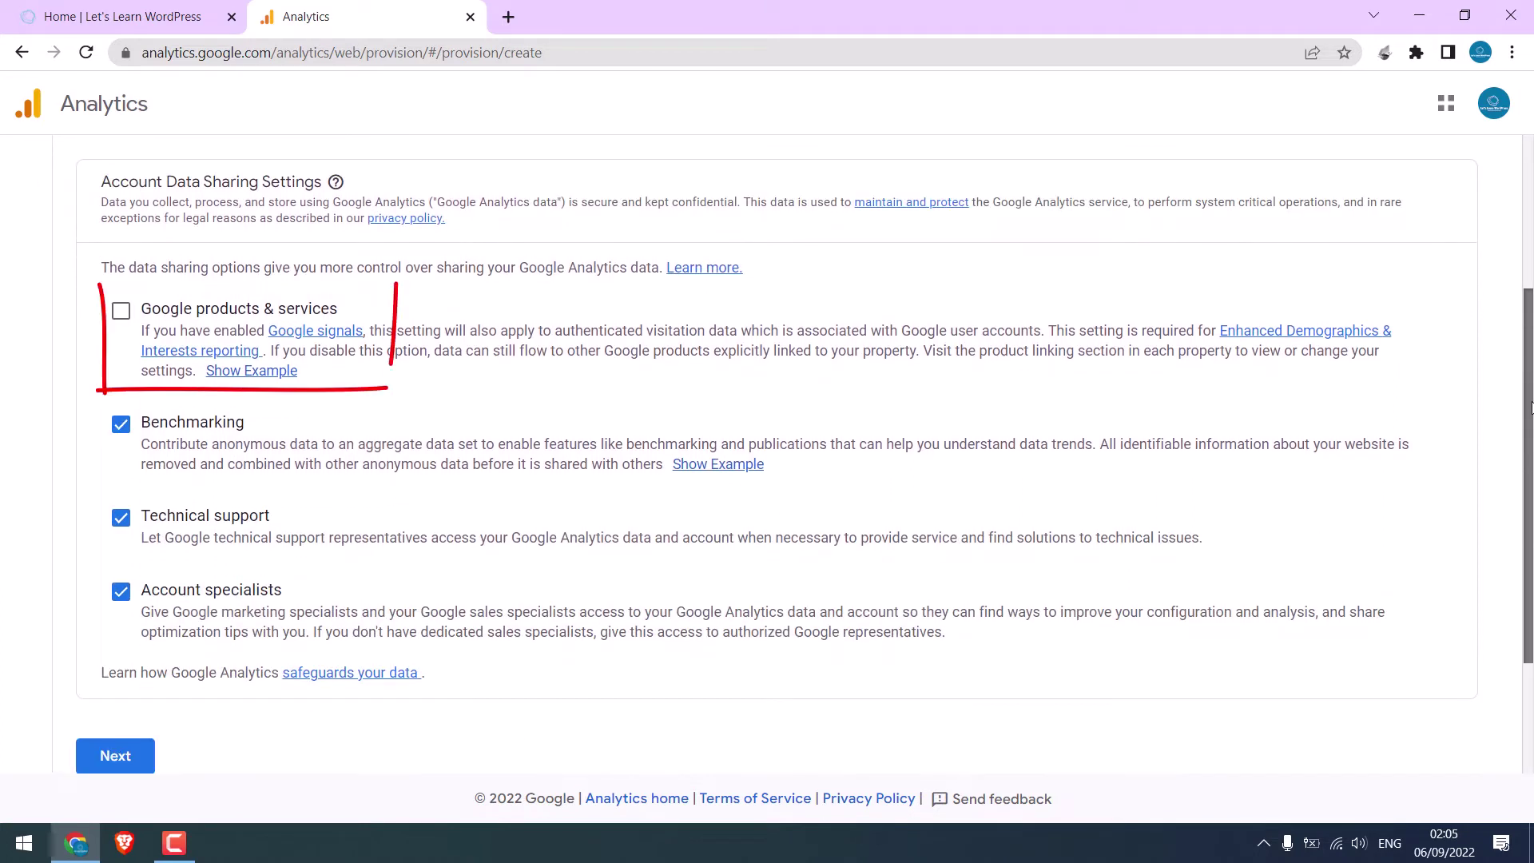
pyautogui.moveTo(1530, 407); pyautogui.dragTo(1530, 517)
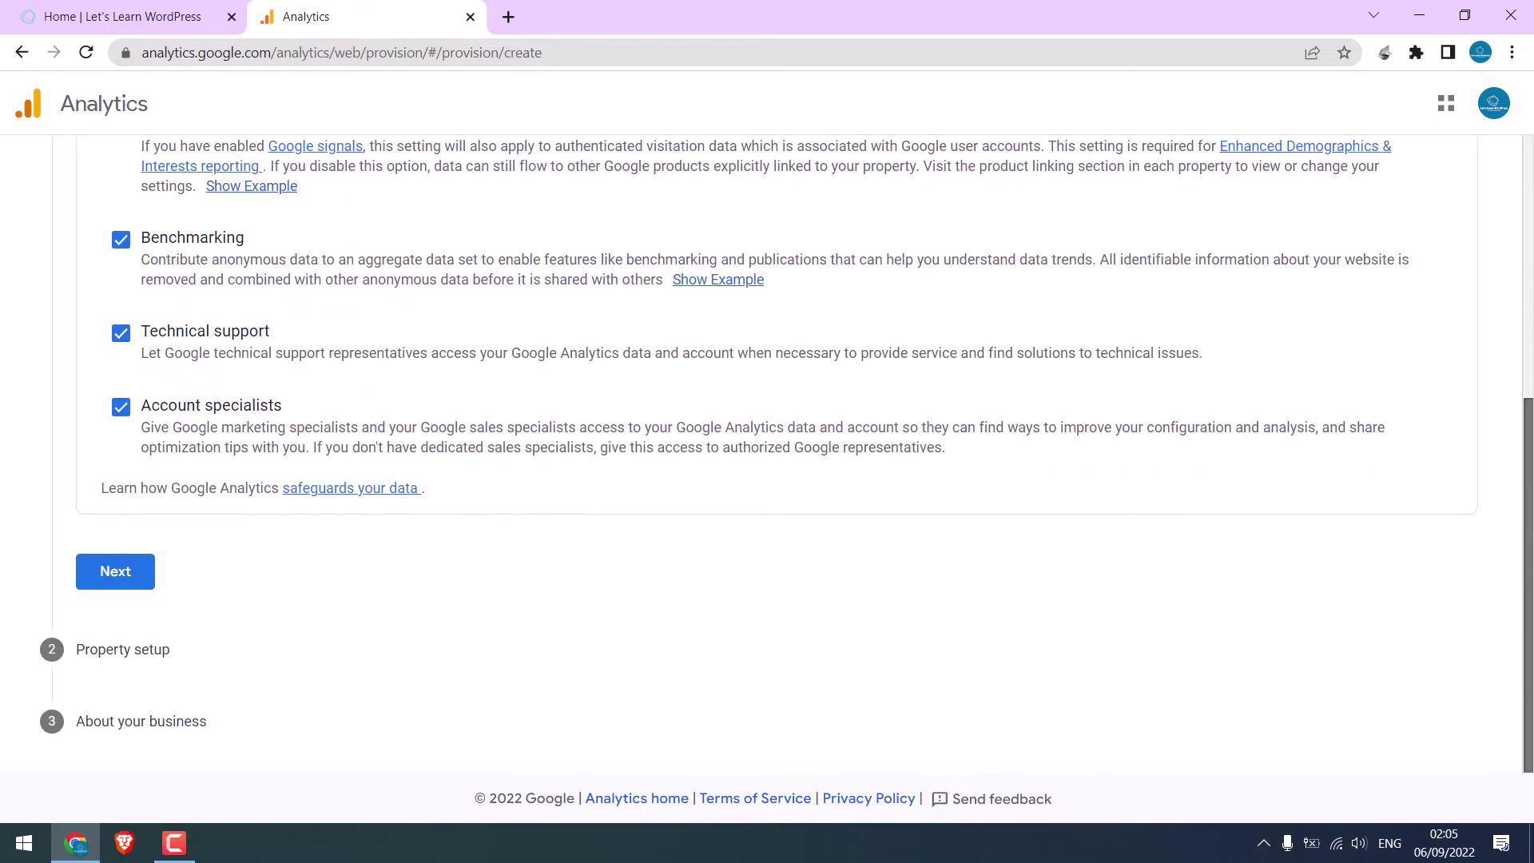
pyautogui.click(126, 572)
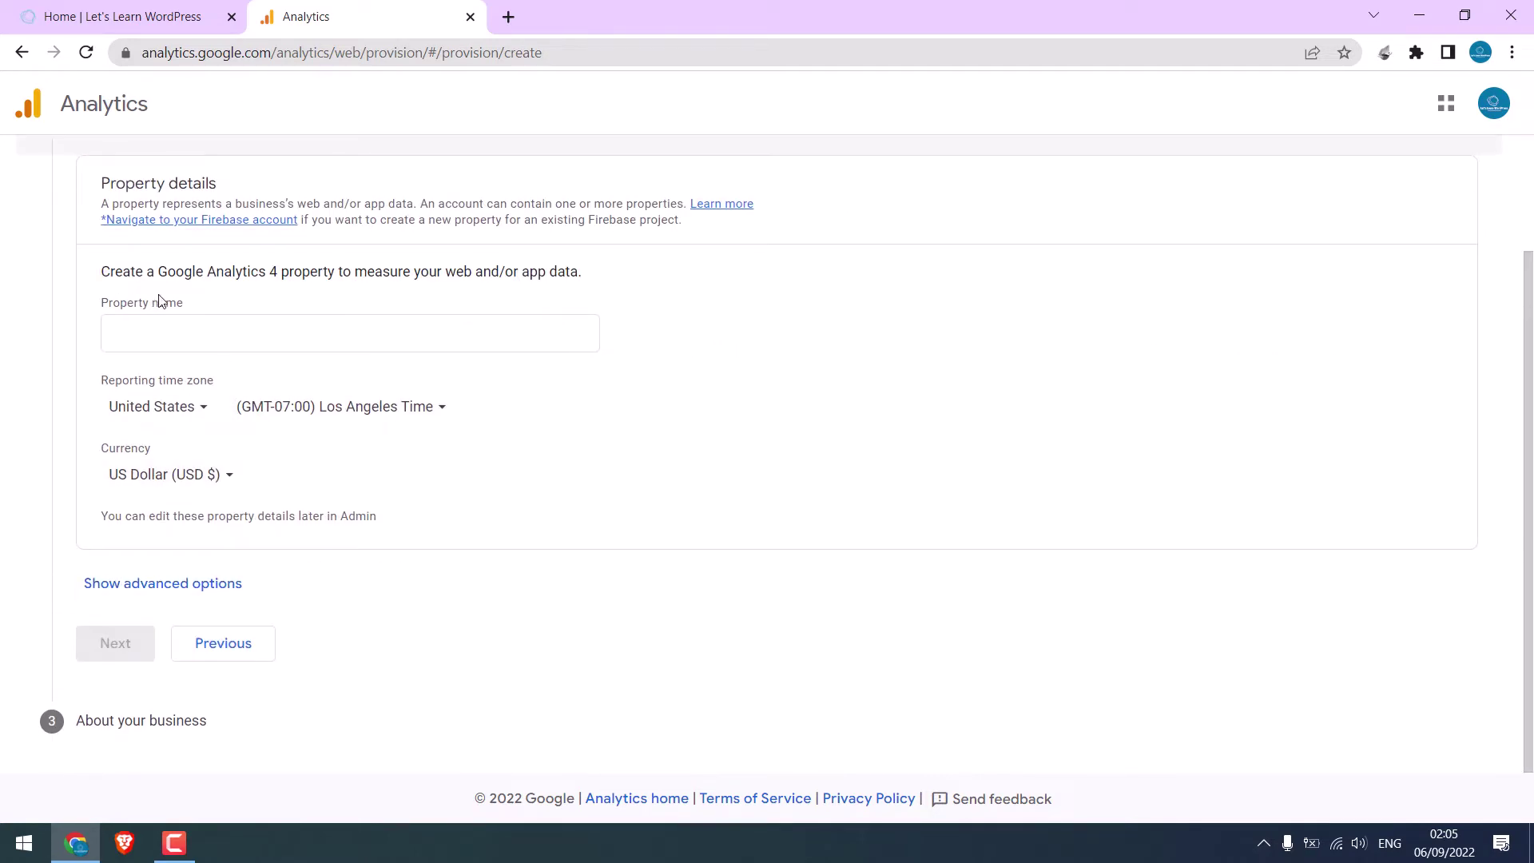
# Name the property 'Let's Learn WordPress', keeping the Los Angeles time zone
pyautogui.click(185, 333)
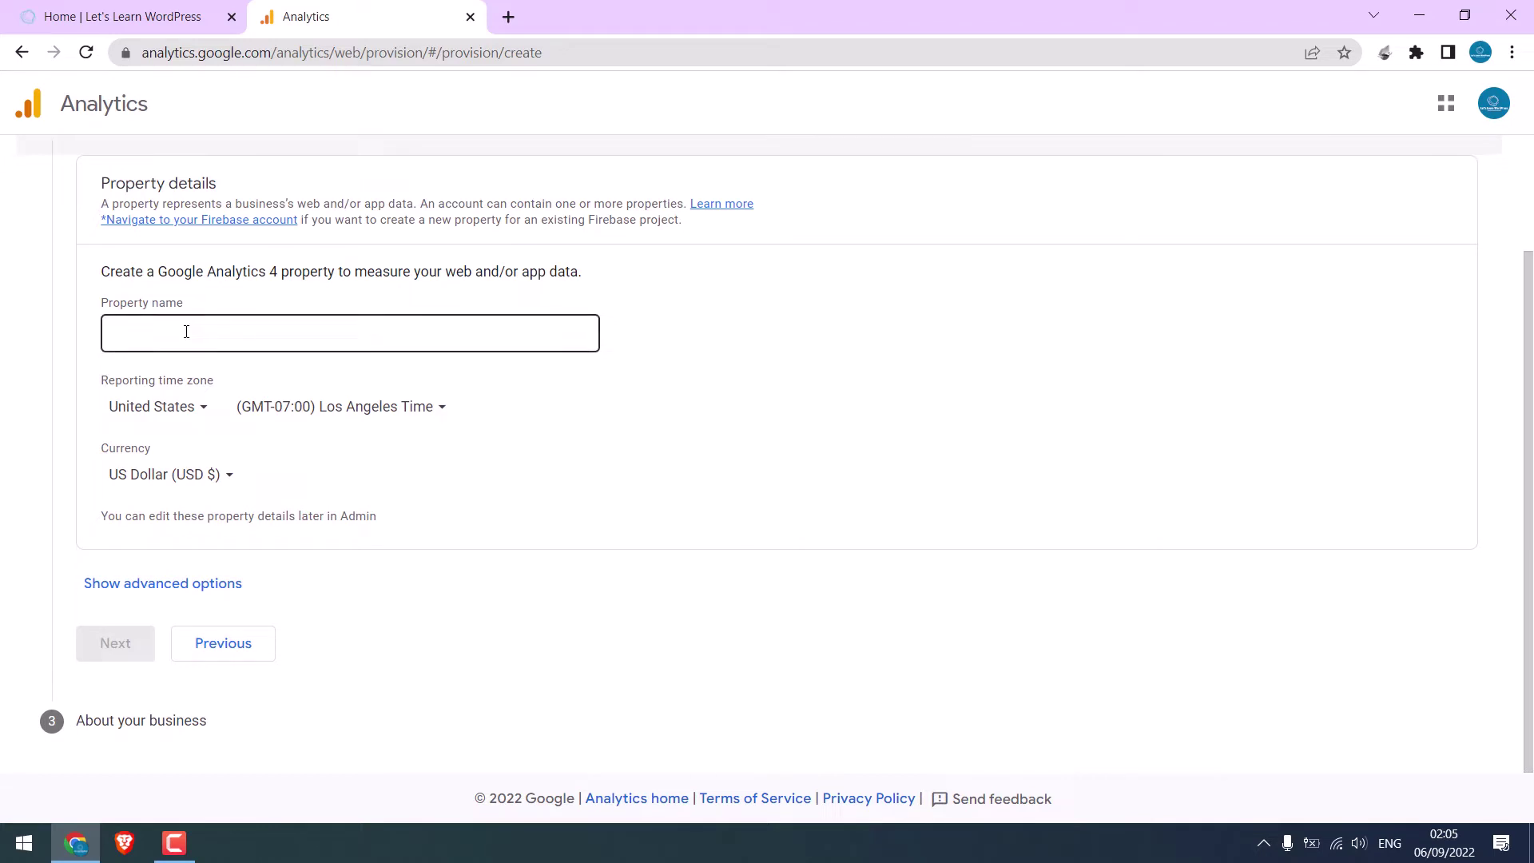
pyautogui.write("Let's Learn WordPress")
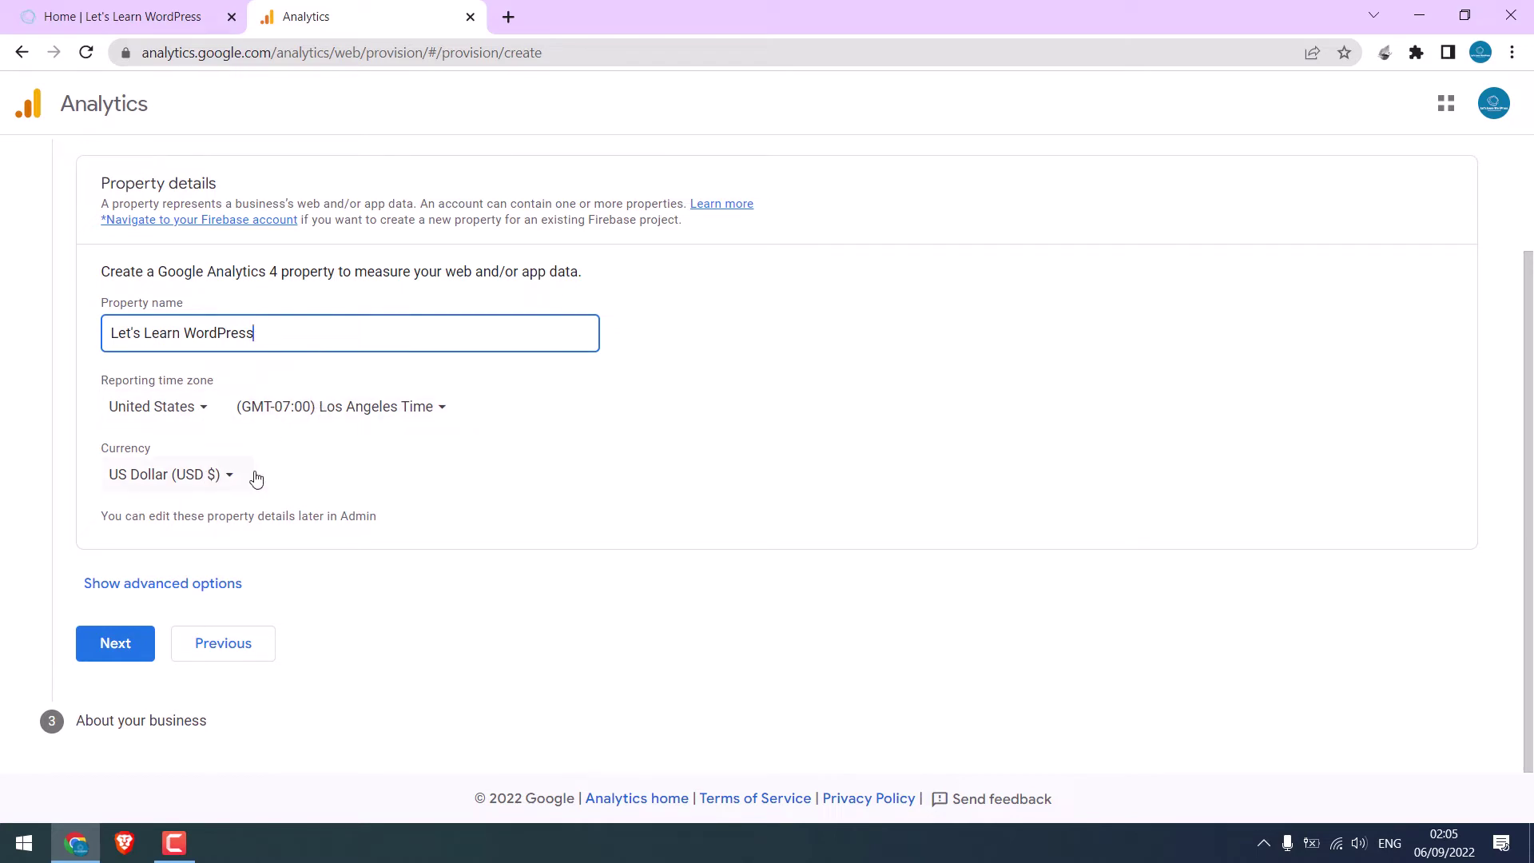
pyautogui.click(206, 407)
pyautogui.click(555, 409)
pyautogui.click(446, 411)
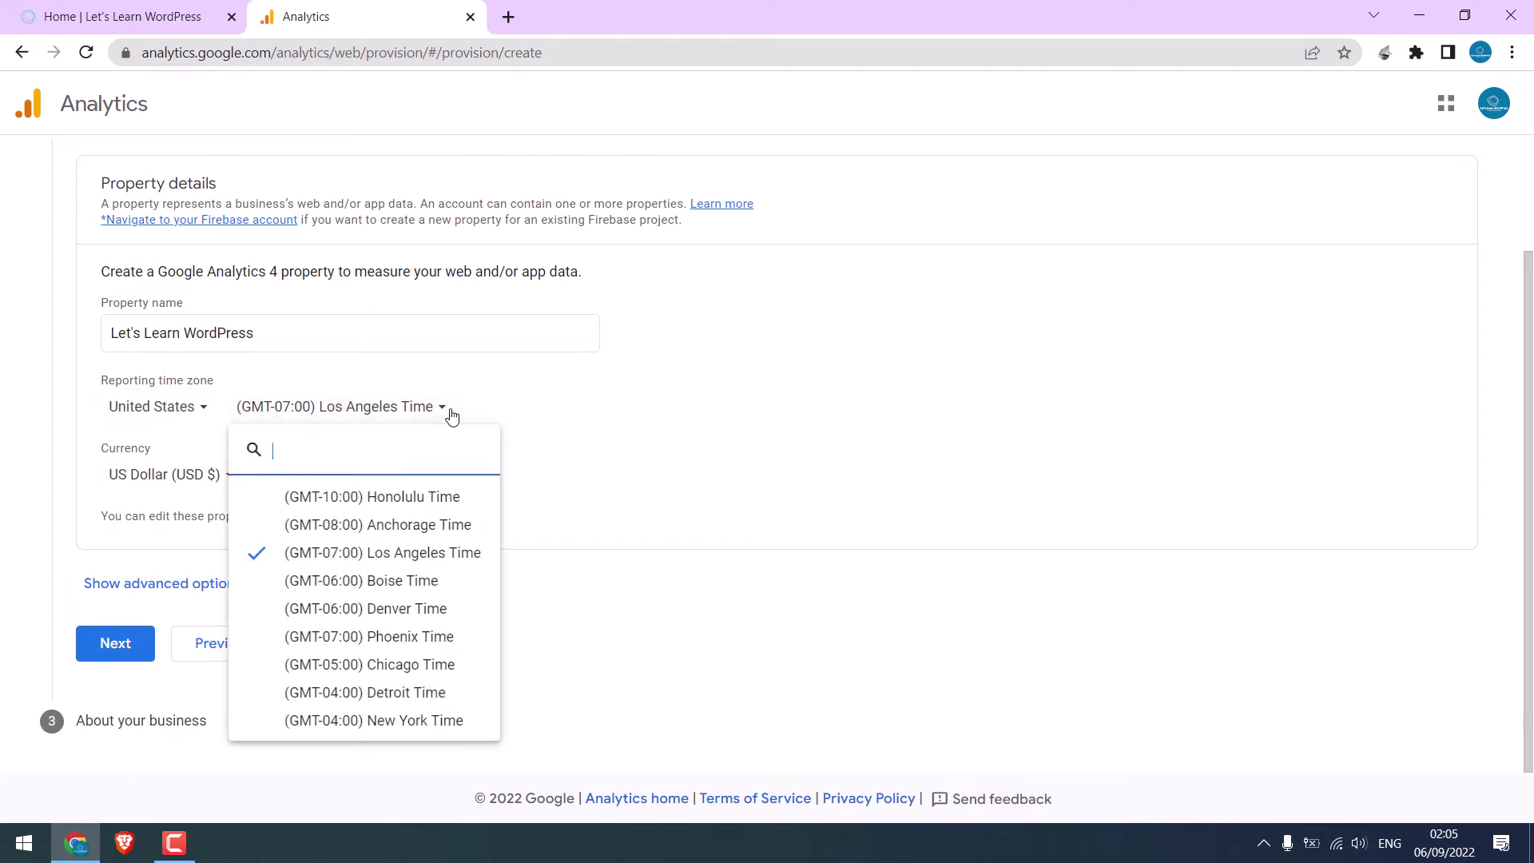
pyautogui.click(589, 414)
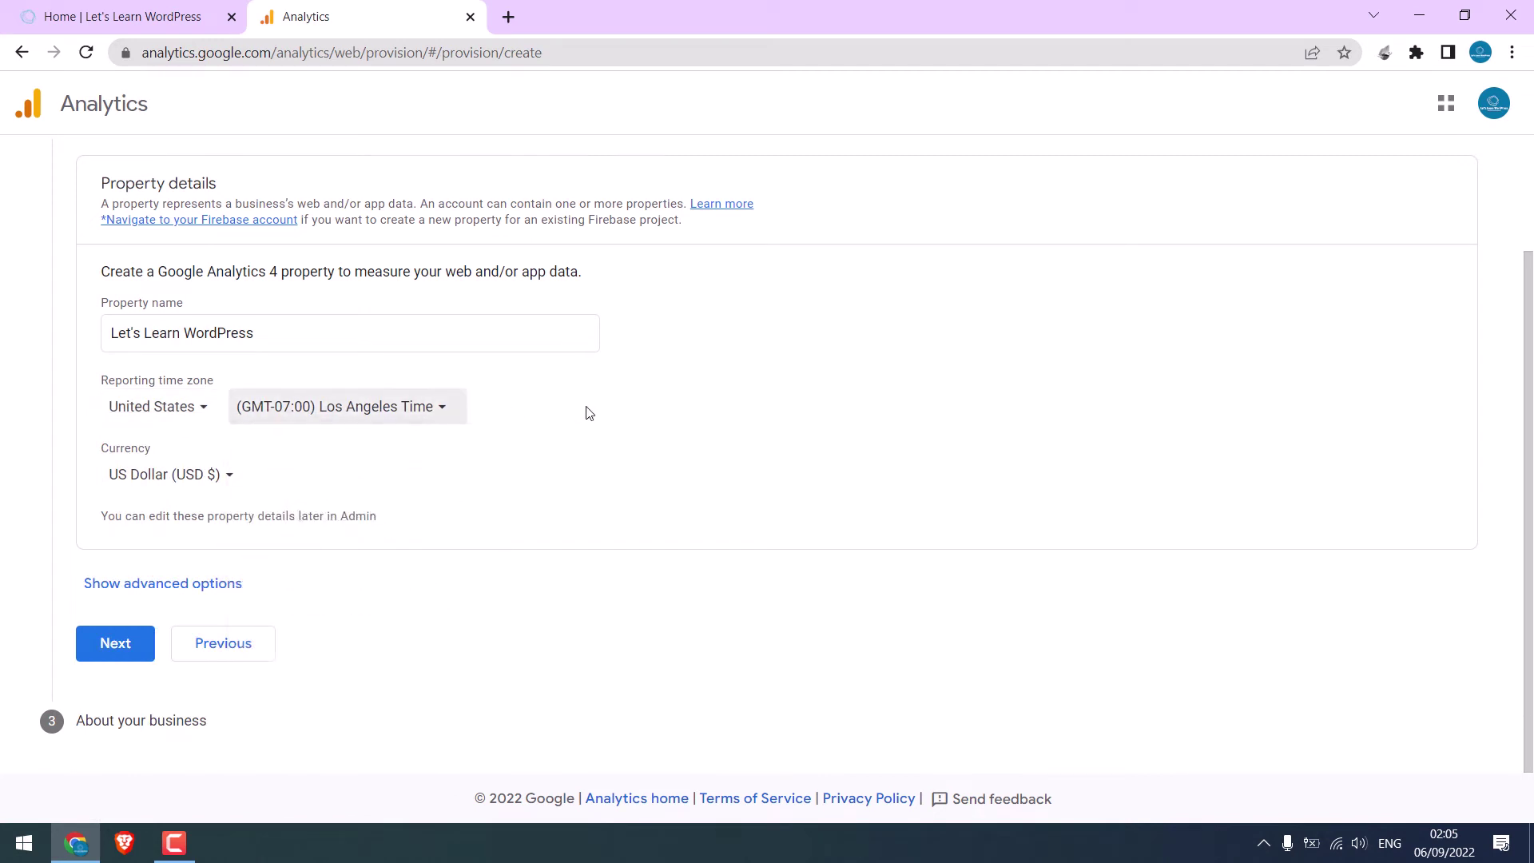
# Show the advanced options and leave the Universal Analytics property turned off
pyautogui.click(152, 584)
pyautogui.scroll(-2, 208, 532)
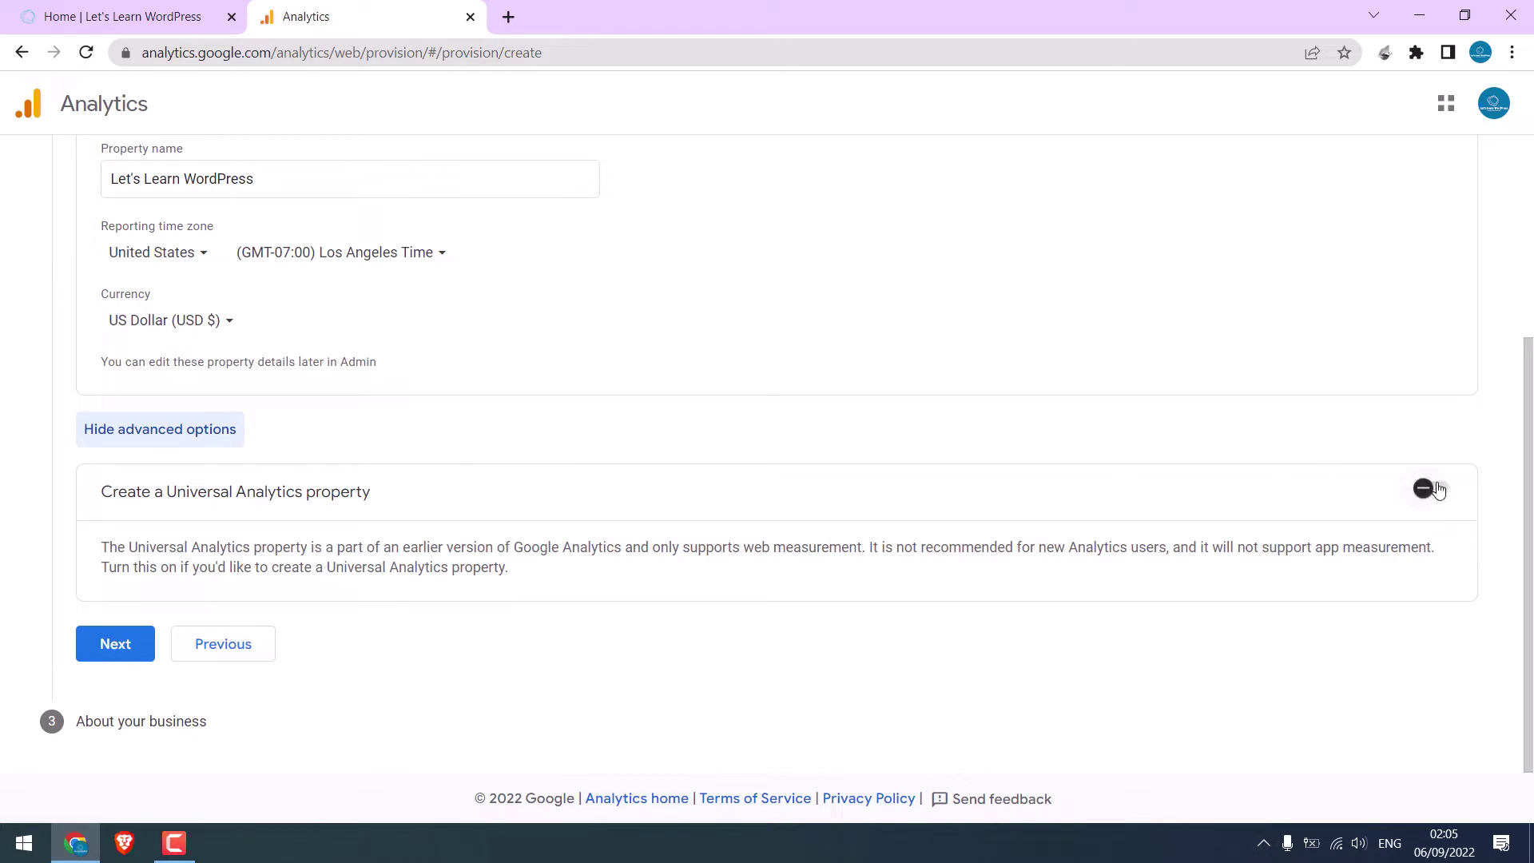
pyautogui.moveTo(885, 548); pyautogui.dragTo(1198, 581)
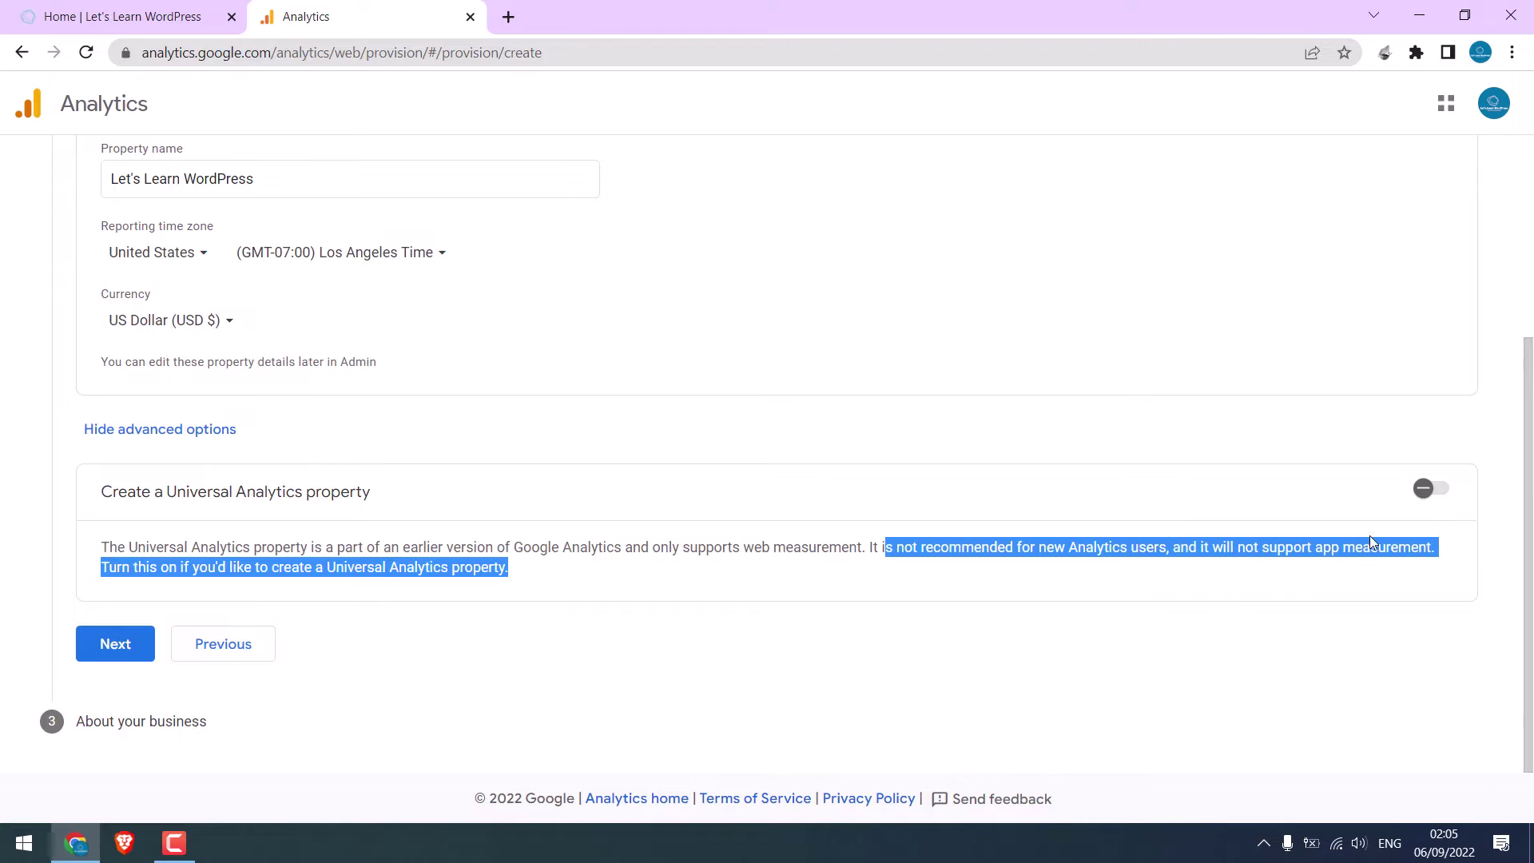
pyautogui.click(825, 592)
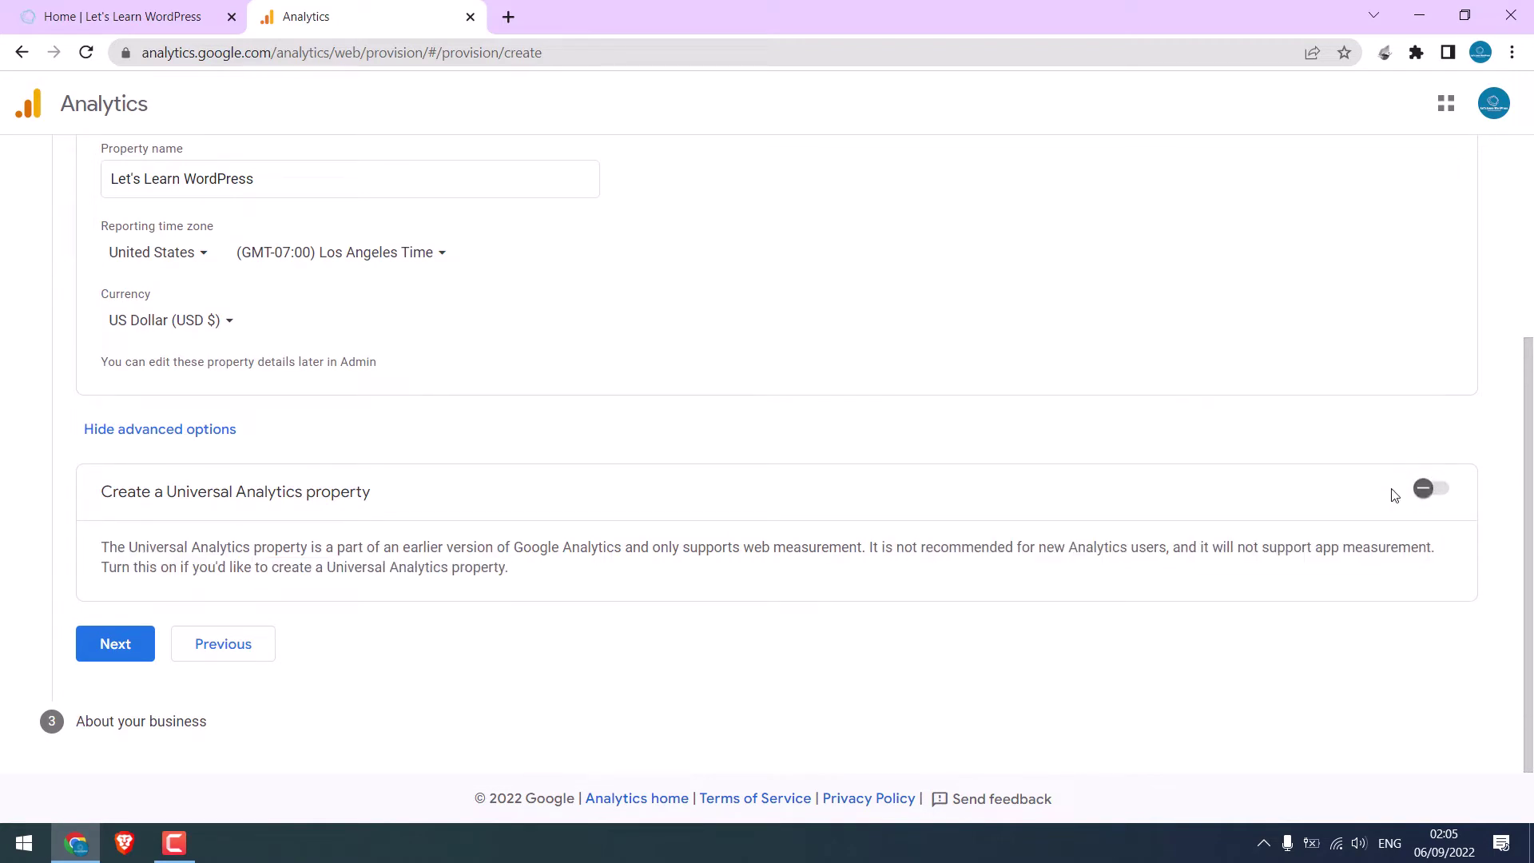
# Set the industry category to Other and business size to Small (1 to 10 employees)
pyautogui.click(149, 633)
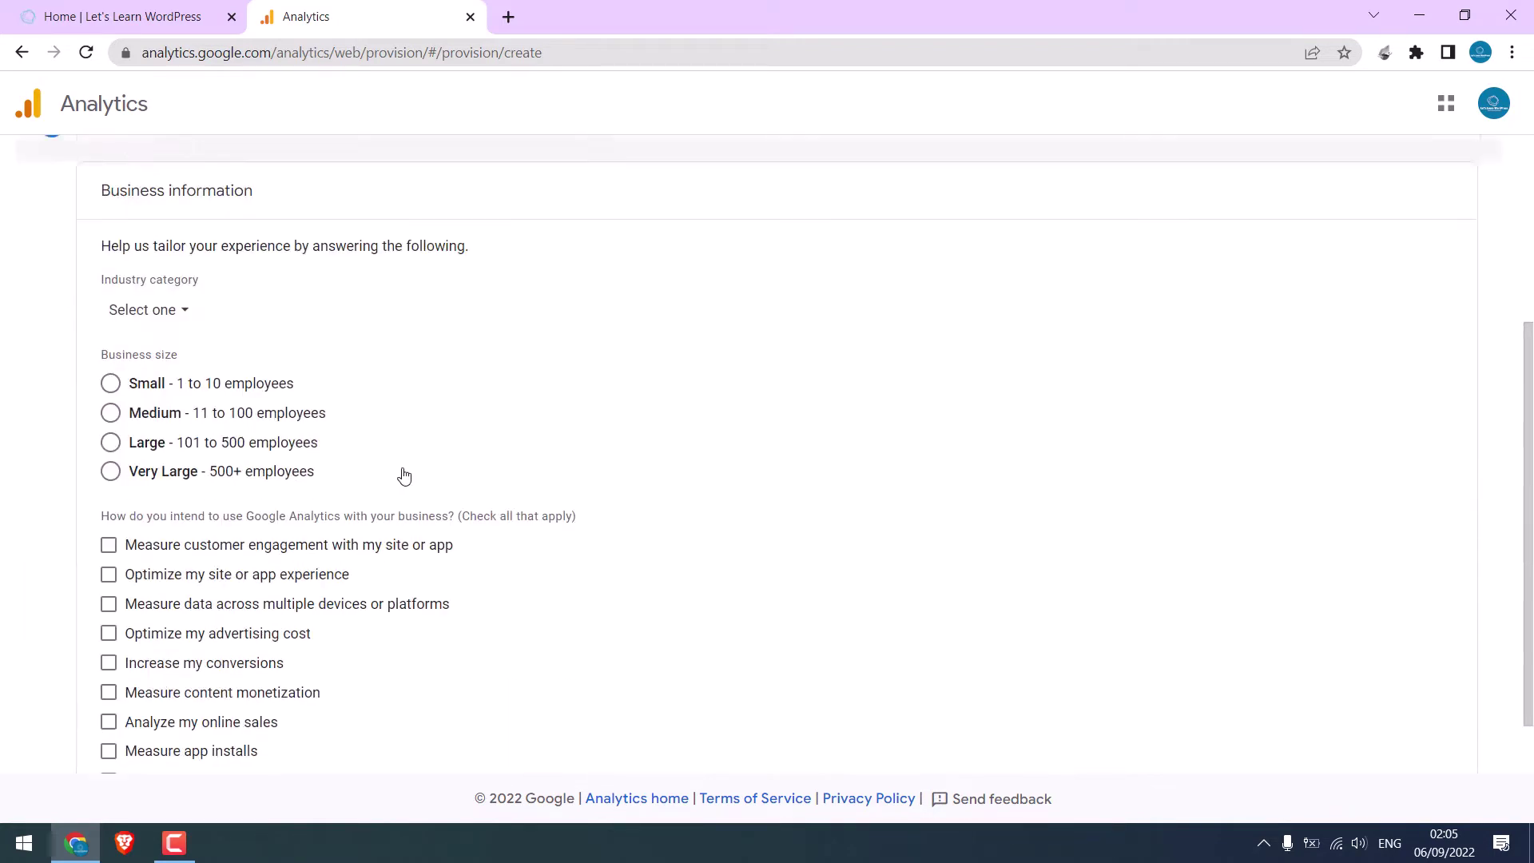
pyautogui.click(196, 235)
pyautogui.write('tec')
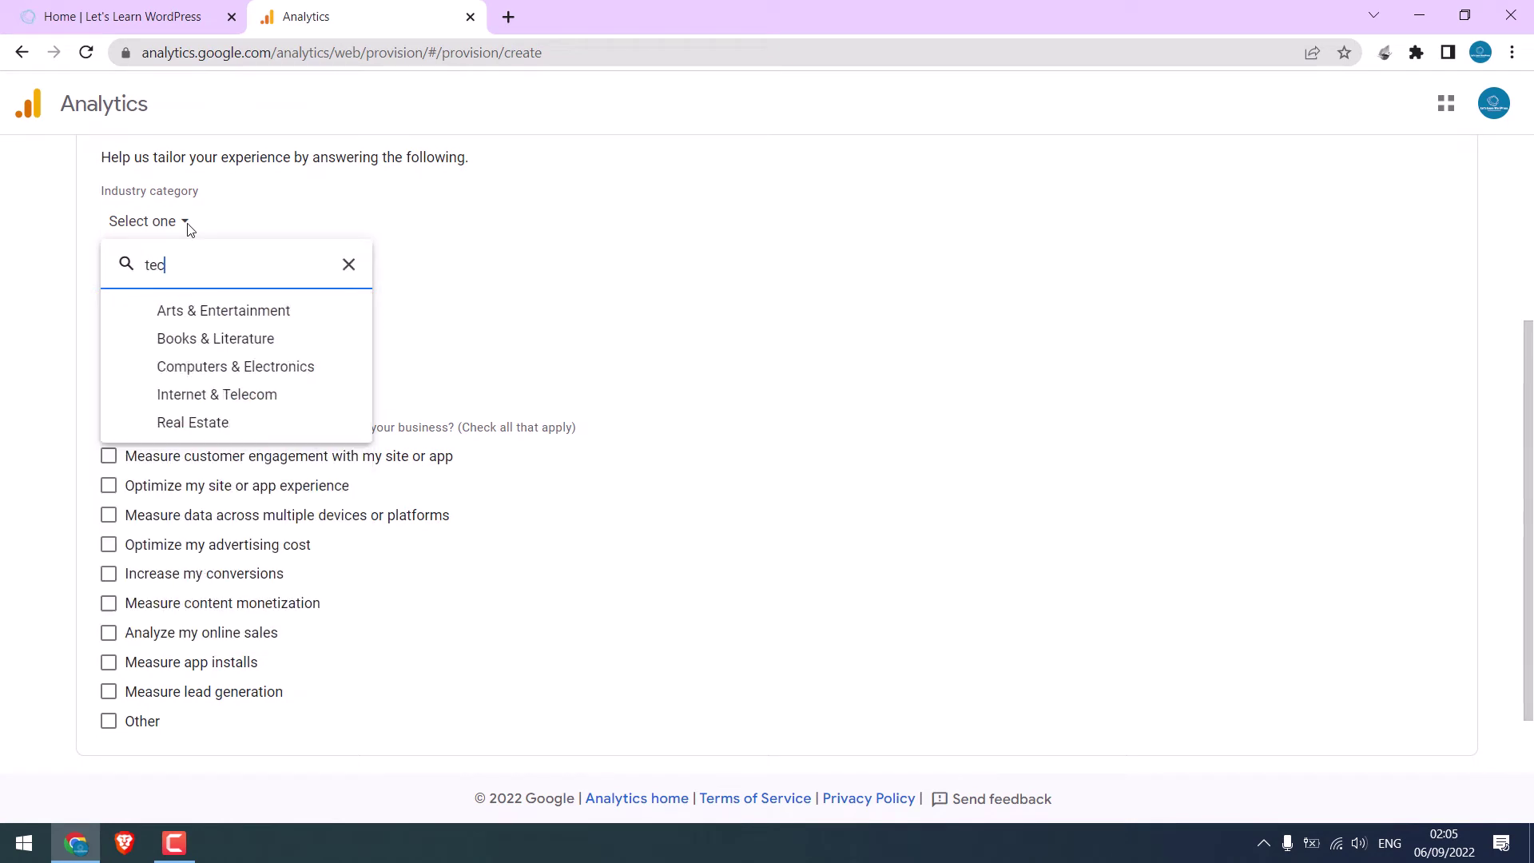
pyautogui.press('BackSpace')
pyautogui.press('BackSpace')
pyautogui.moveTo(366, 323)
pyautogui.mouseDown()
pyautogui.moveTo(356, 495)
pyautogui.moveTo(369, 301)
pyautogui.mouseUp()
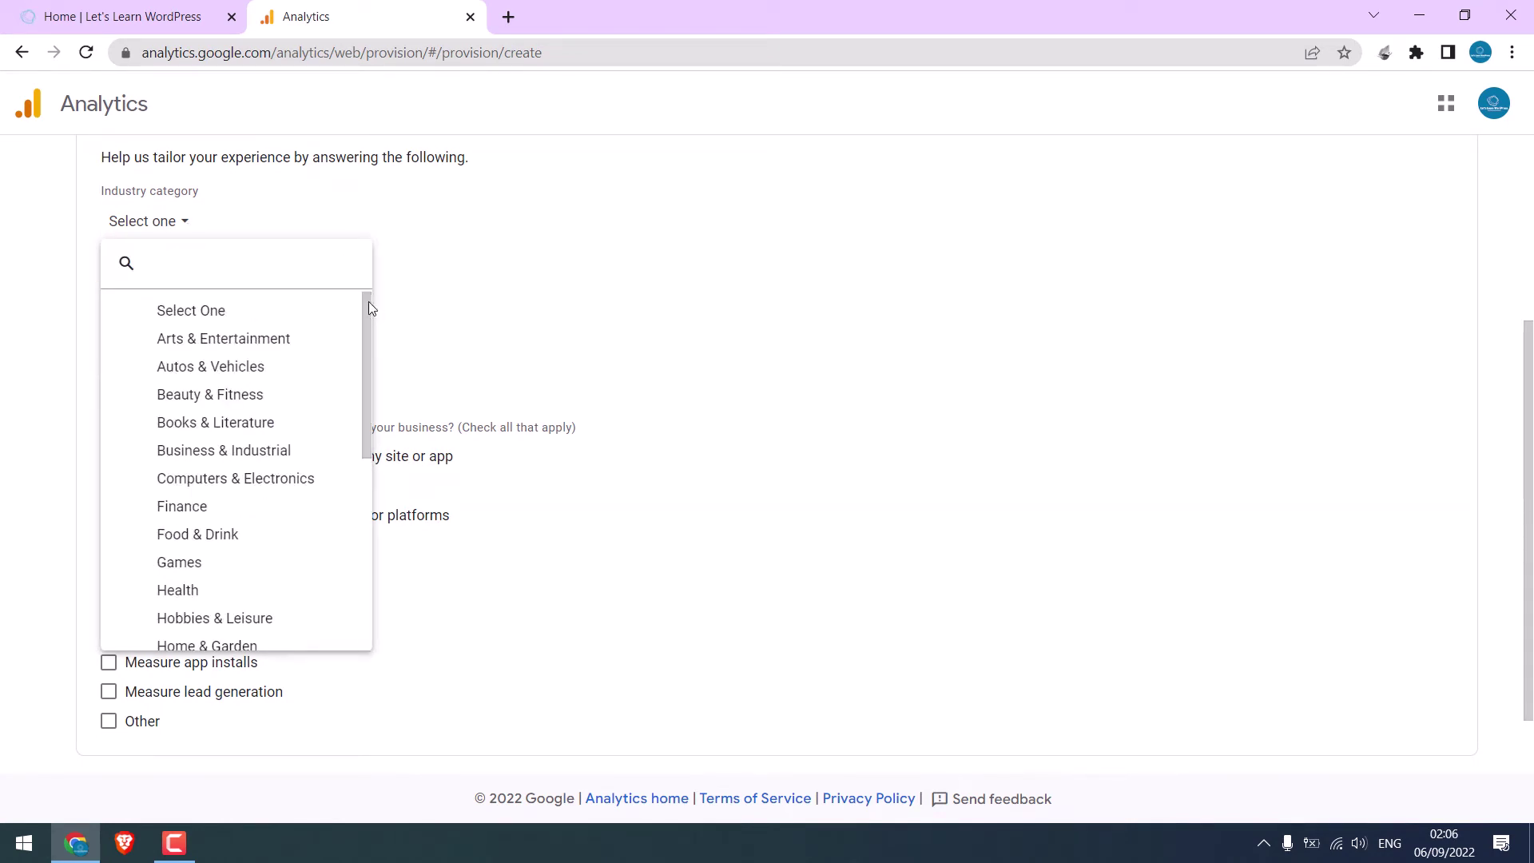
pyautogui.scroll(-5, 344, 479)
pyautogui.click(213, 627)
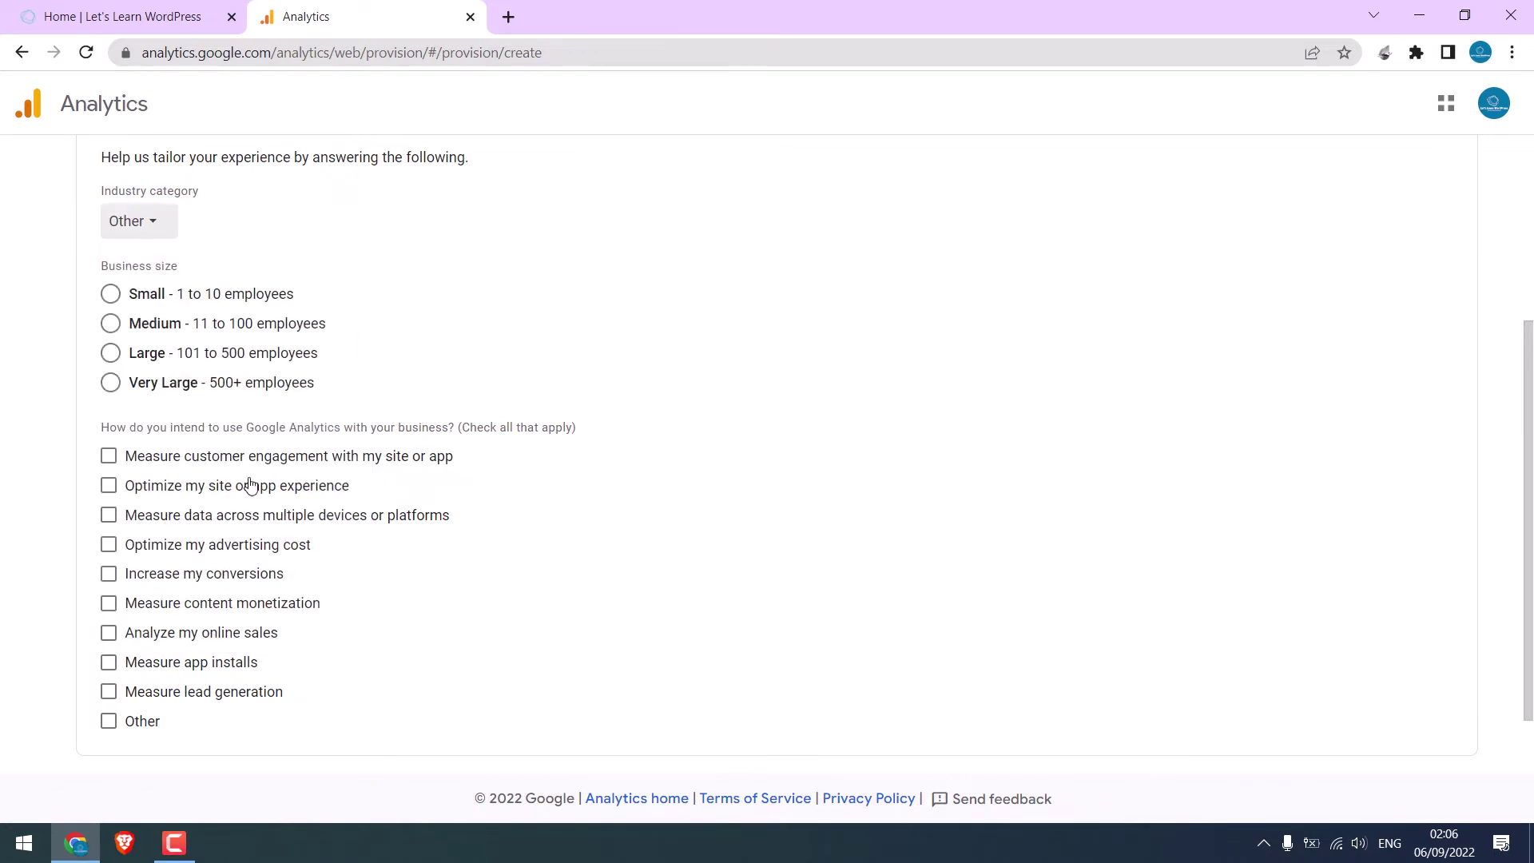
pyautogui.click(111, 294)
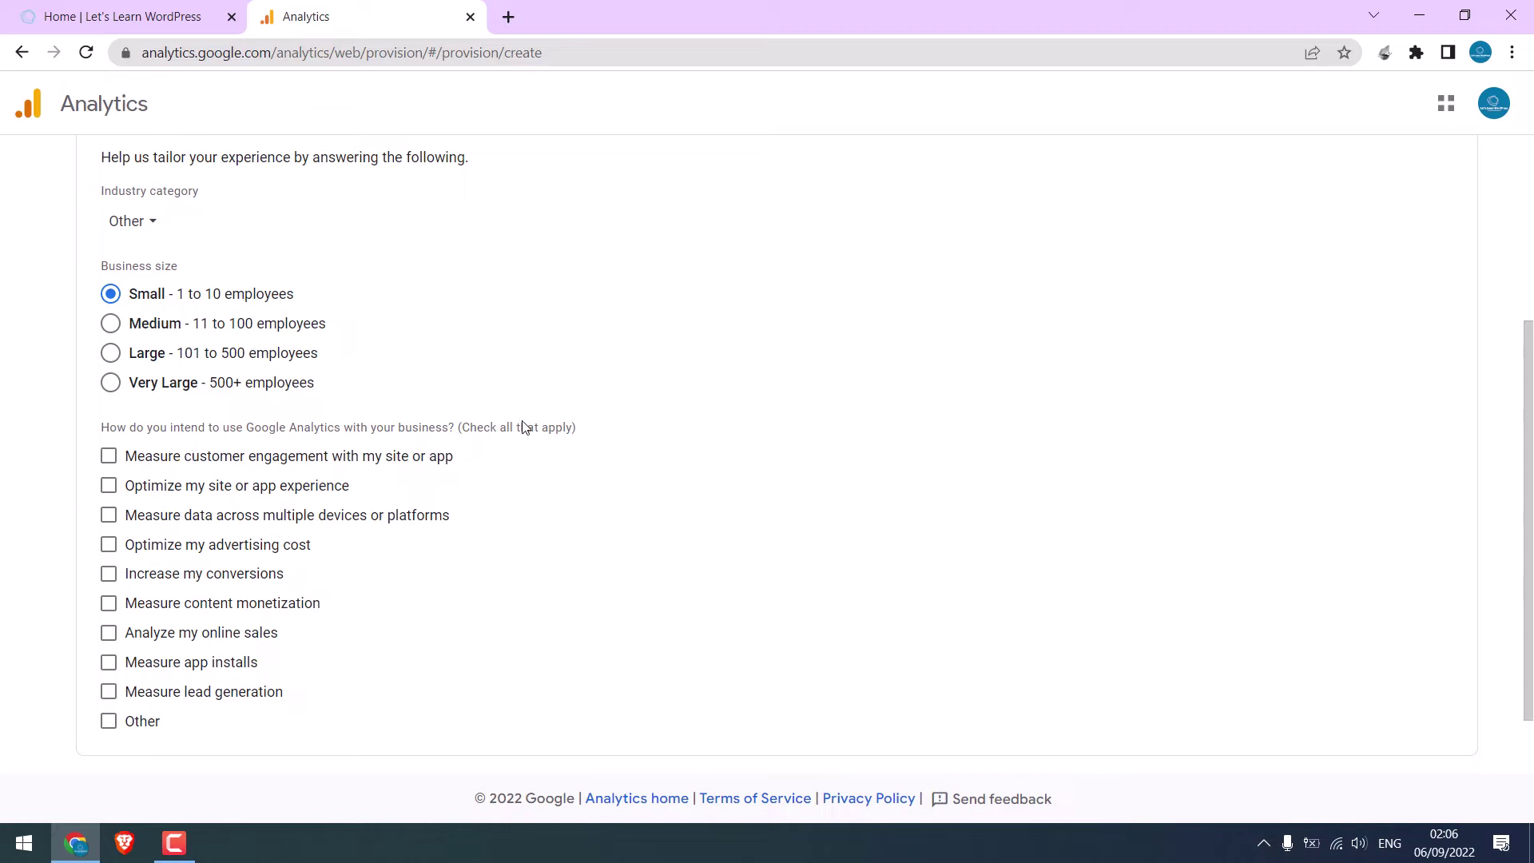
# Tick all nine usage goals except Other and create the account and property
pyautogui.click(109, 455)
pyautogui.click(108, 485)
pyautogui.click(109, 514)
pyautogui.click(108, 544)
pyautogui.click(109, 574)
pyautogui.click(108, 603)
pyautogui.click(108, 632)
pyautogui.click(109, 662)
pyautogui.click(109, 692)
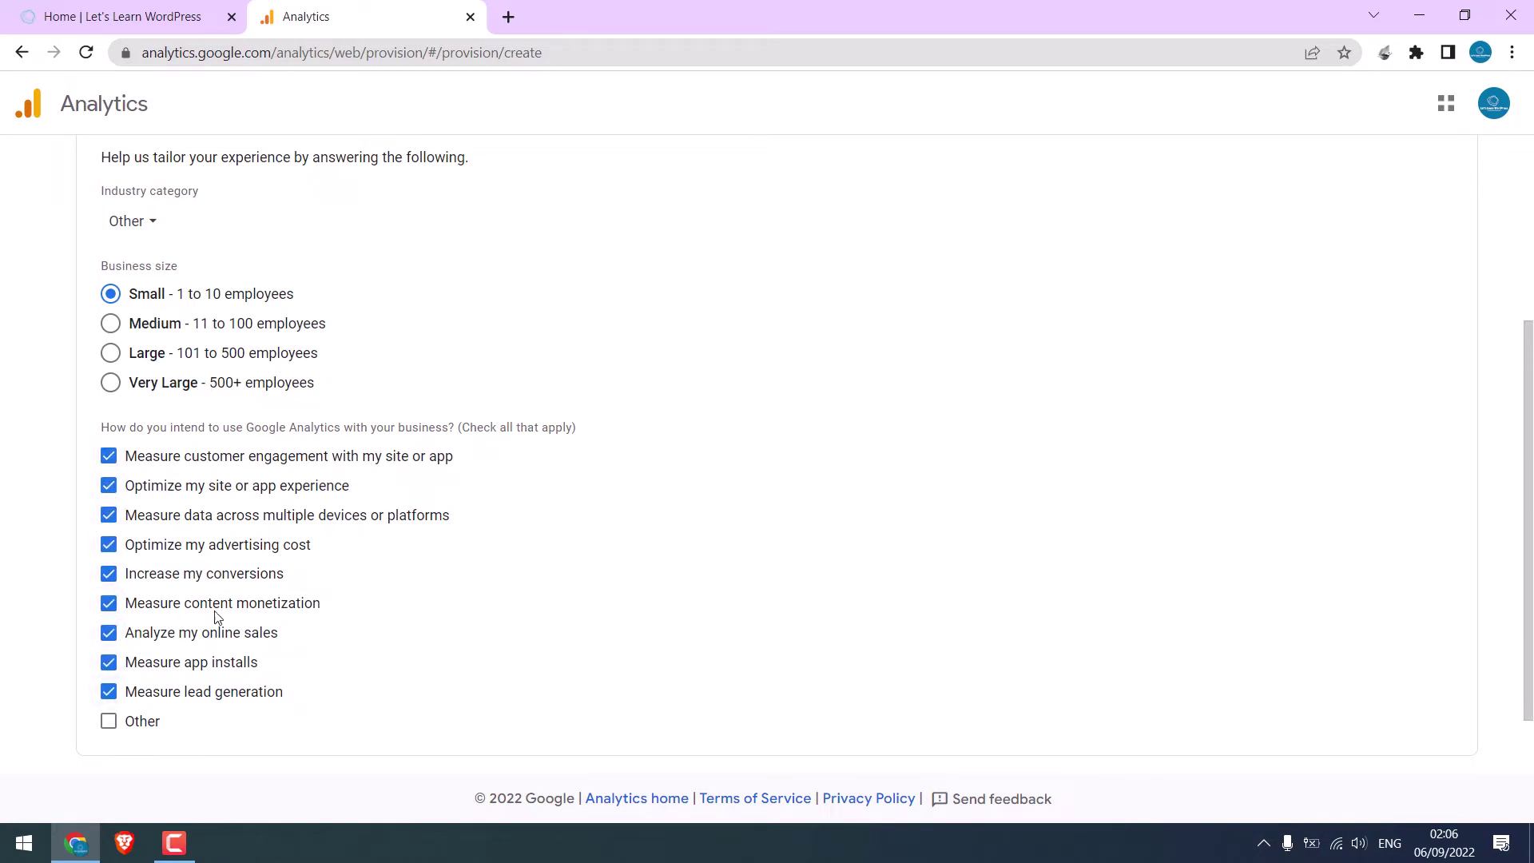
pyautogui.scroll(-1, 191, 631)
pyautogui.click(128, 721)
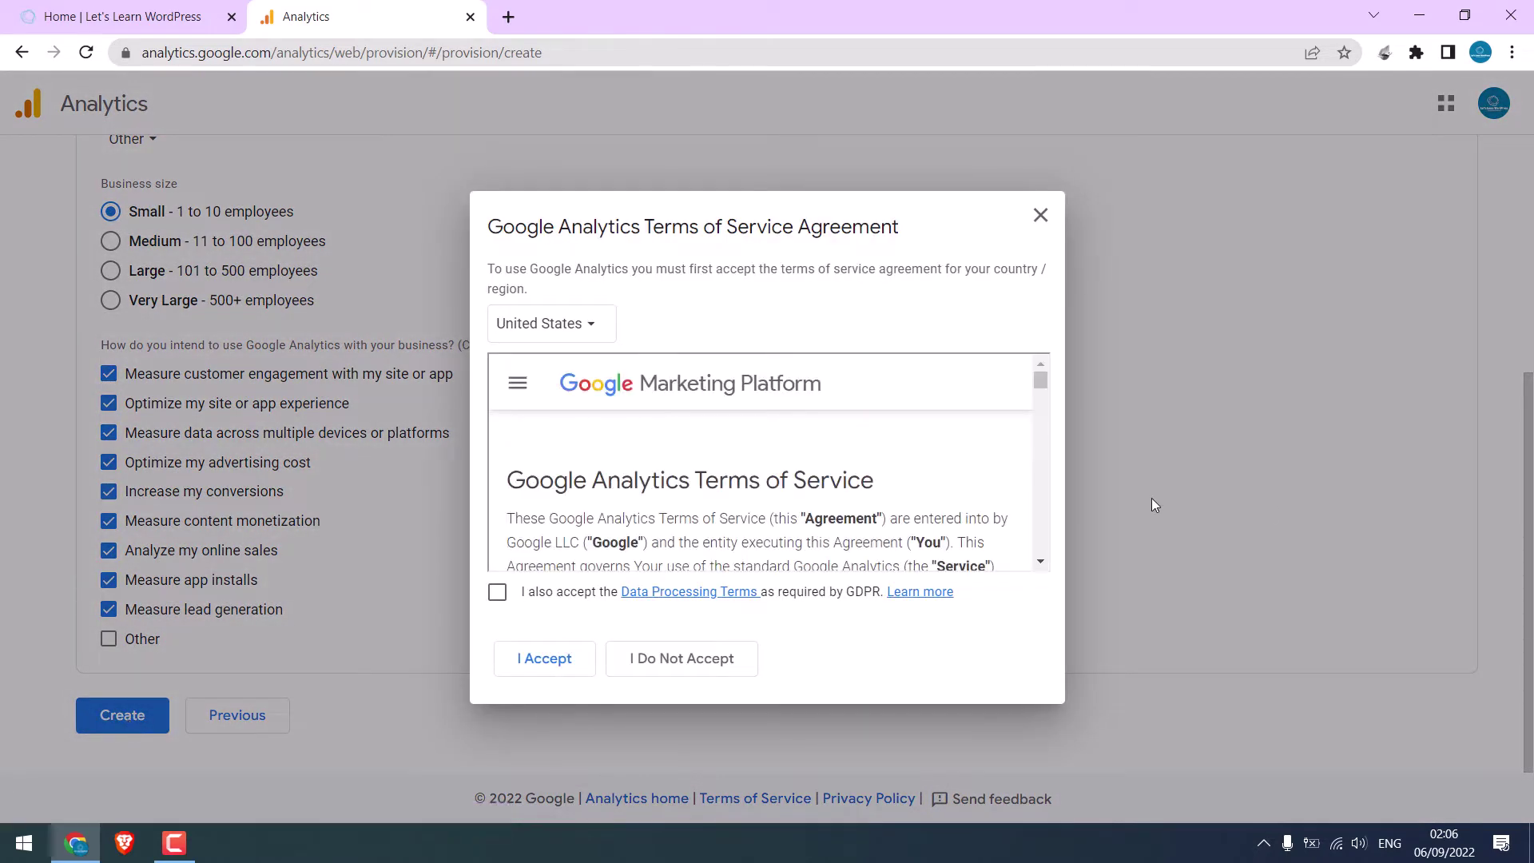
# Accept the Terms of Service with the Data Processing Terms and save email preferences with none ticked
pyautogui.click(496, 592)
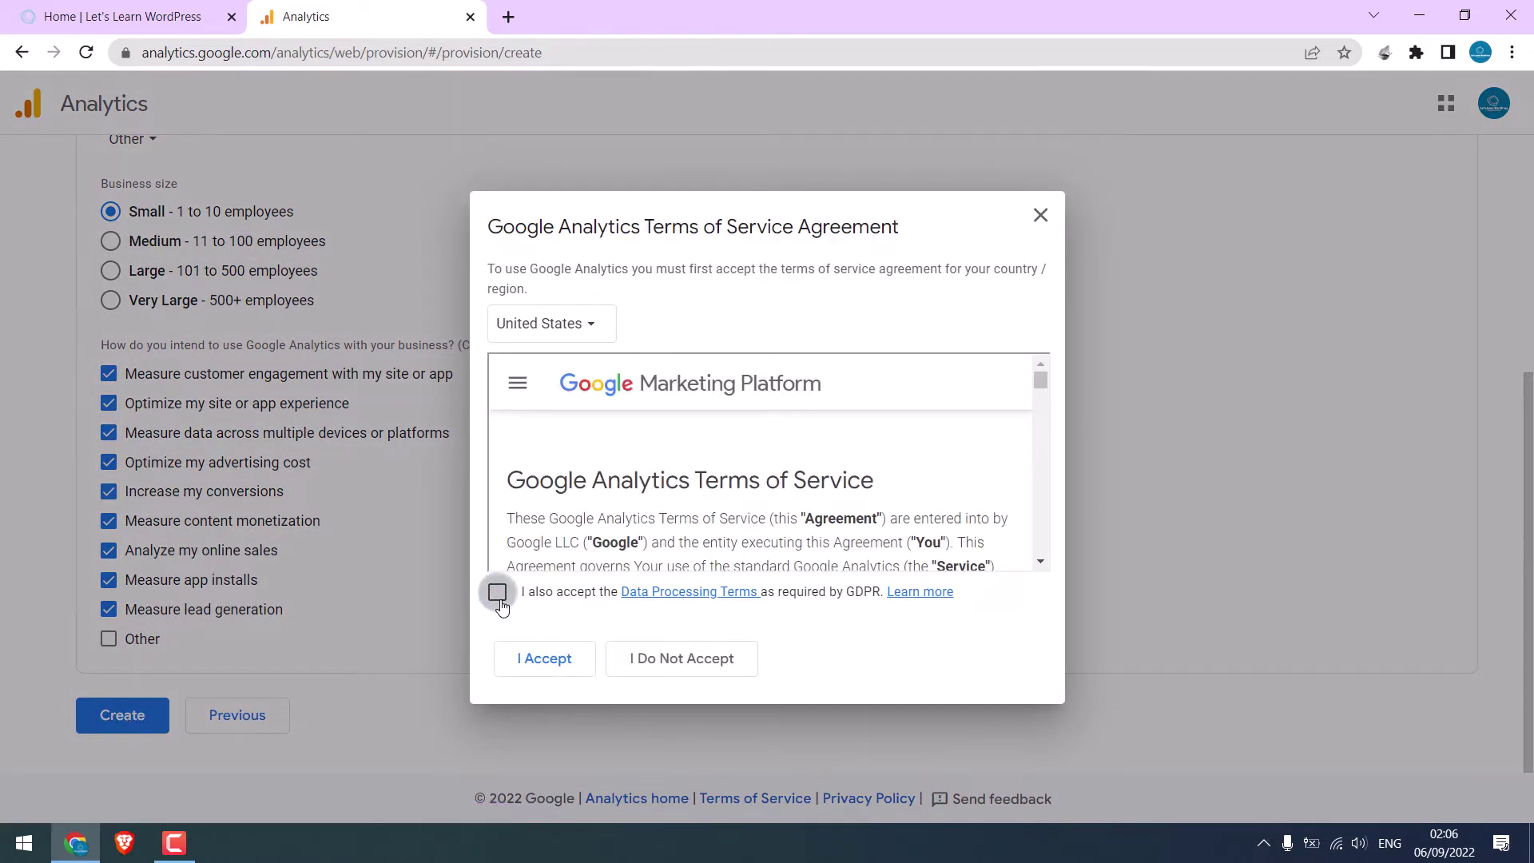
pyautogui.click(544, 660)
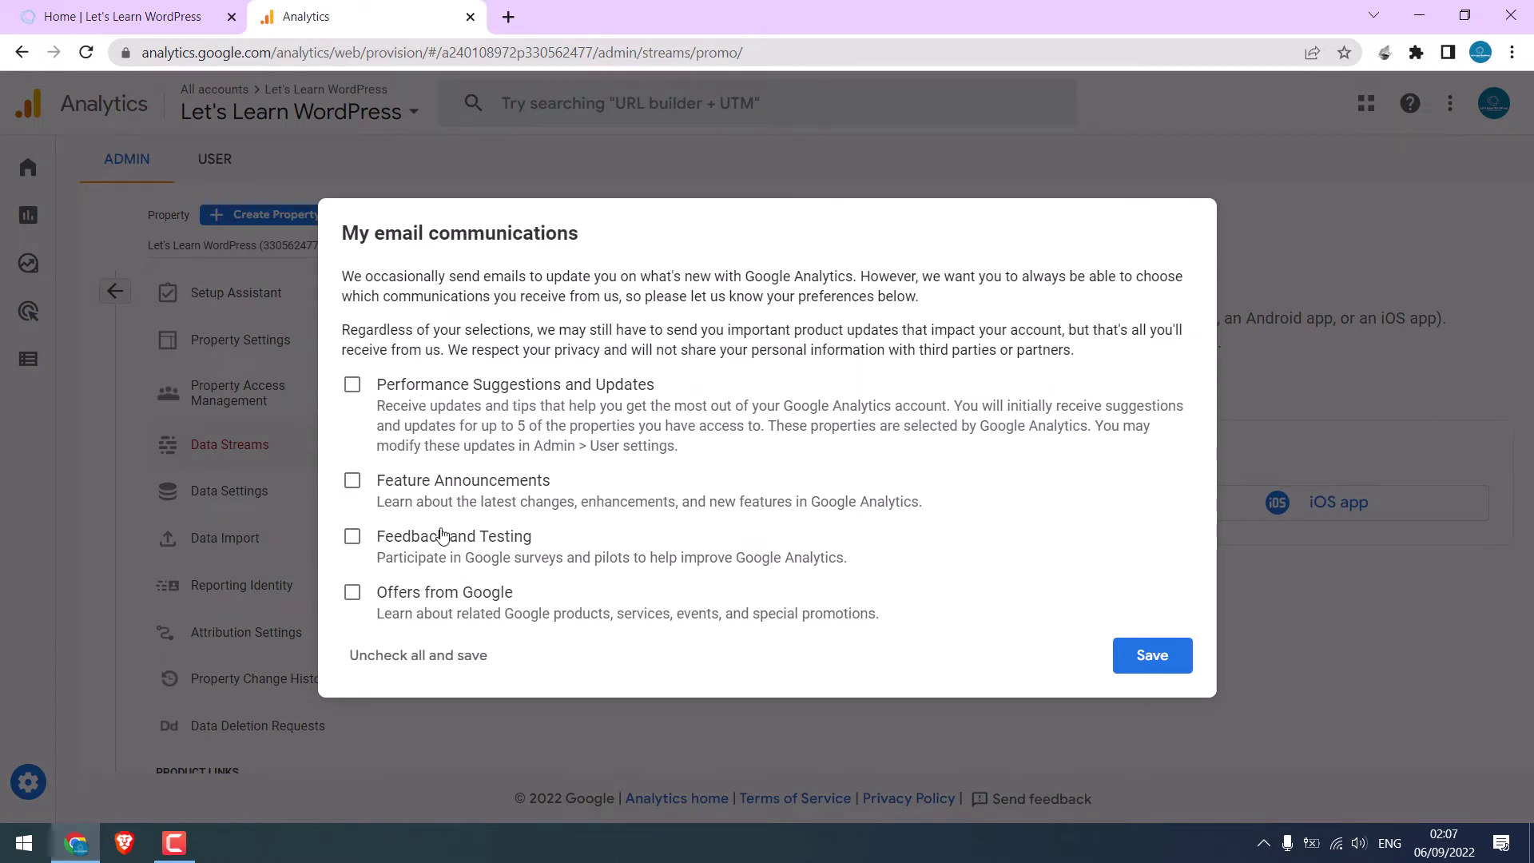
pyautogui.click(352, 385)
pyautogui.click(352, 384)
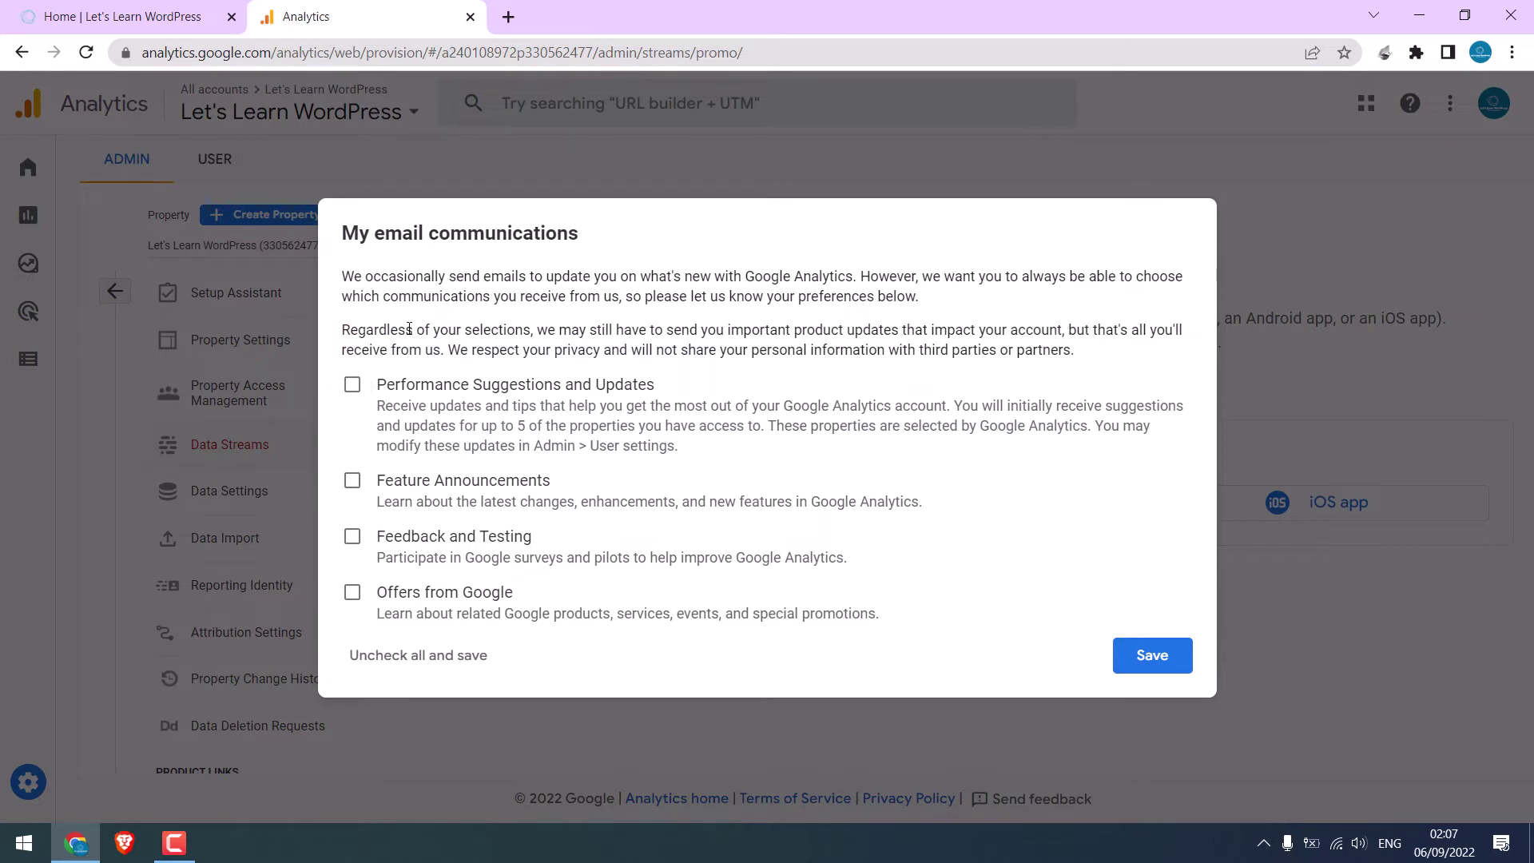
pyautogui.click(1167, 664)
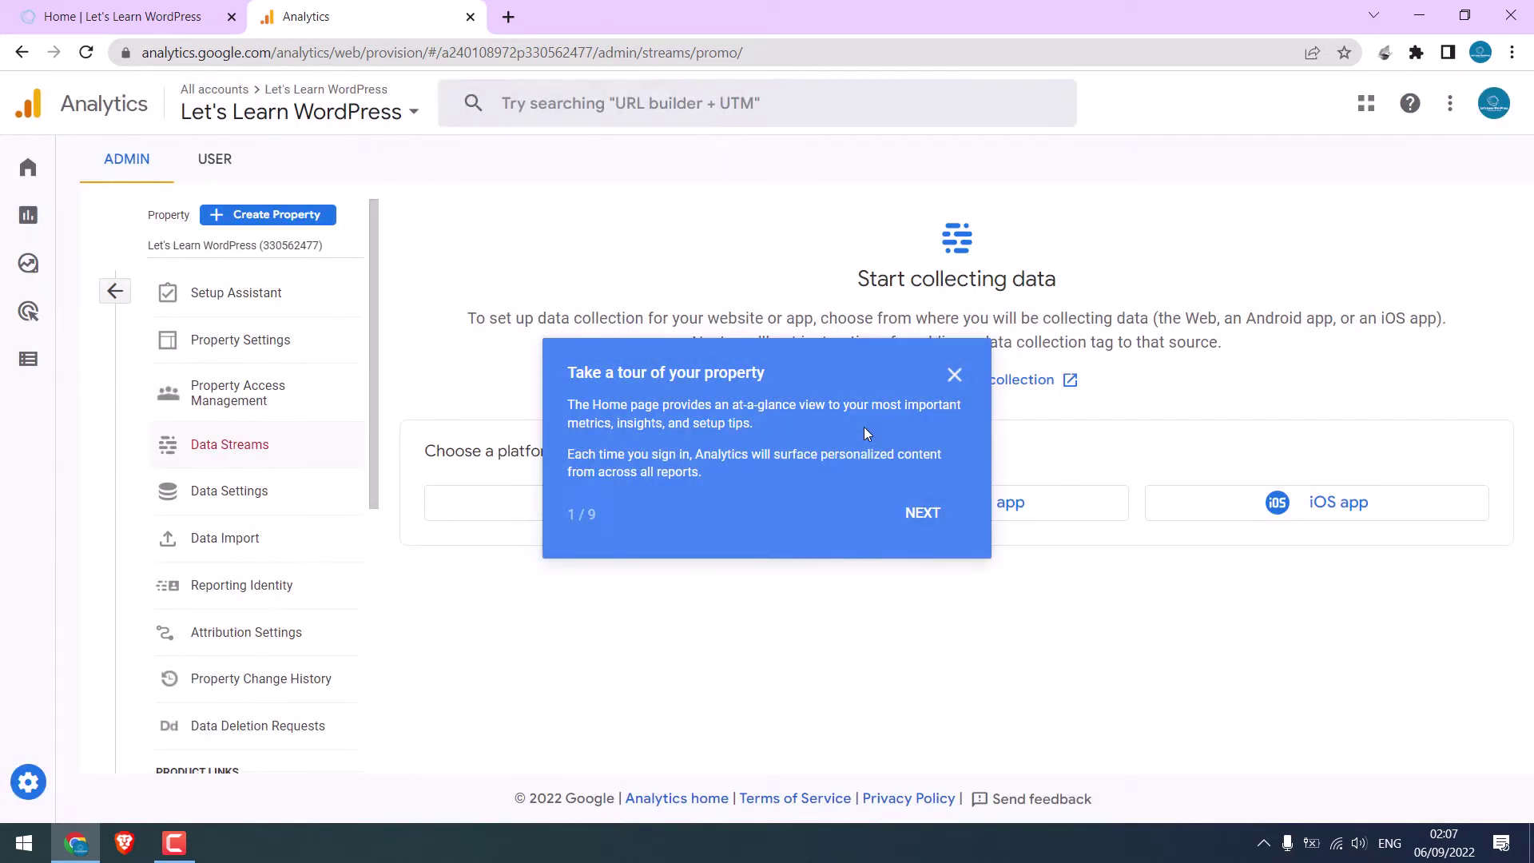
# Dismiss the property tour and choose Web as the data stream platform
pyautogui.click(919, 511)
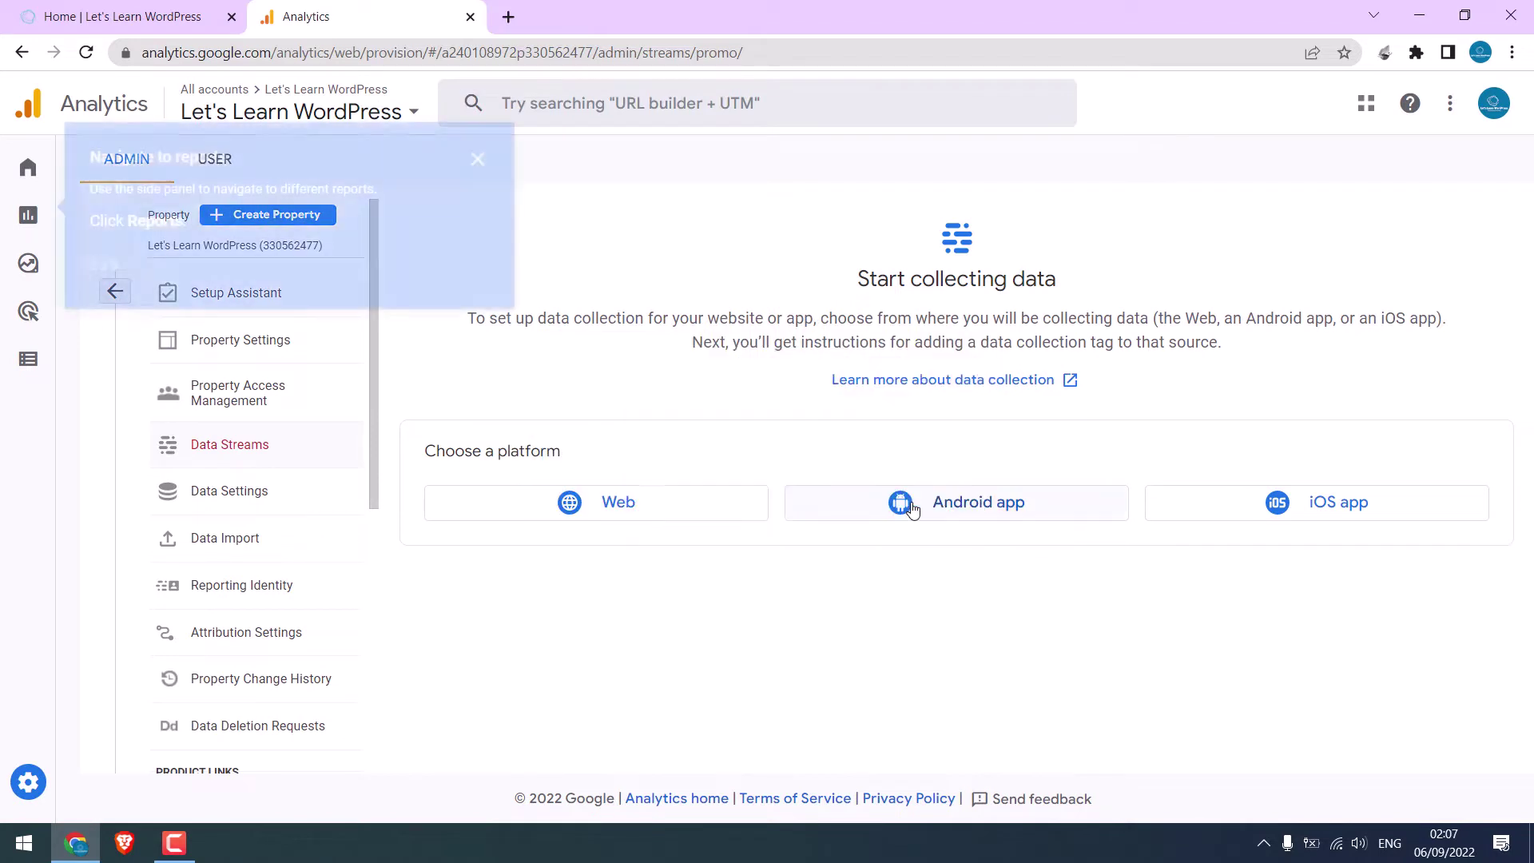
pyautogui.click(477, 159)
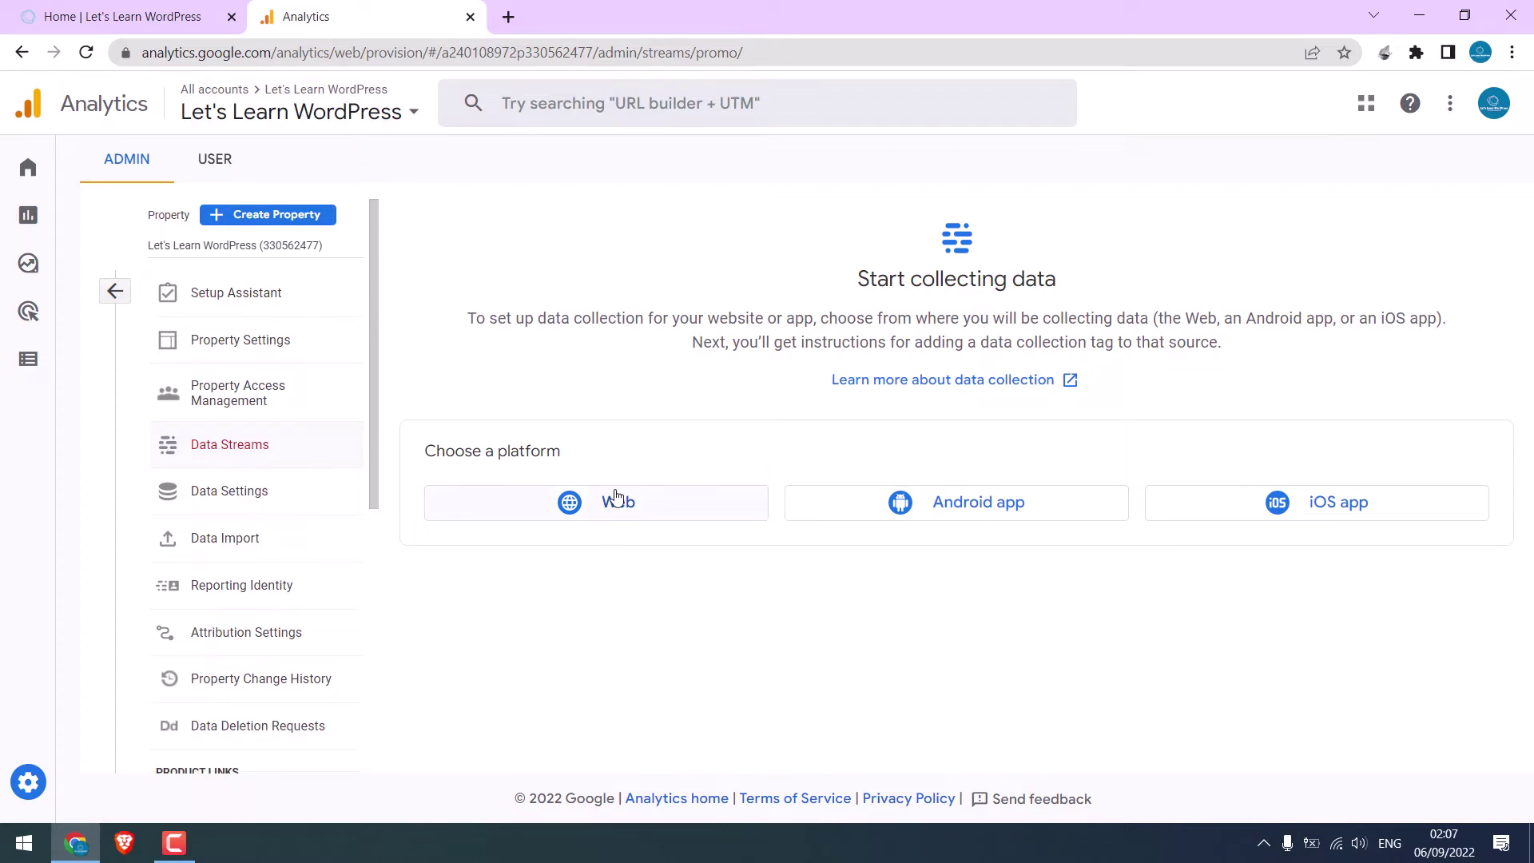
pyautogui.click(623, 518)
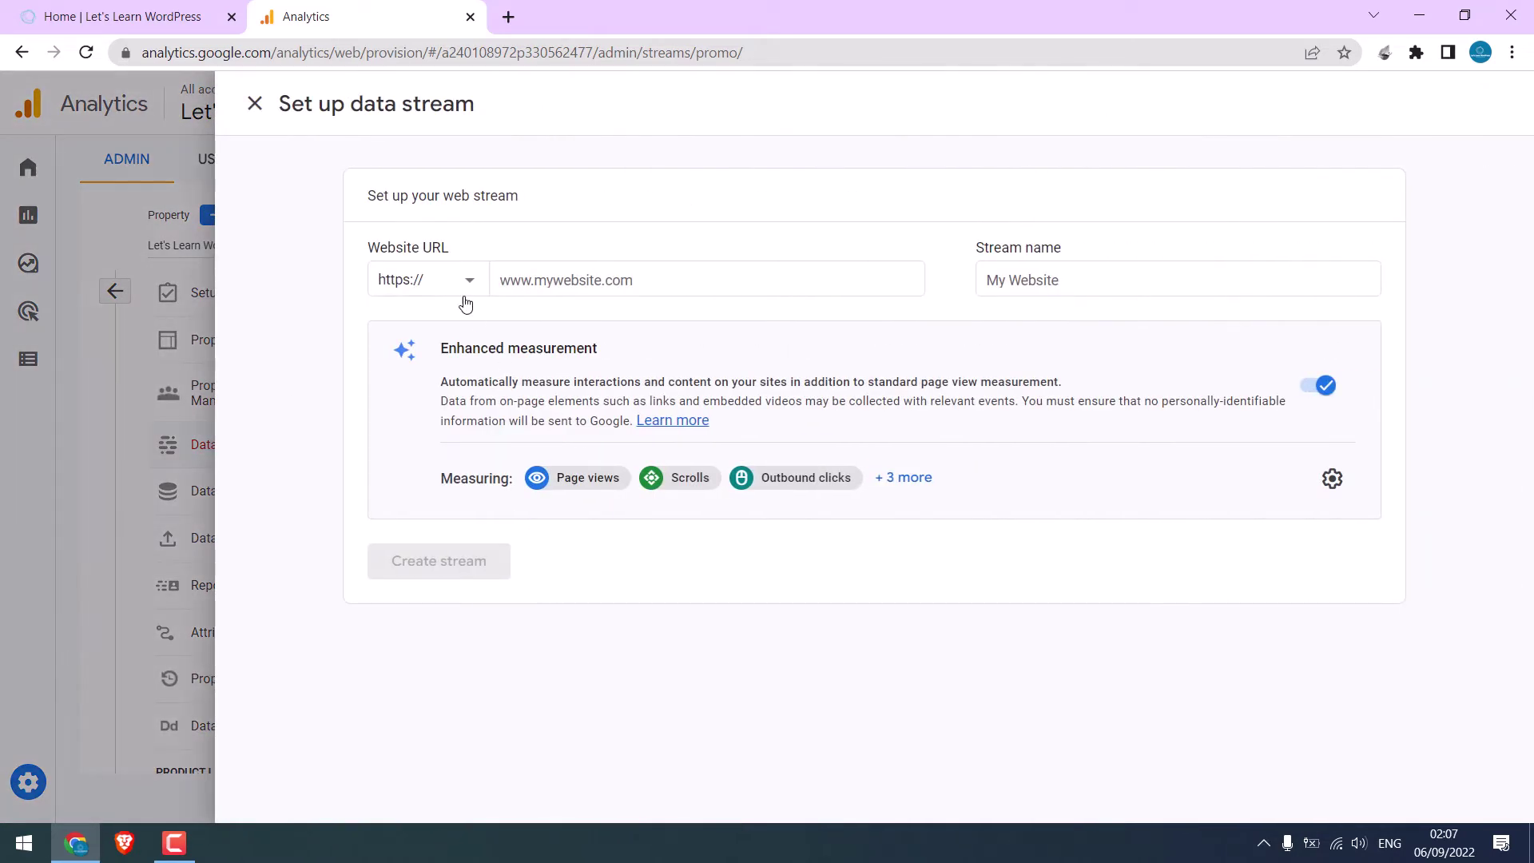
pyautogui.click(547, 282)
pyautogui.click(159, 16)
pyautogui.click(264, 41)
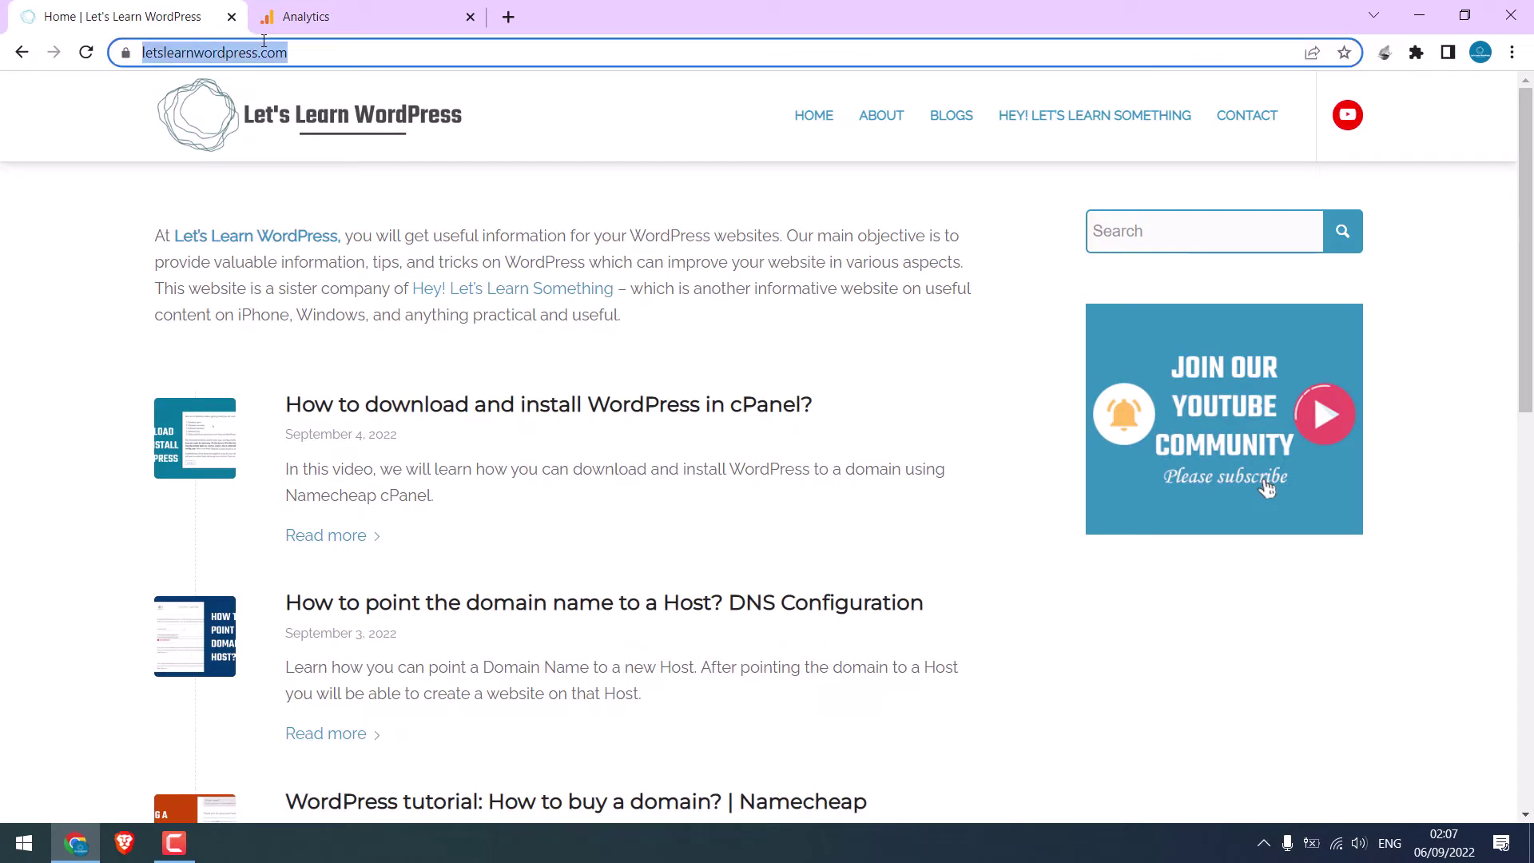
pyautogui.hotkey('ctrl', 'c')
pyautogui.click(304, 10)
pyautogui.click(575, 273)
pyautogui.hotkey('ctrl', 'v')
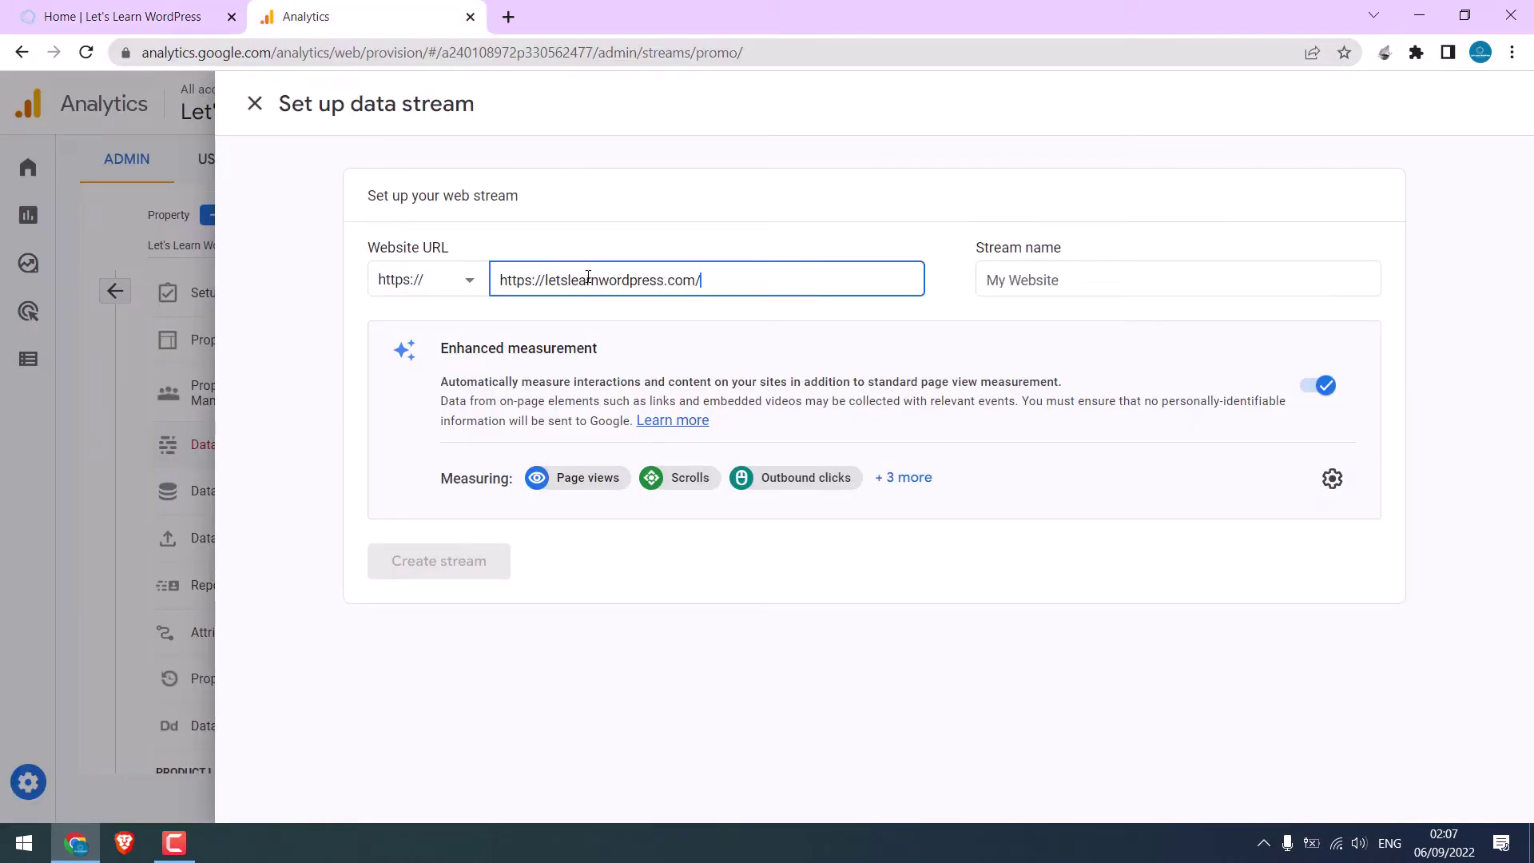
pyautogui.moveTo(546, 285); pyautogui.dragTo(502, 298)
pyautogui.press('BackSpace')
# Name the stream 'Let's Learn WordPress' and create it
pyautogui.click(1039, 277)
pyautogui.write('Let')
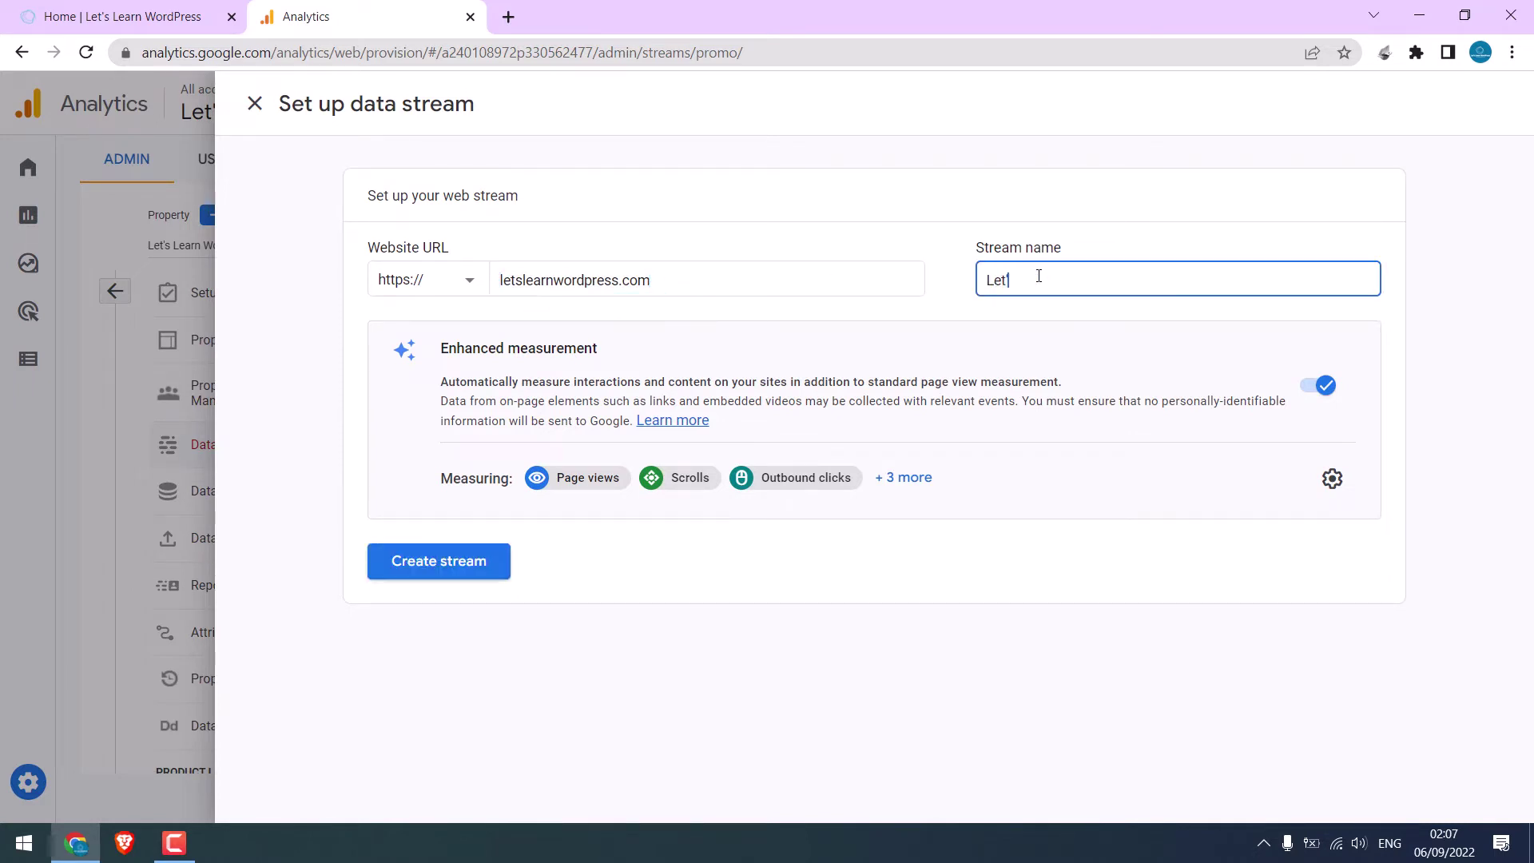
pyautogui.write("'s Learn WordPress")
pyautogui.click(454, 575)
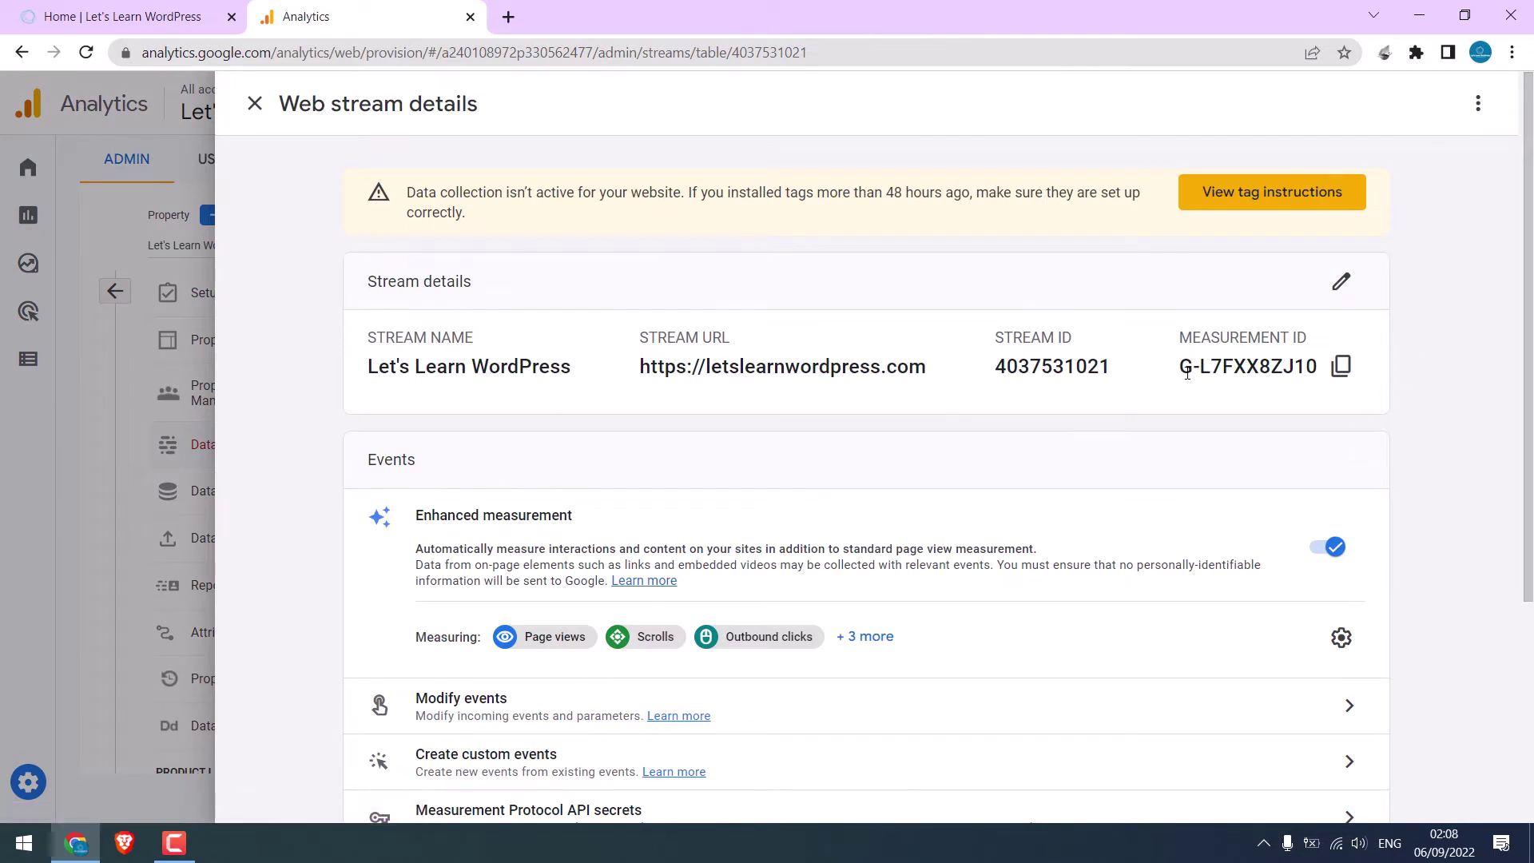
# Note the measurement ID, then bring up the manual gtag.js installation instructions
pyautogui.moveTo(1187, 373); pyautogui.dragTo(1322, 369)
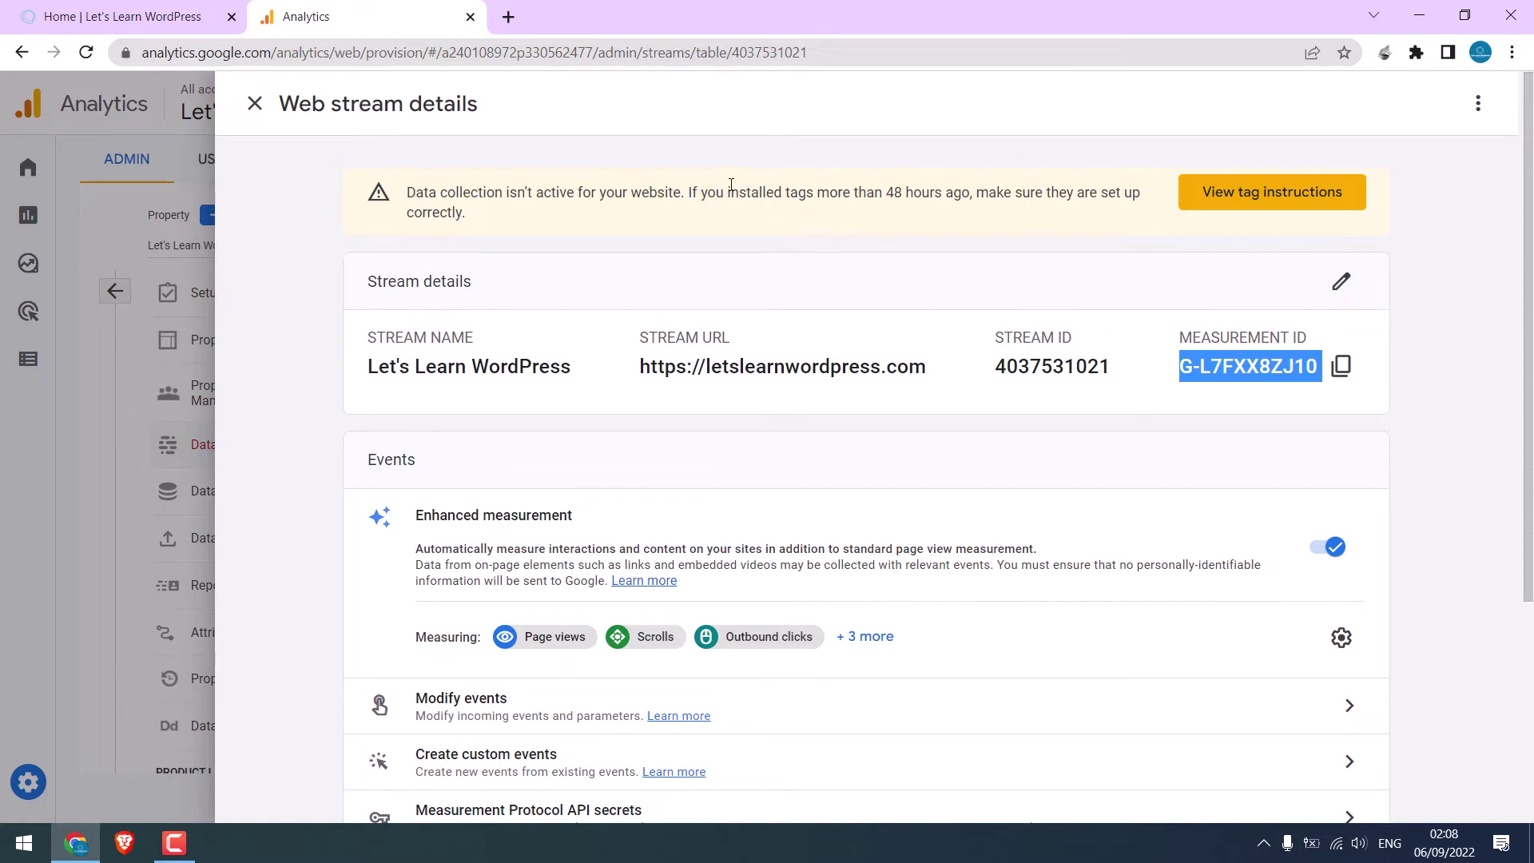
pyautogui.moveTo(730, 186); pyautogui.dragTo(965, 192)
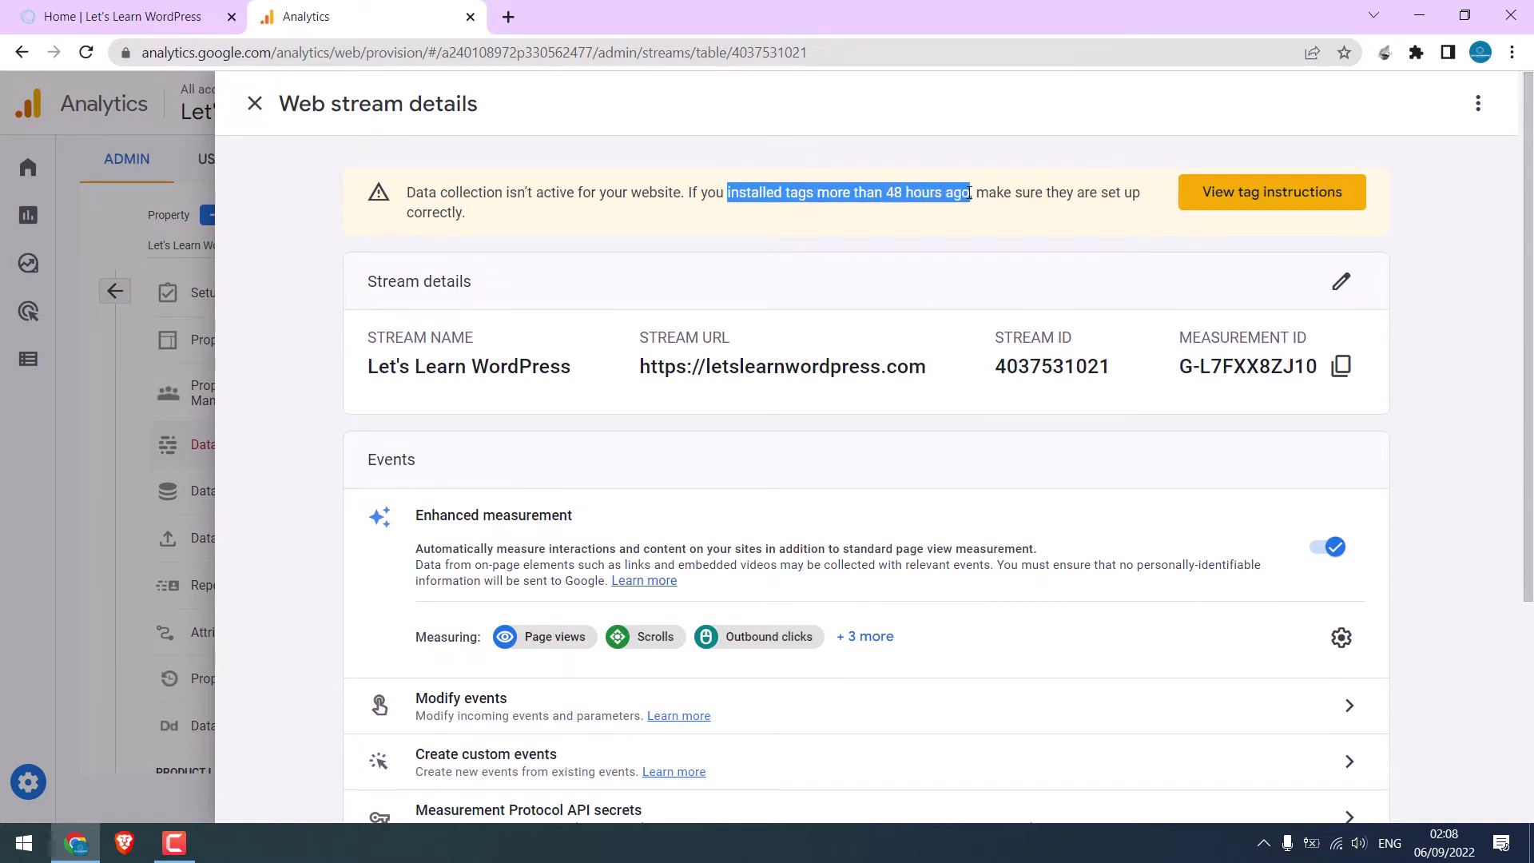
pyautogui.click(1240, 194)
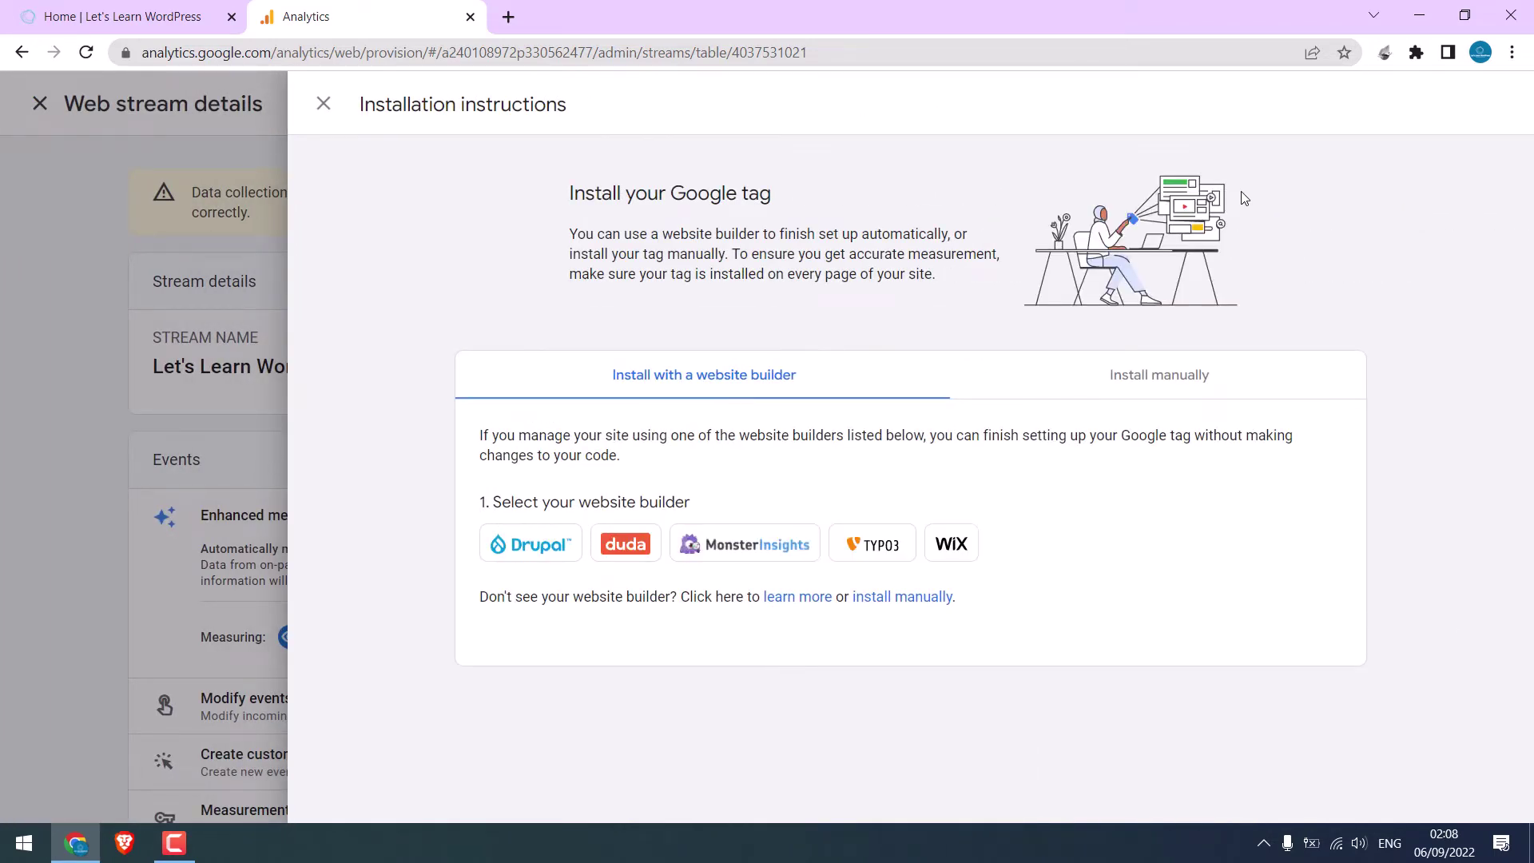
pyautogui.click(1164, 383)
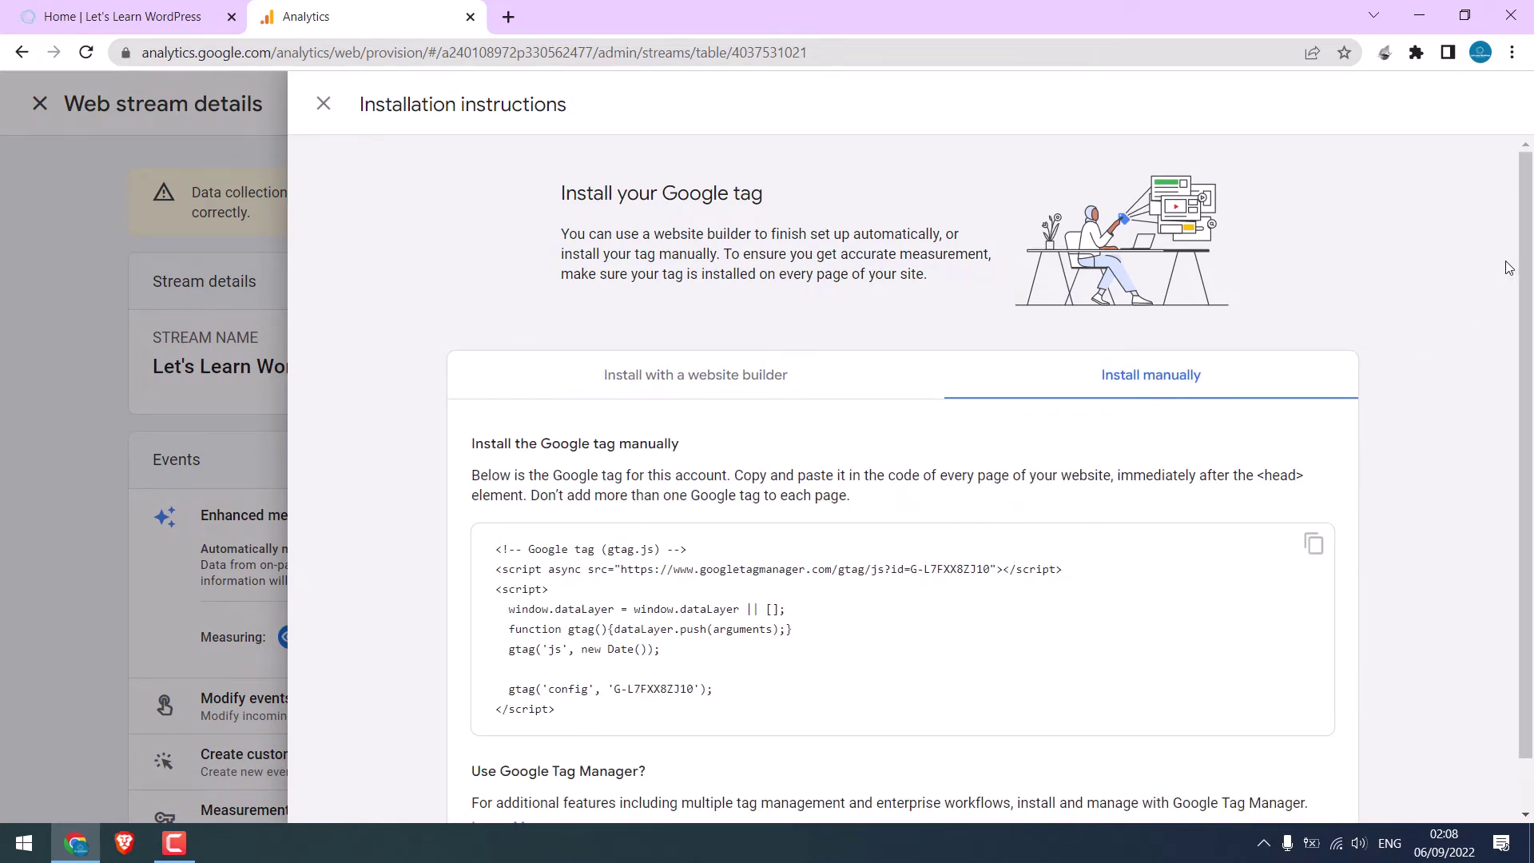
pyautogui.moveTo(1524, 270); pyautogui.dragTo(1524, 322)
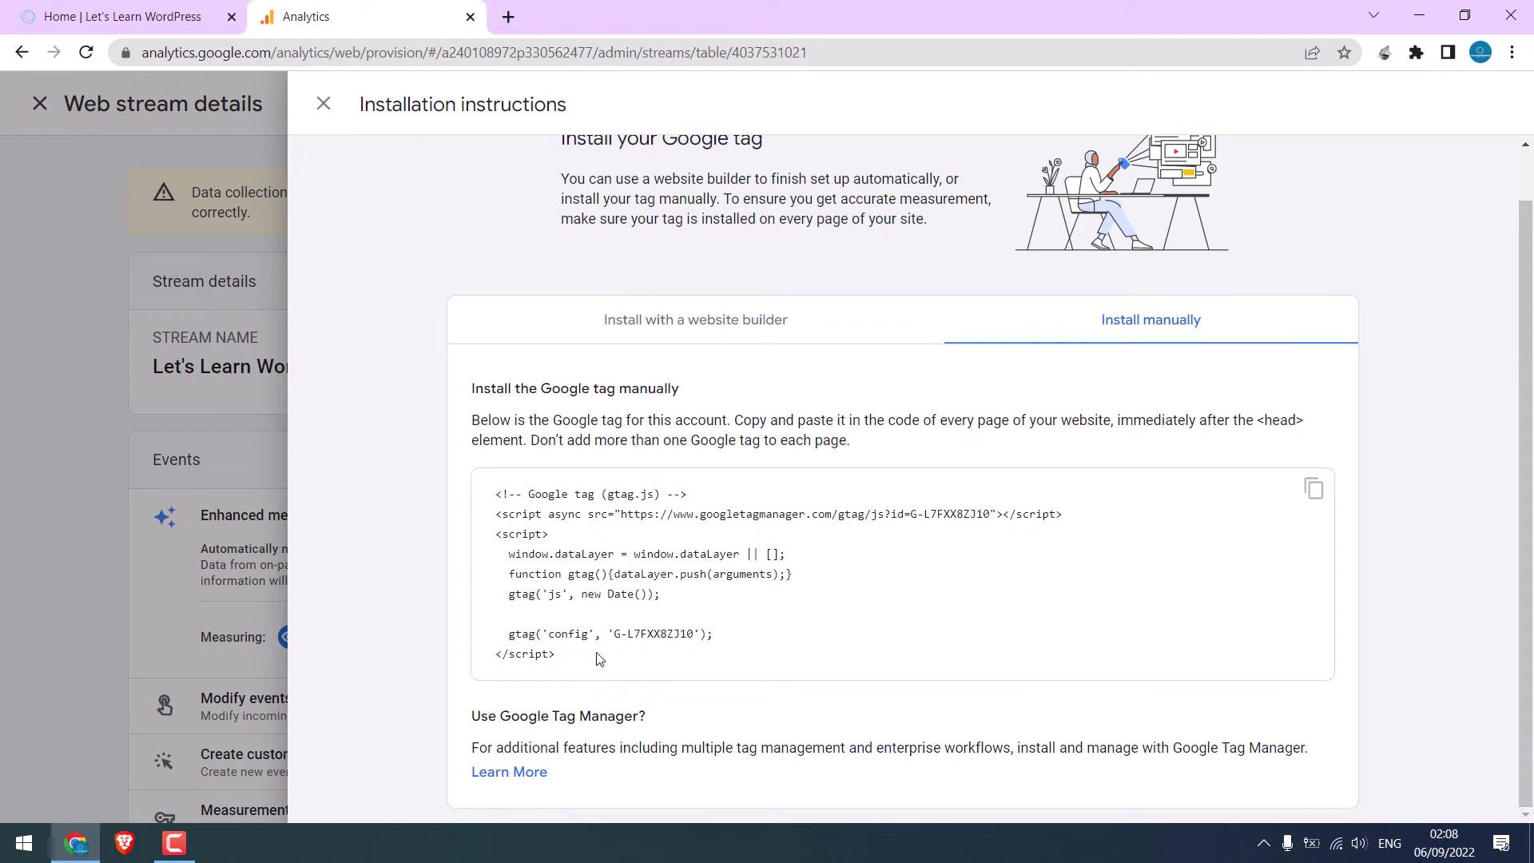
# Copy the Google tag snippet and paste it into a new Notepad note
pyautogui.moveTo(597, 655); pyautogui.dragTo(497, 504)
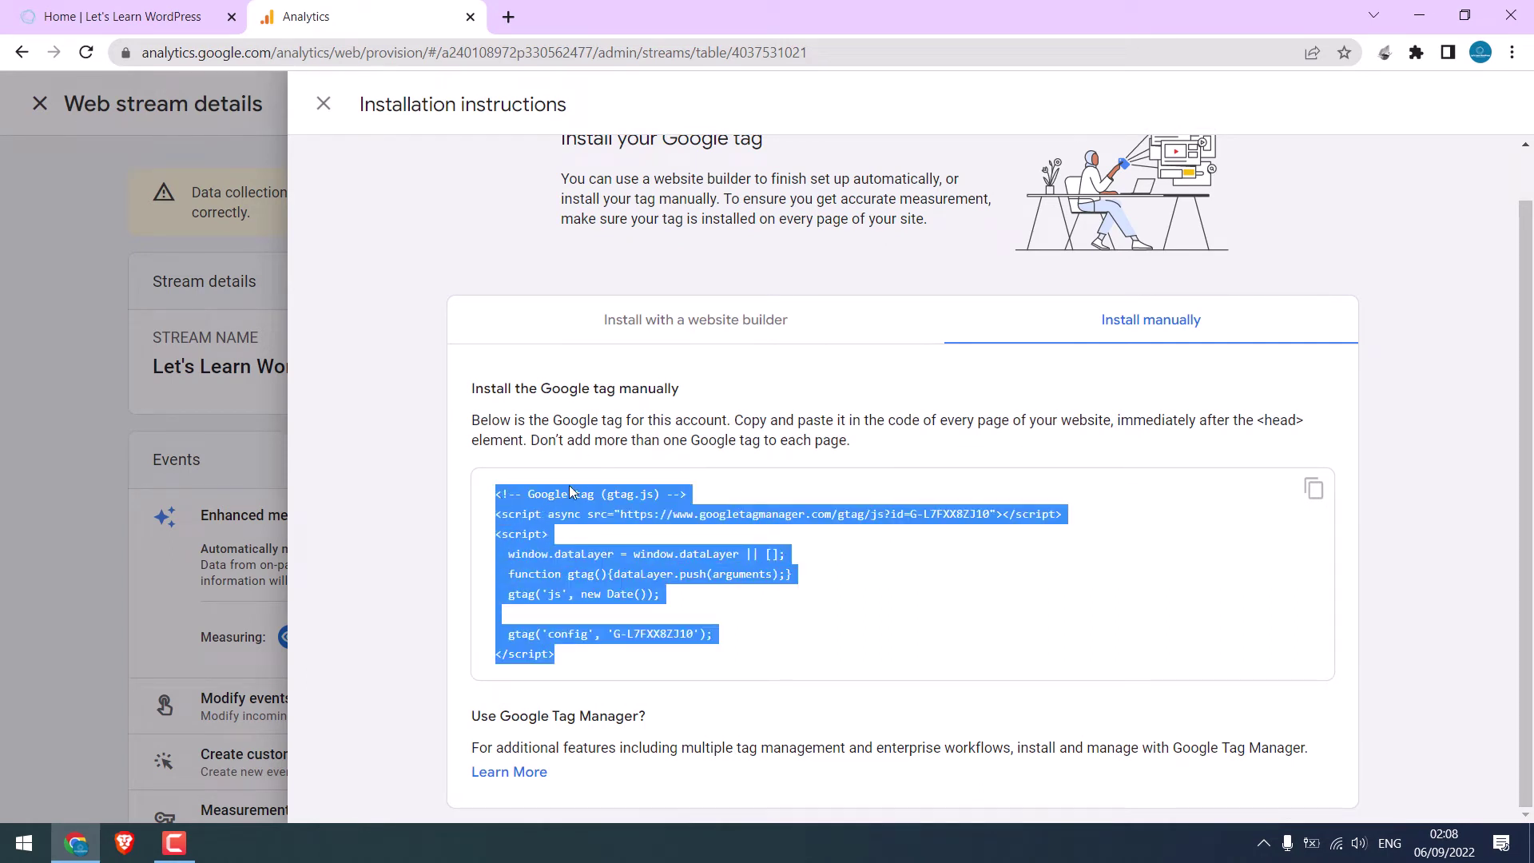
pyautogui.rightClick(570, 504)
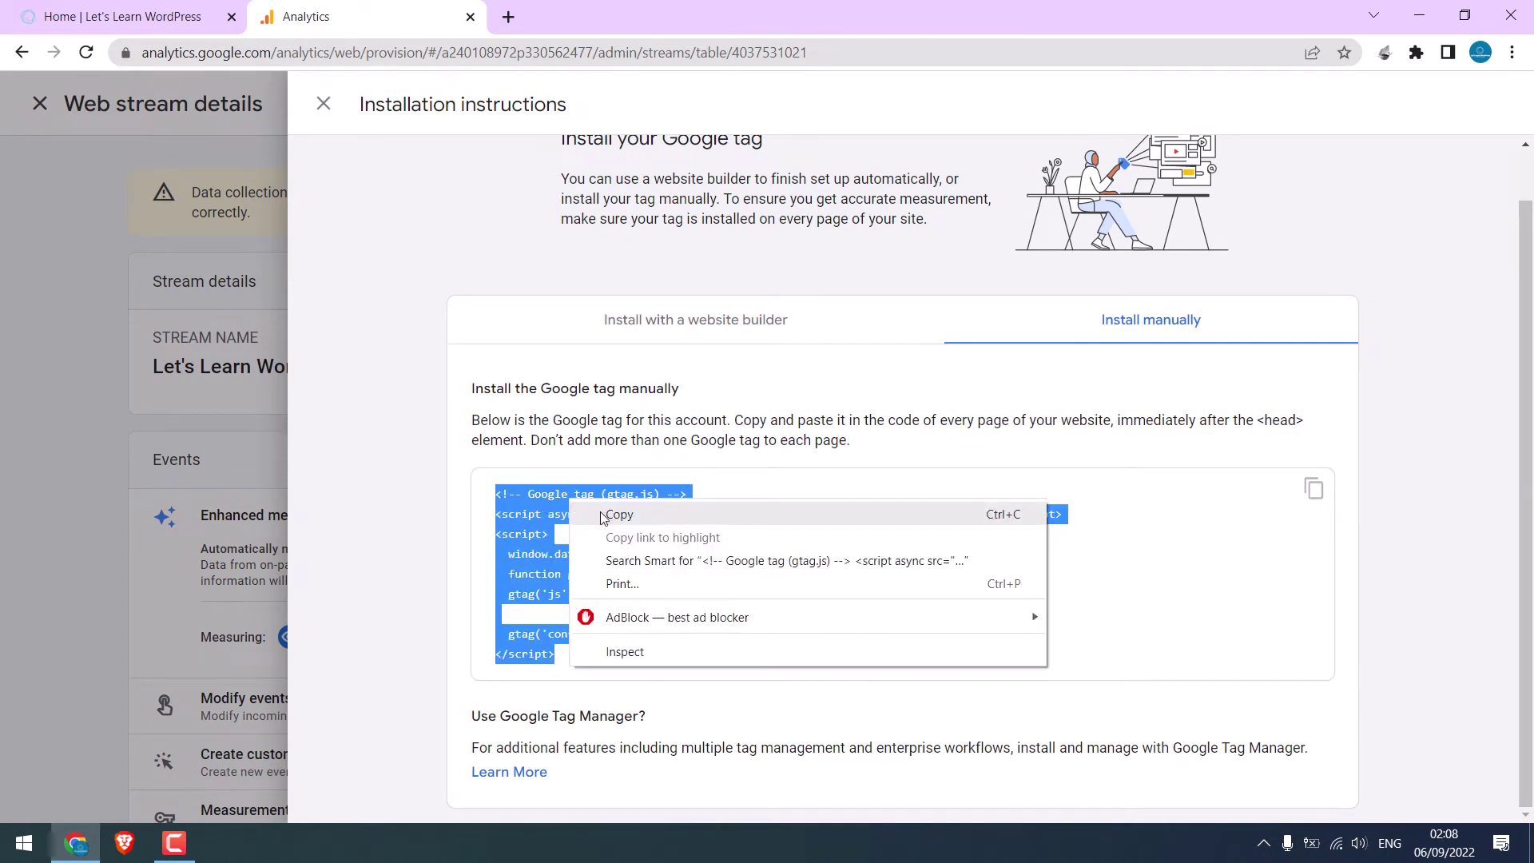
pyautogui.click(605, 515)
pyautogui.click(24, 843)
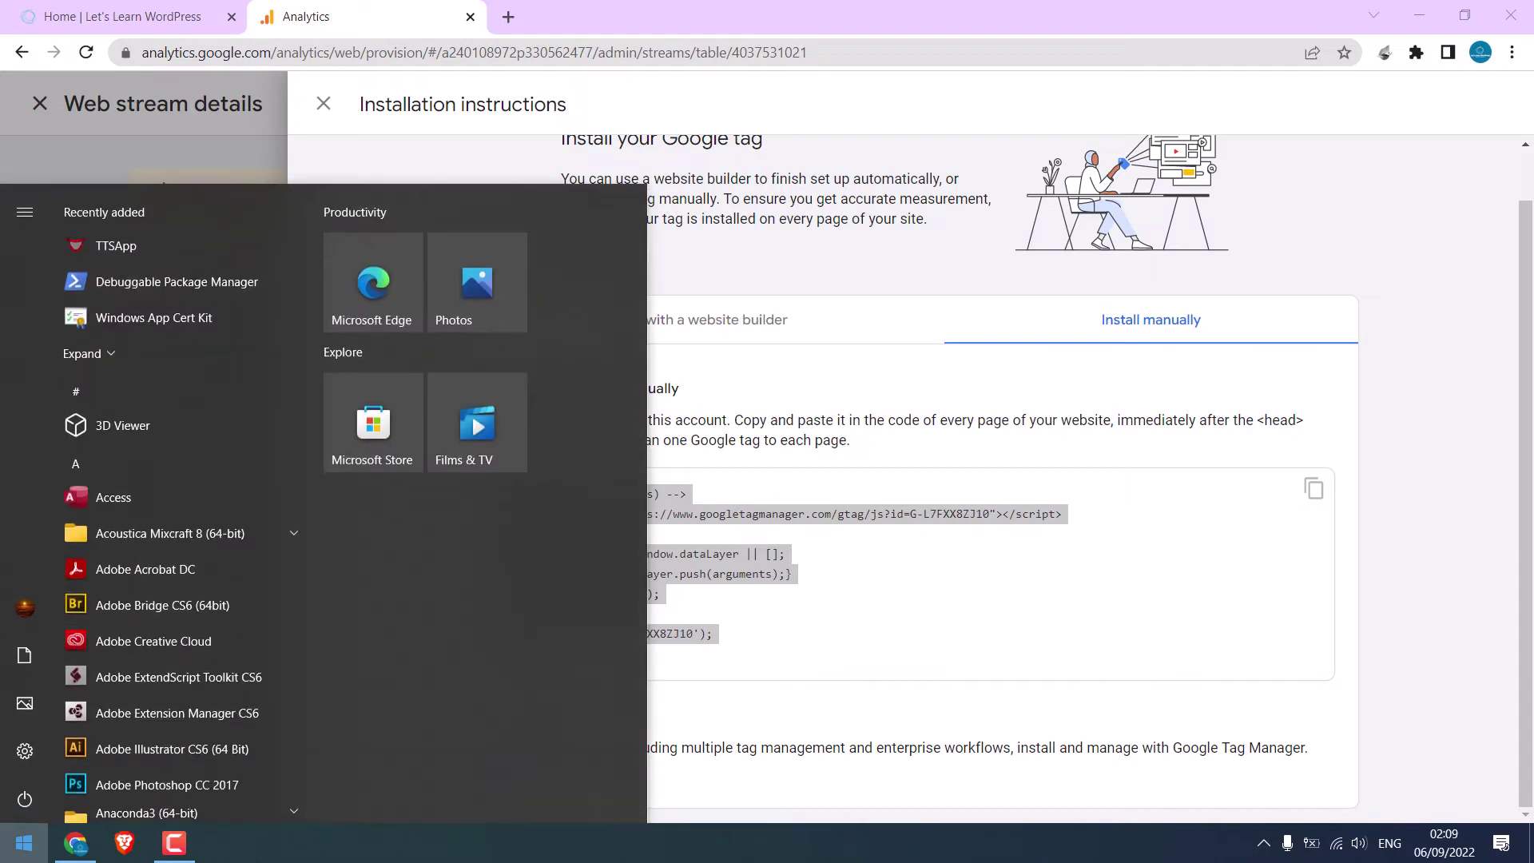
pyautogui.write('notep')
pyautogui.press('Return')
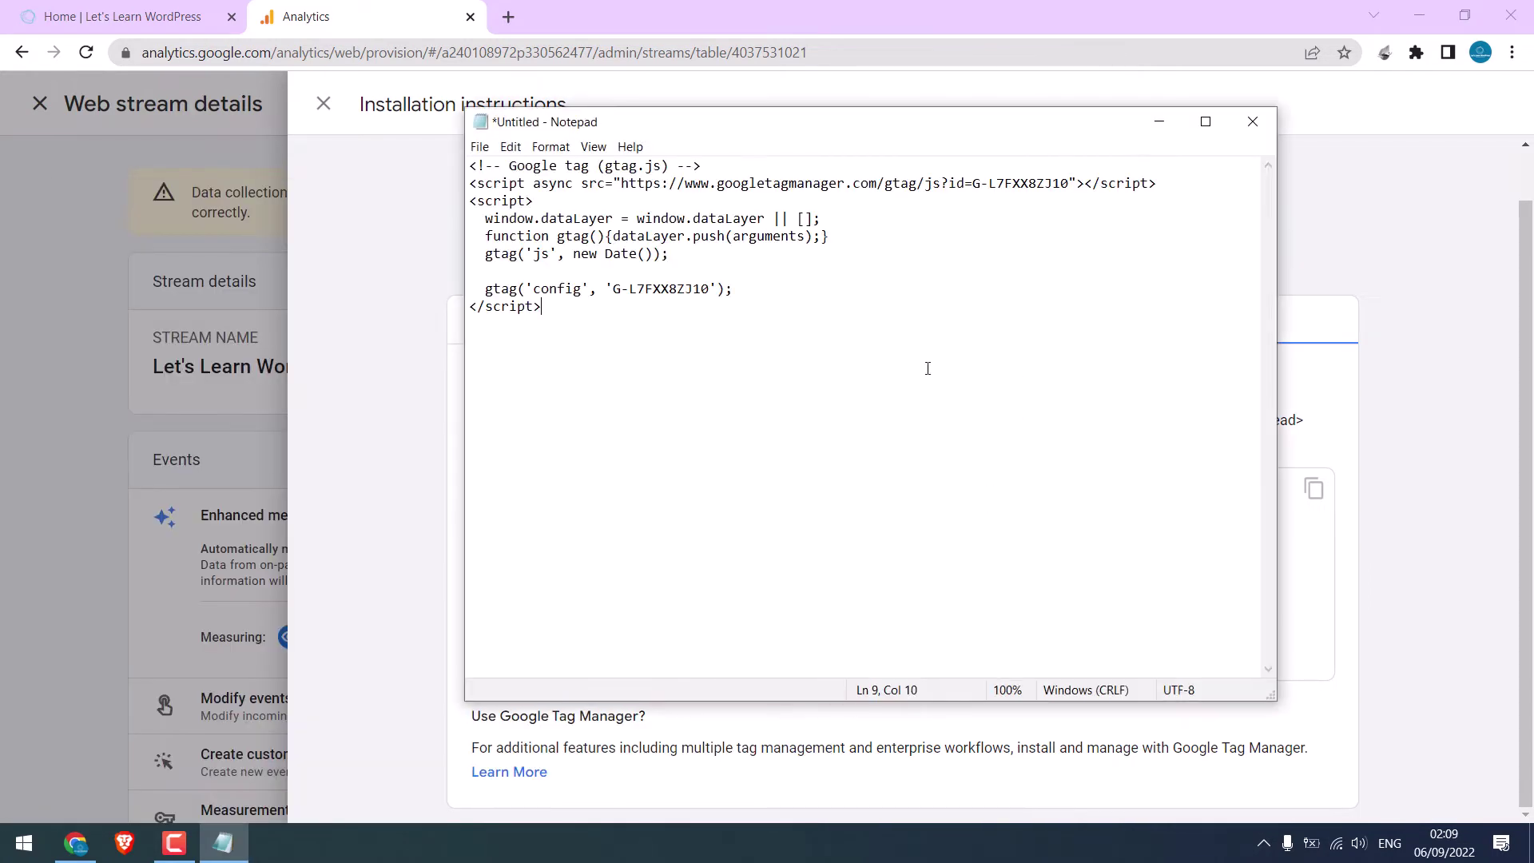
pyautogui.moveTo(678, 334); pyautogui.dragTo(481, 162)
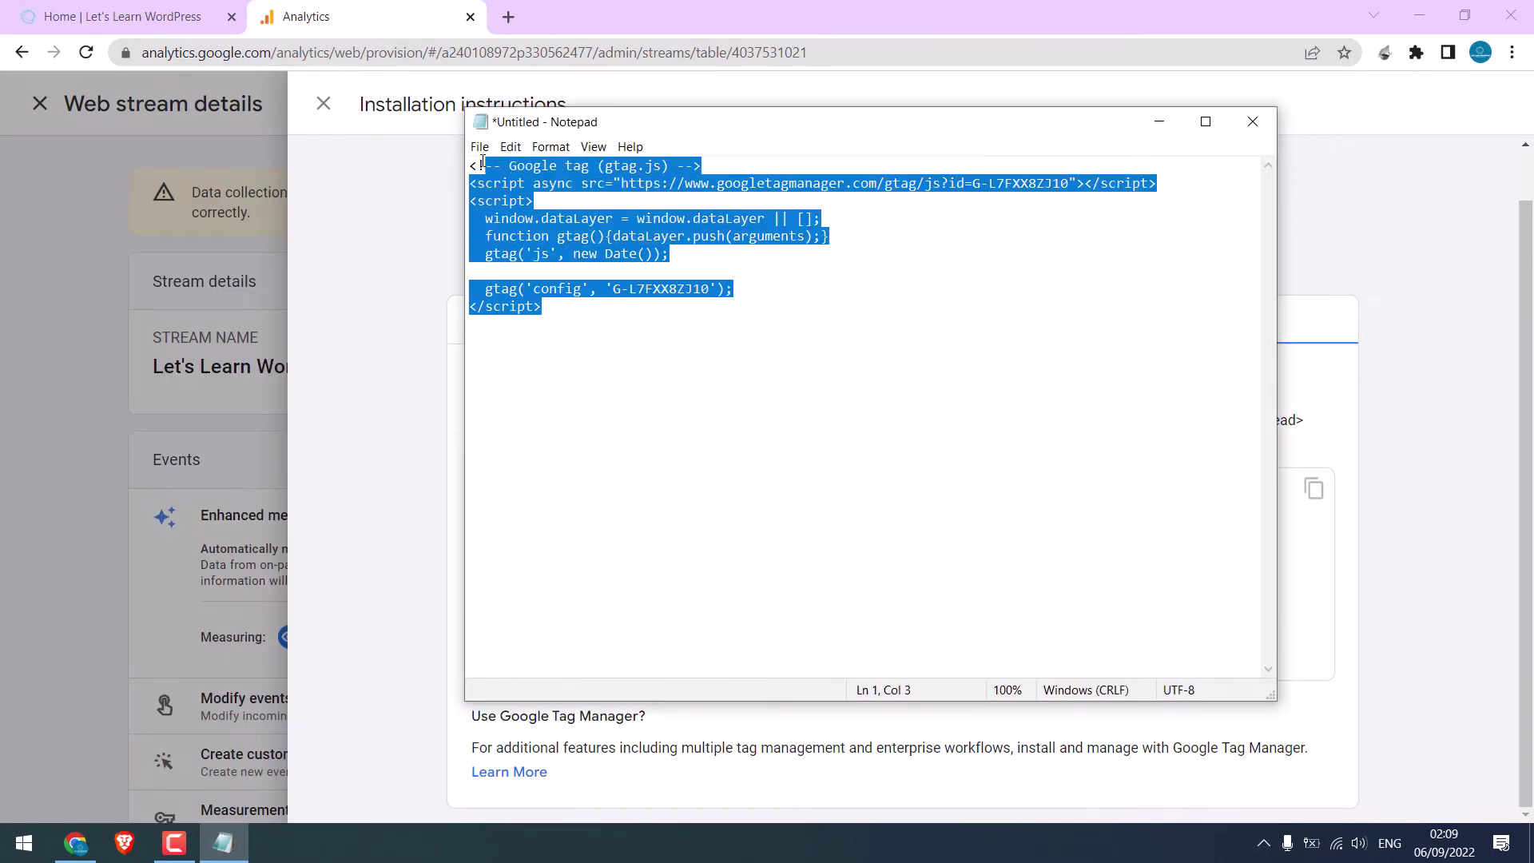
# Back in Analytics, close the installation instructions and recheck the measurement ID
pyautogui.click(392, 372)
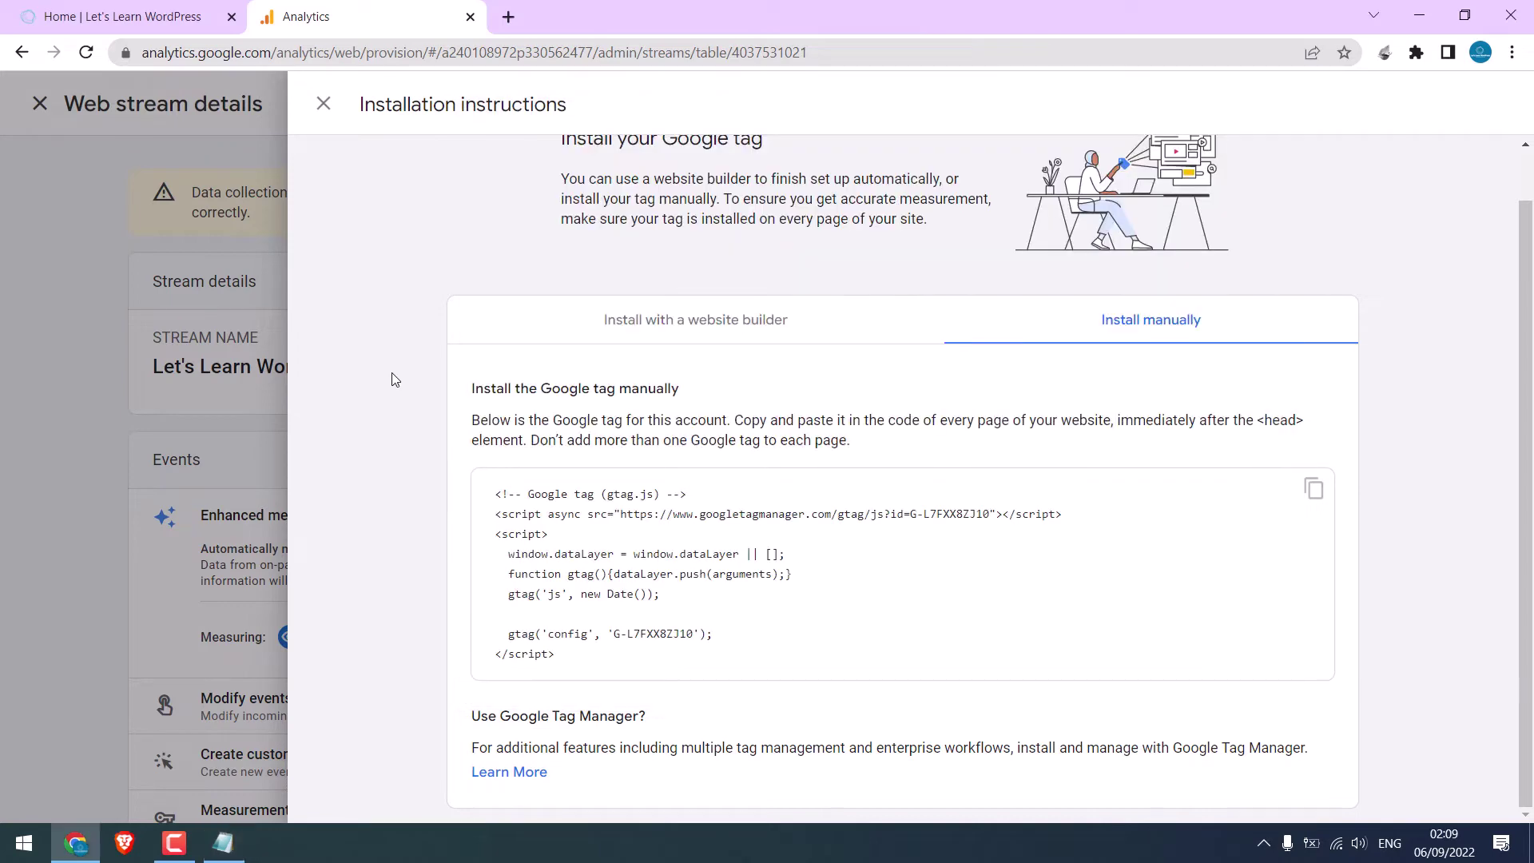
pyautogui.click(323, 104)
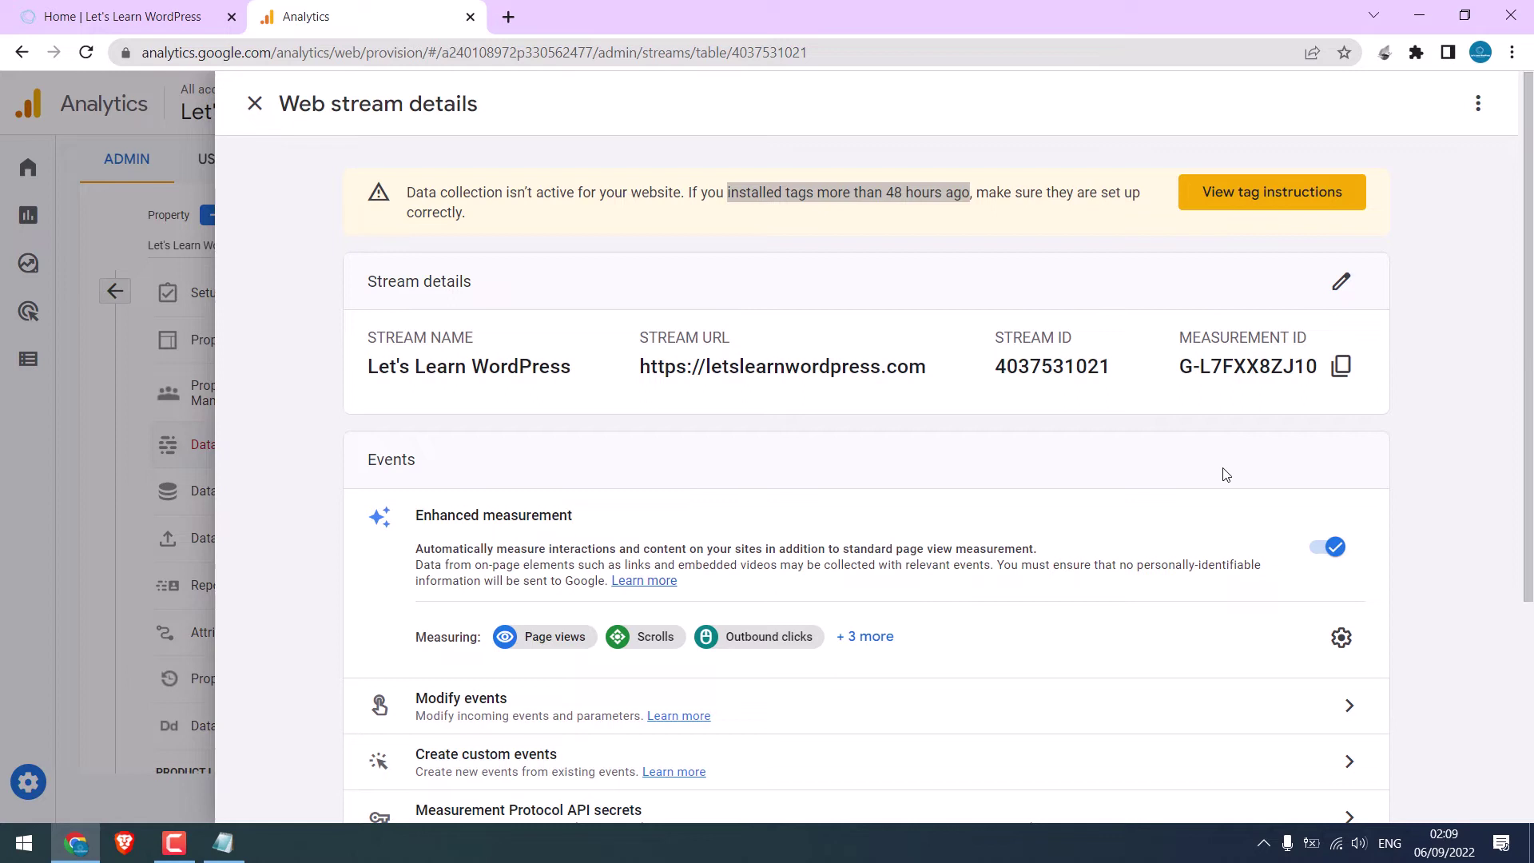
pyautogui.moveTo(1173, 377); pyautogui.dragTo(1320, 386)
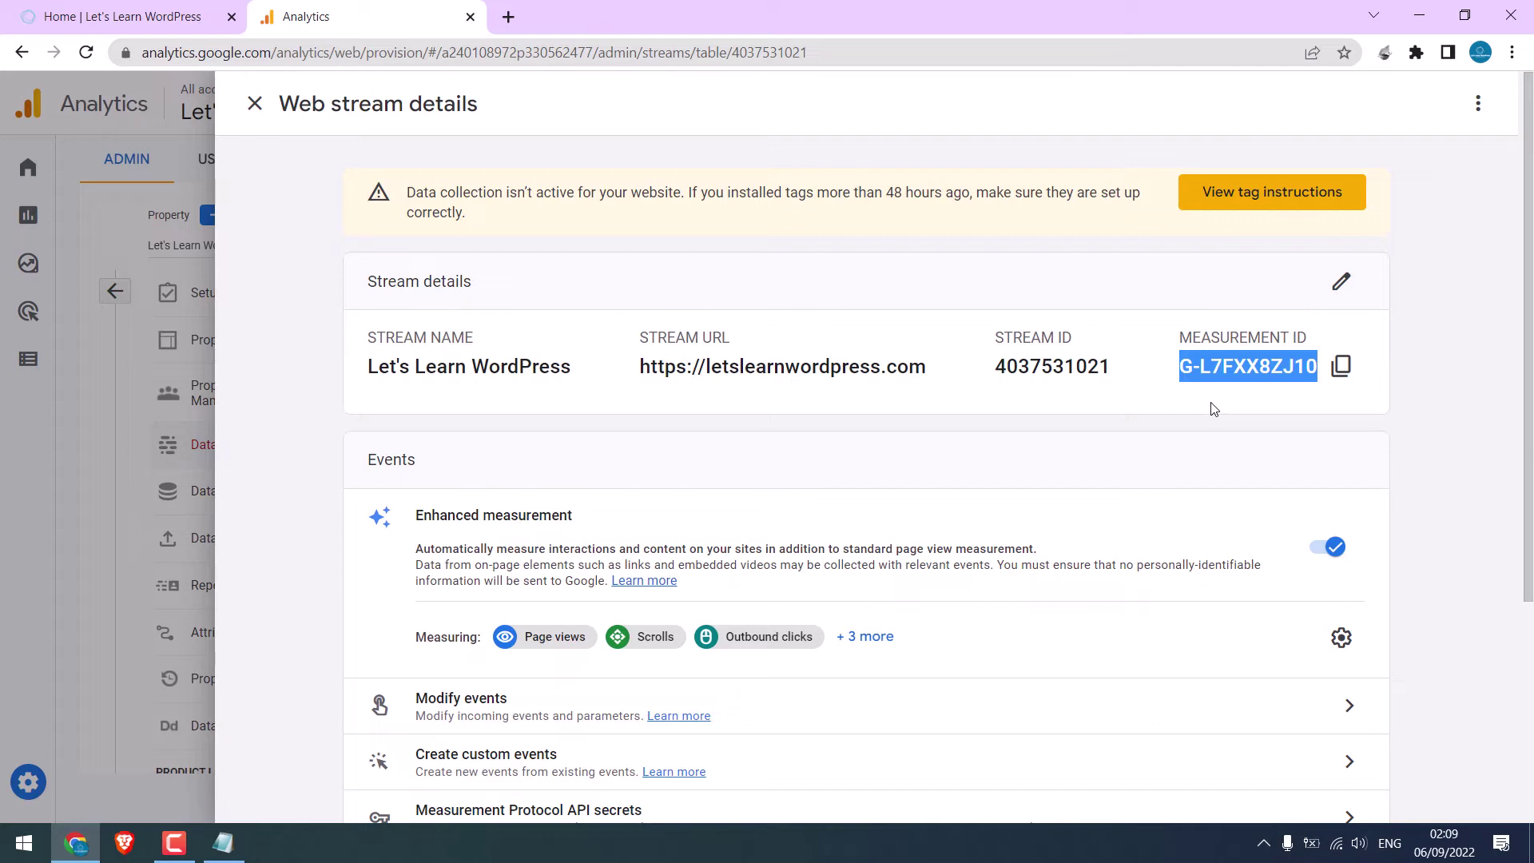
pyautogui.scroll(-4, 1300, 435)
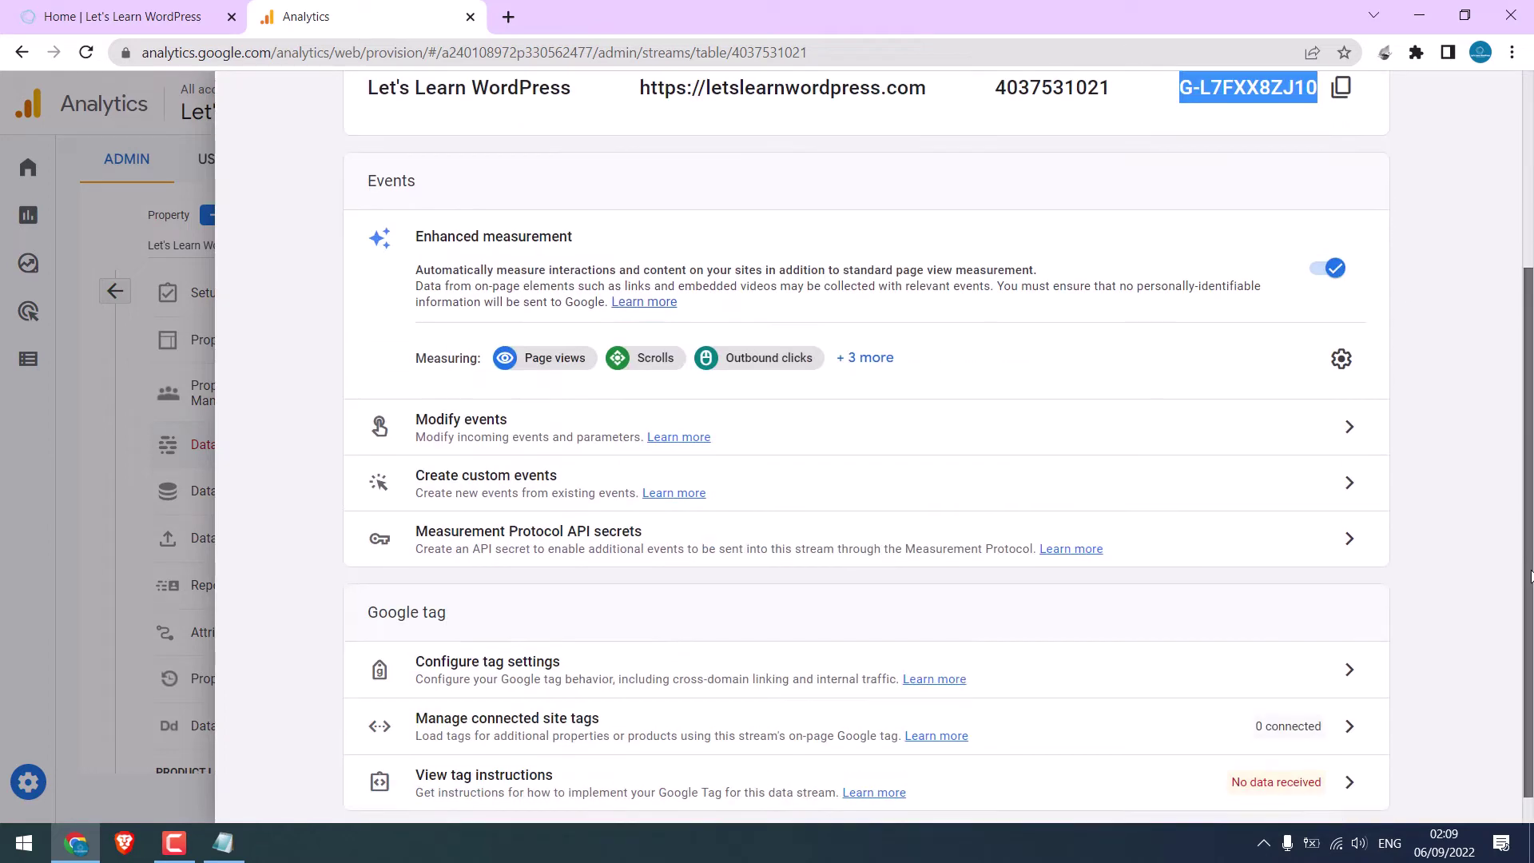
pyautogui.scroll(4, 720, 320)
# Close the stream details and open letslearnwordpress.com/wp-admin in the site's tab
pyautogui.click(254, 117)
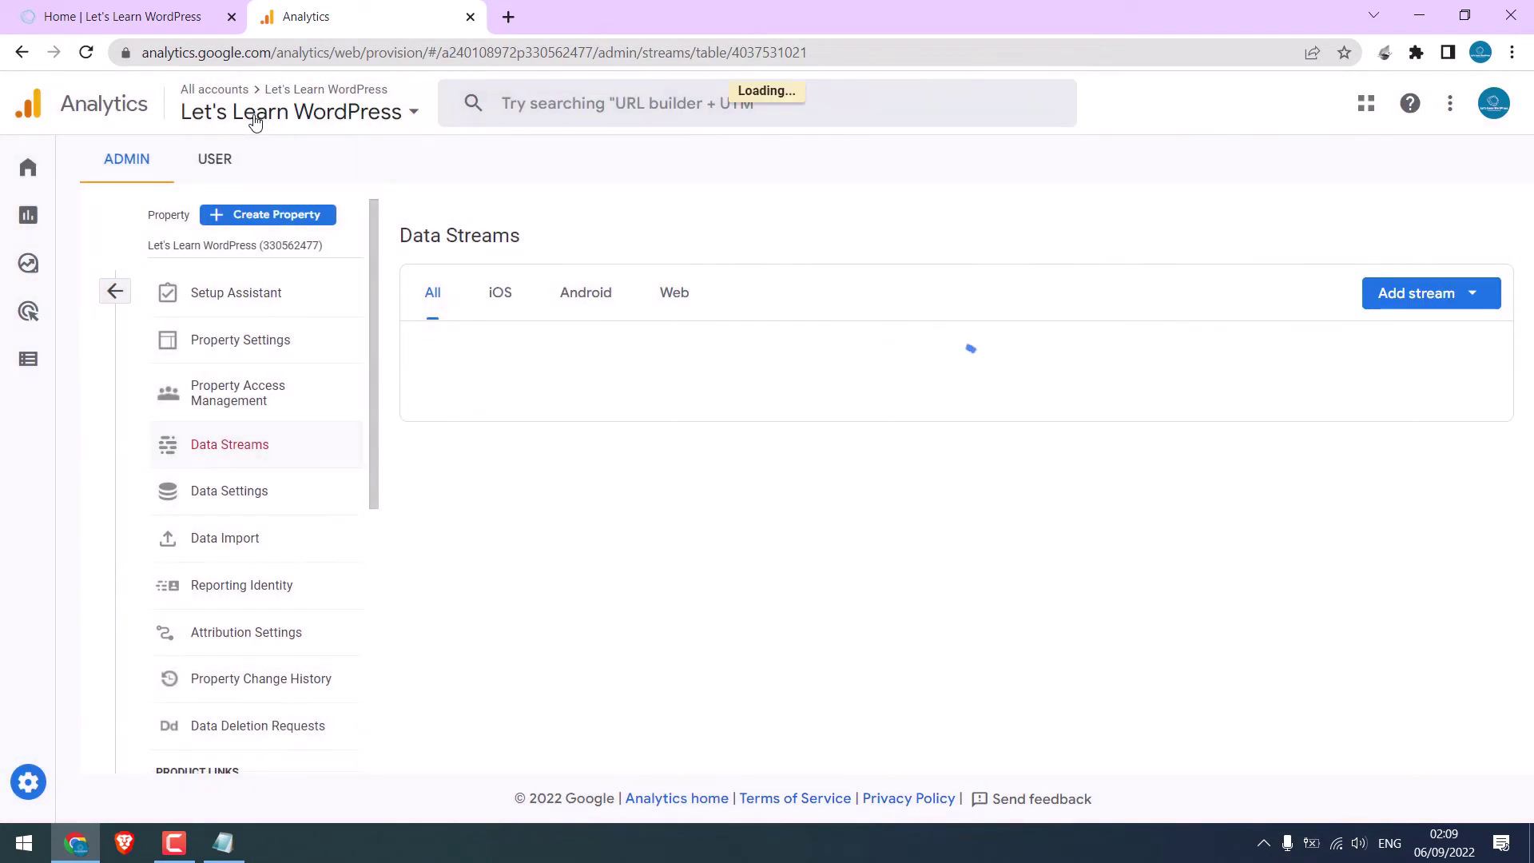
pyautogui.click(80, 16)
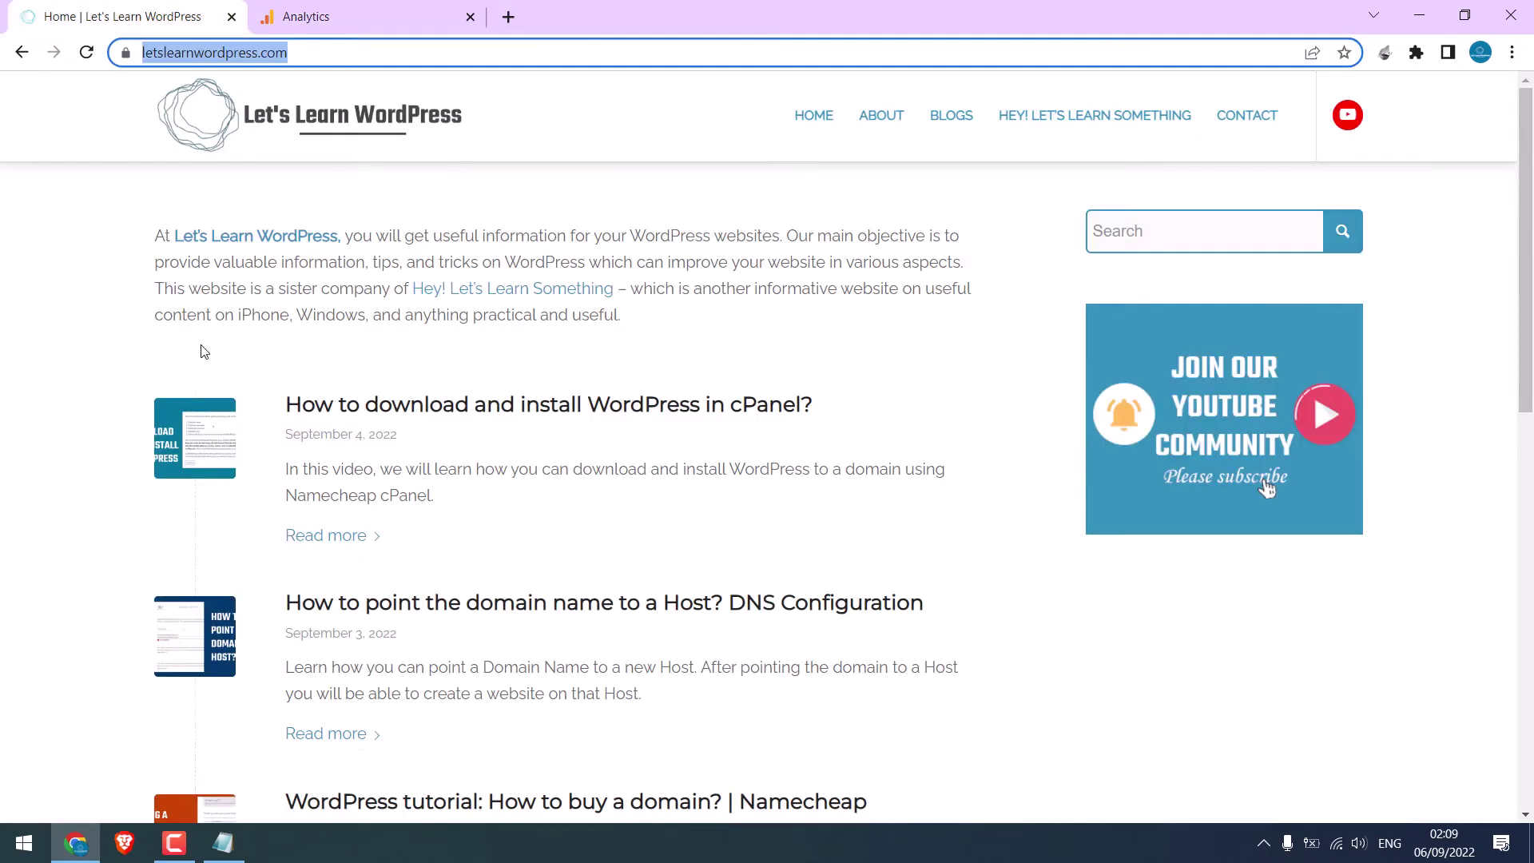
pyautogui.click(339, 57)
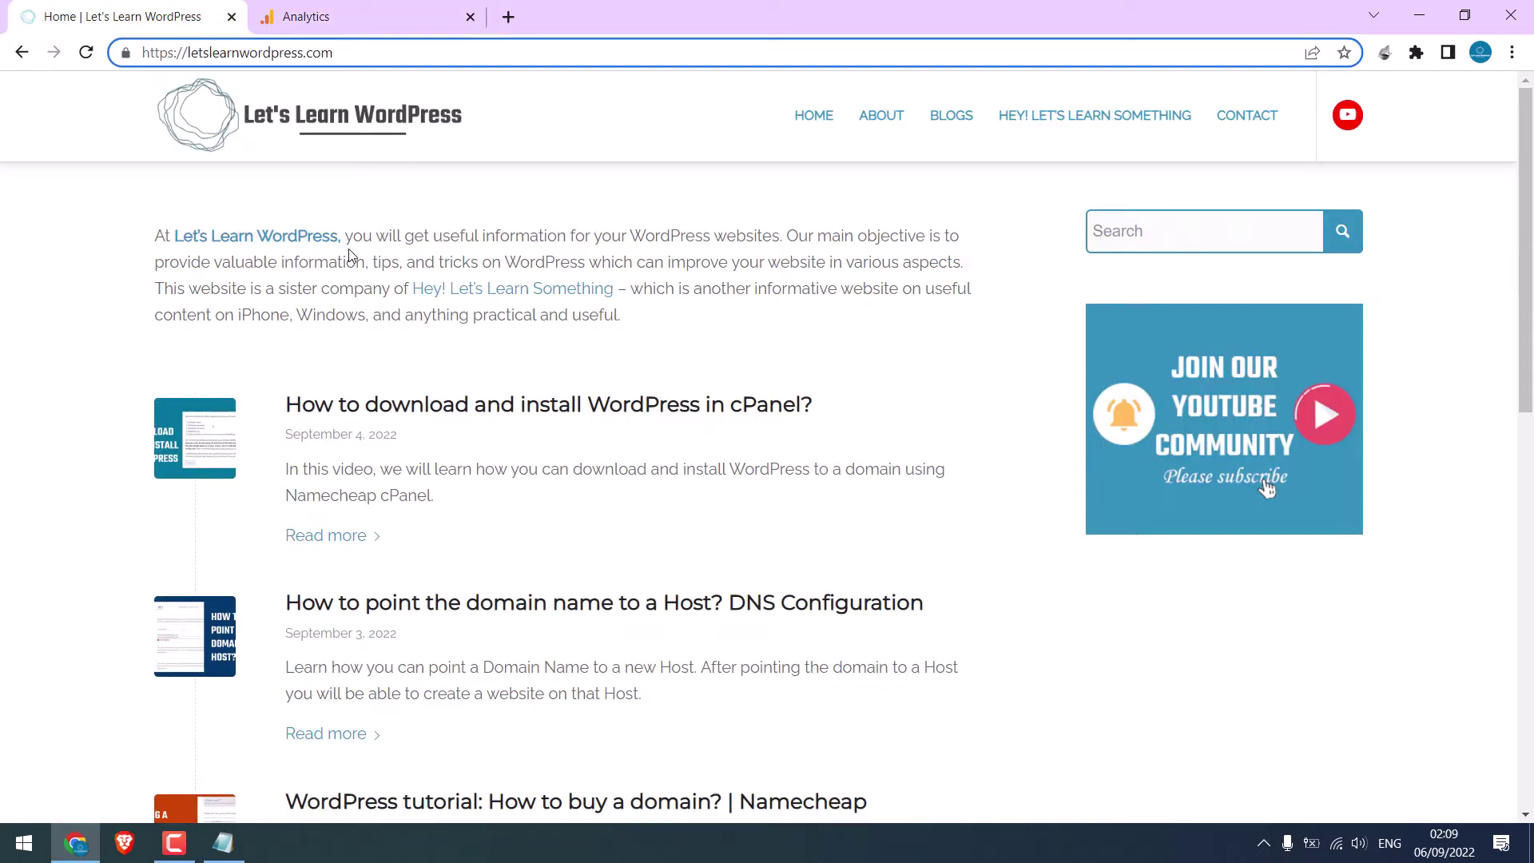
pyautogui.write('/wp-')
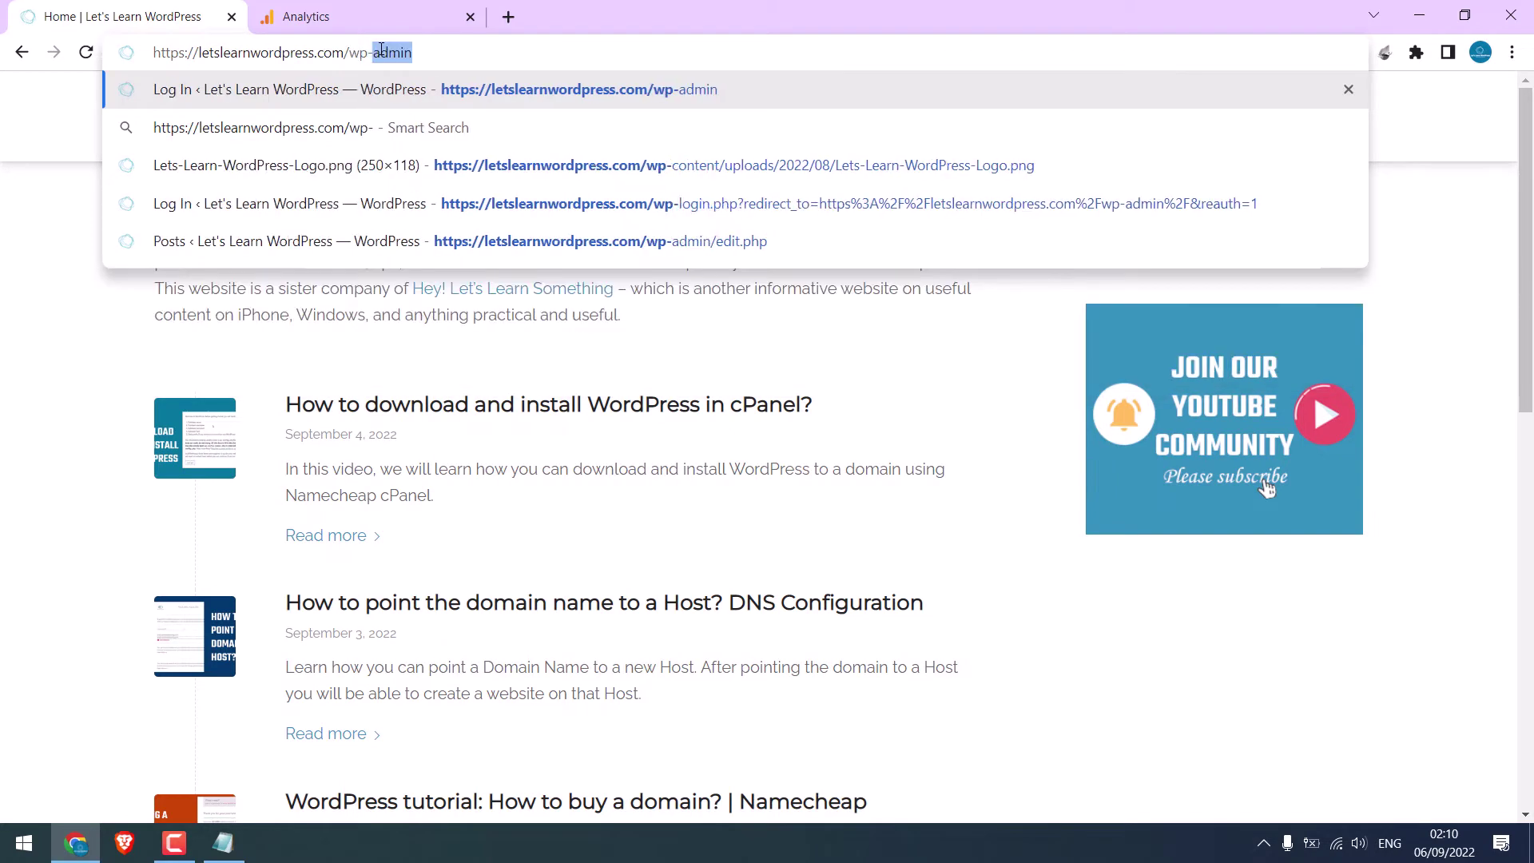
pyautogui.press('Return')
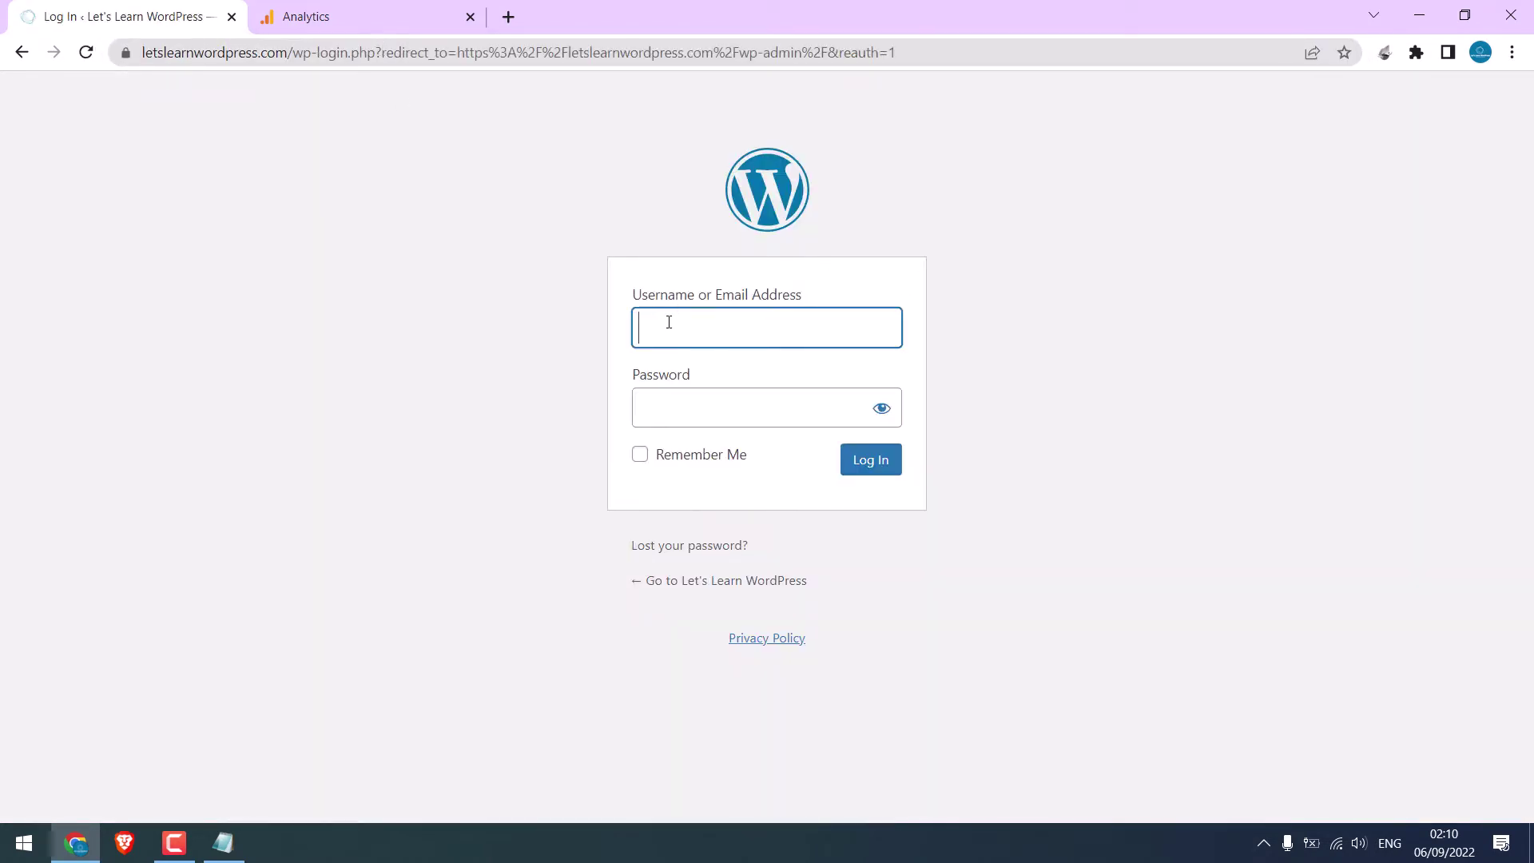
# Log in to WordPress with the admin username and password
pyautogui.write('saujan')
pyautogui.press('Tab')
pyautogui.write('***************')
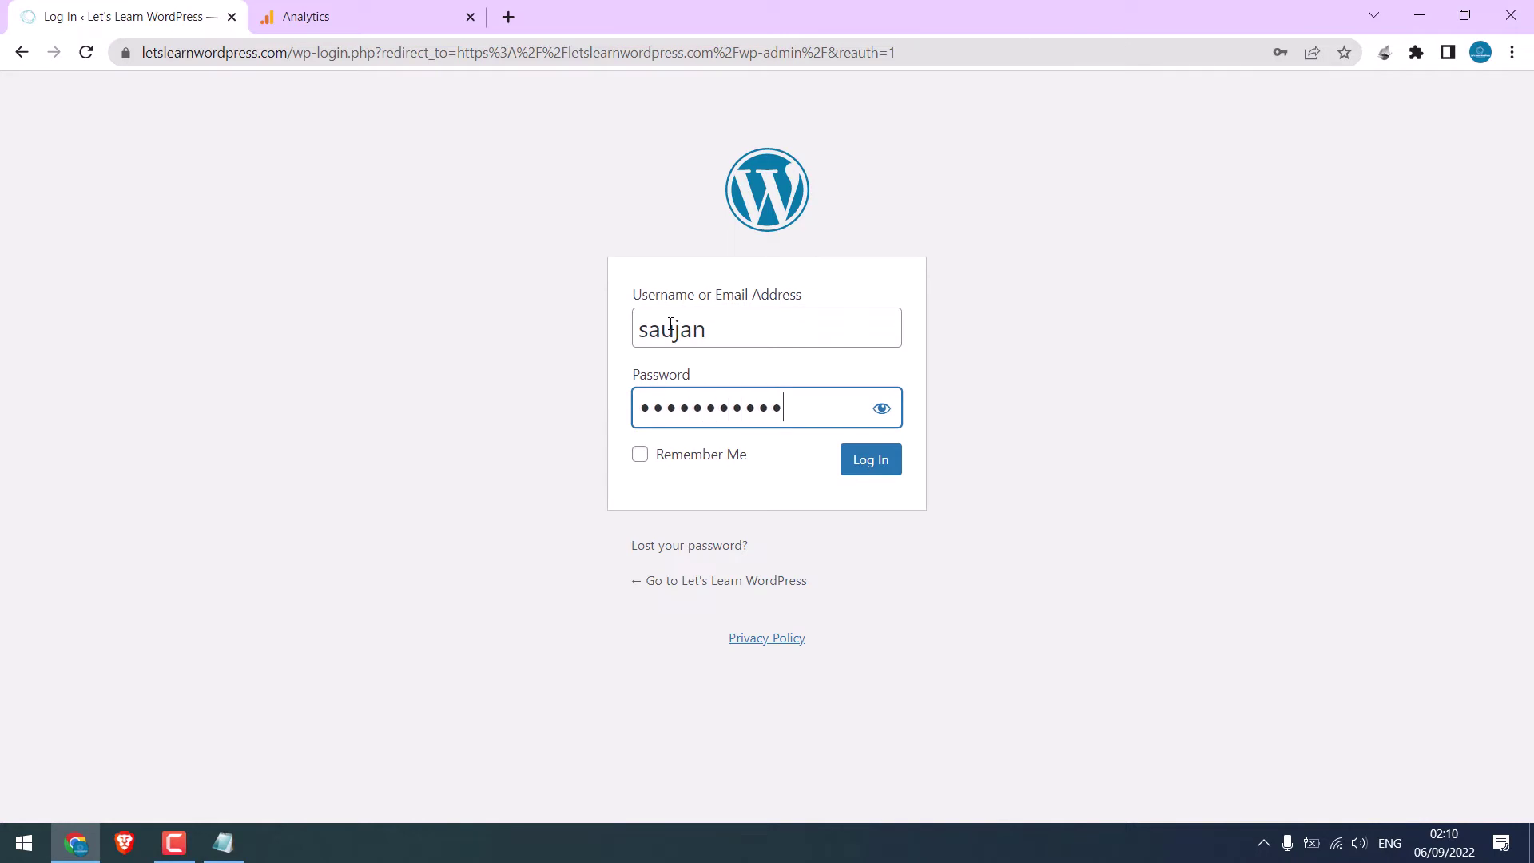
pyautogui.press('Return')
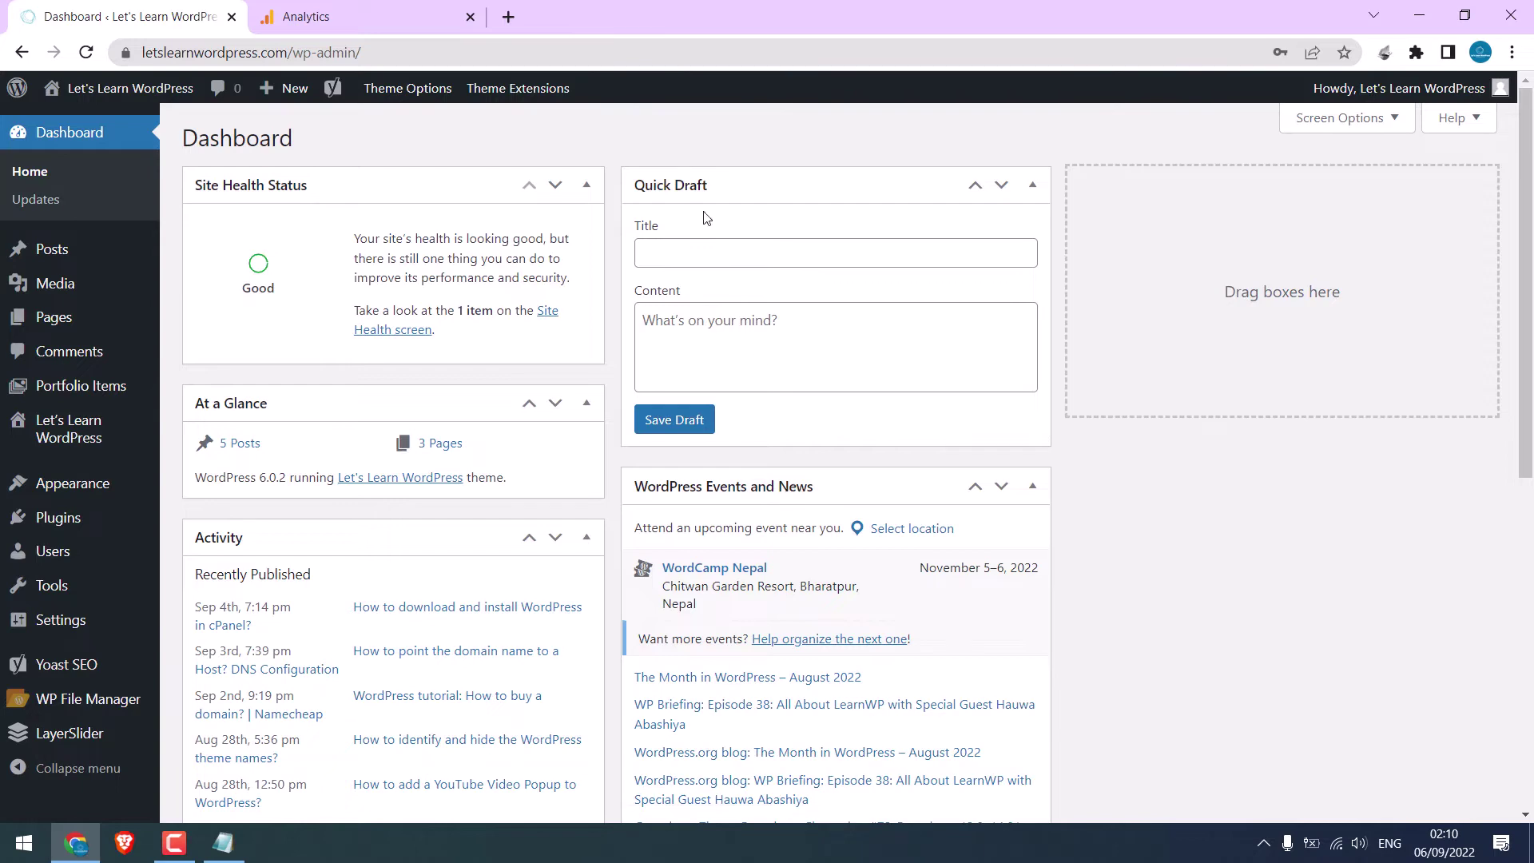
pyautogui.click(91, 434)
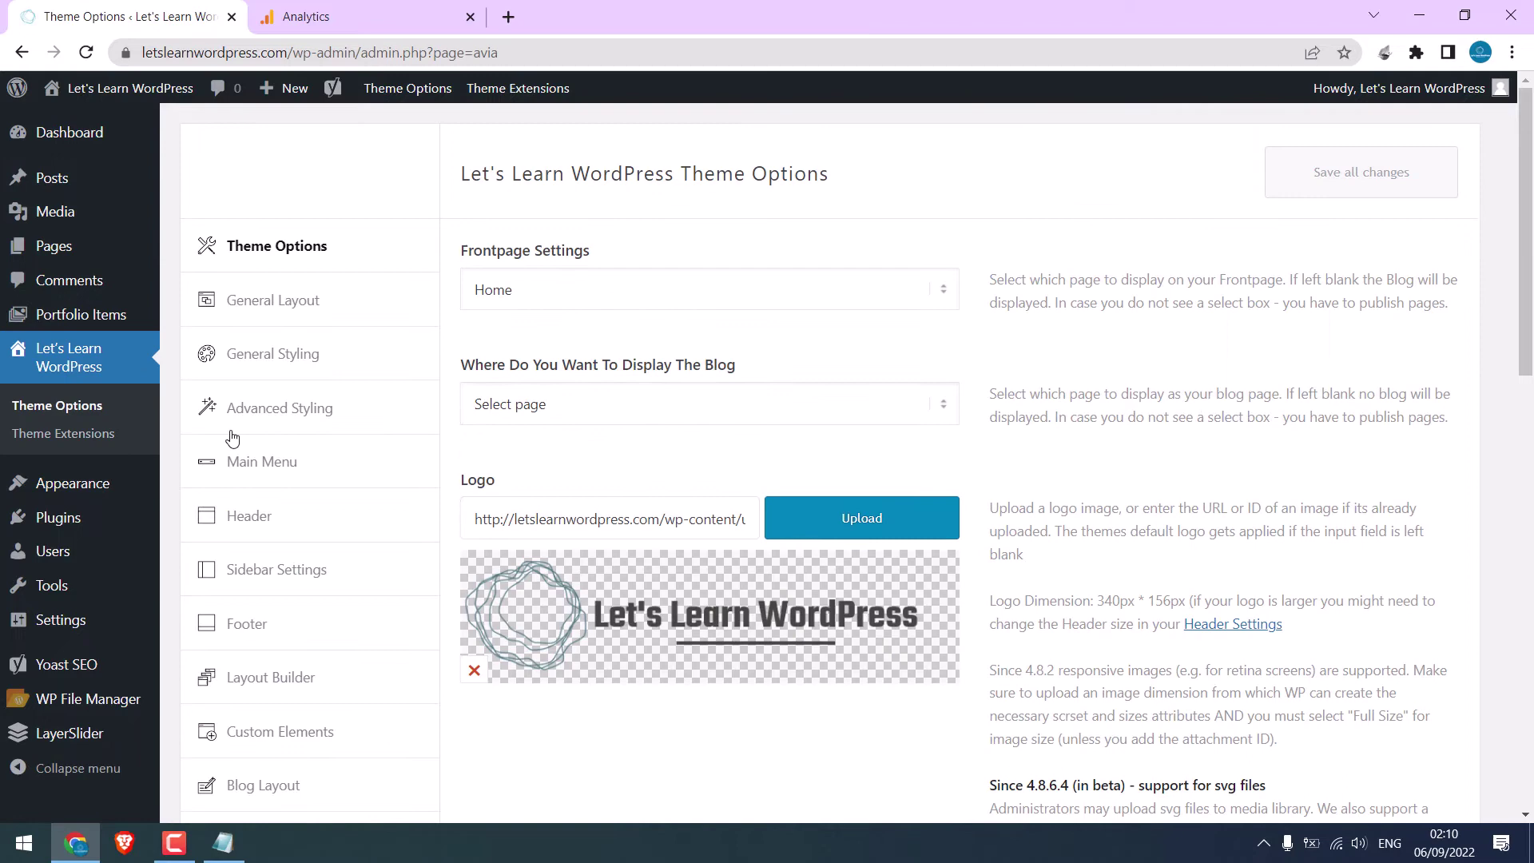
pyautogui.scroll(-5, 612, 643)
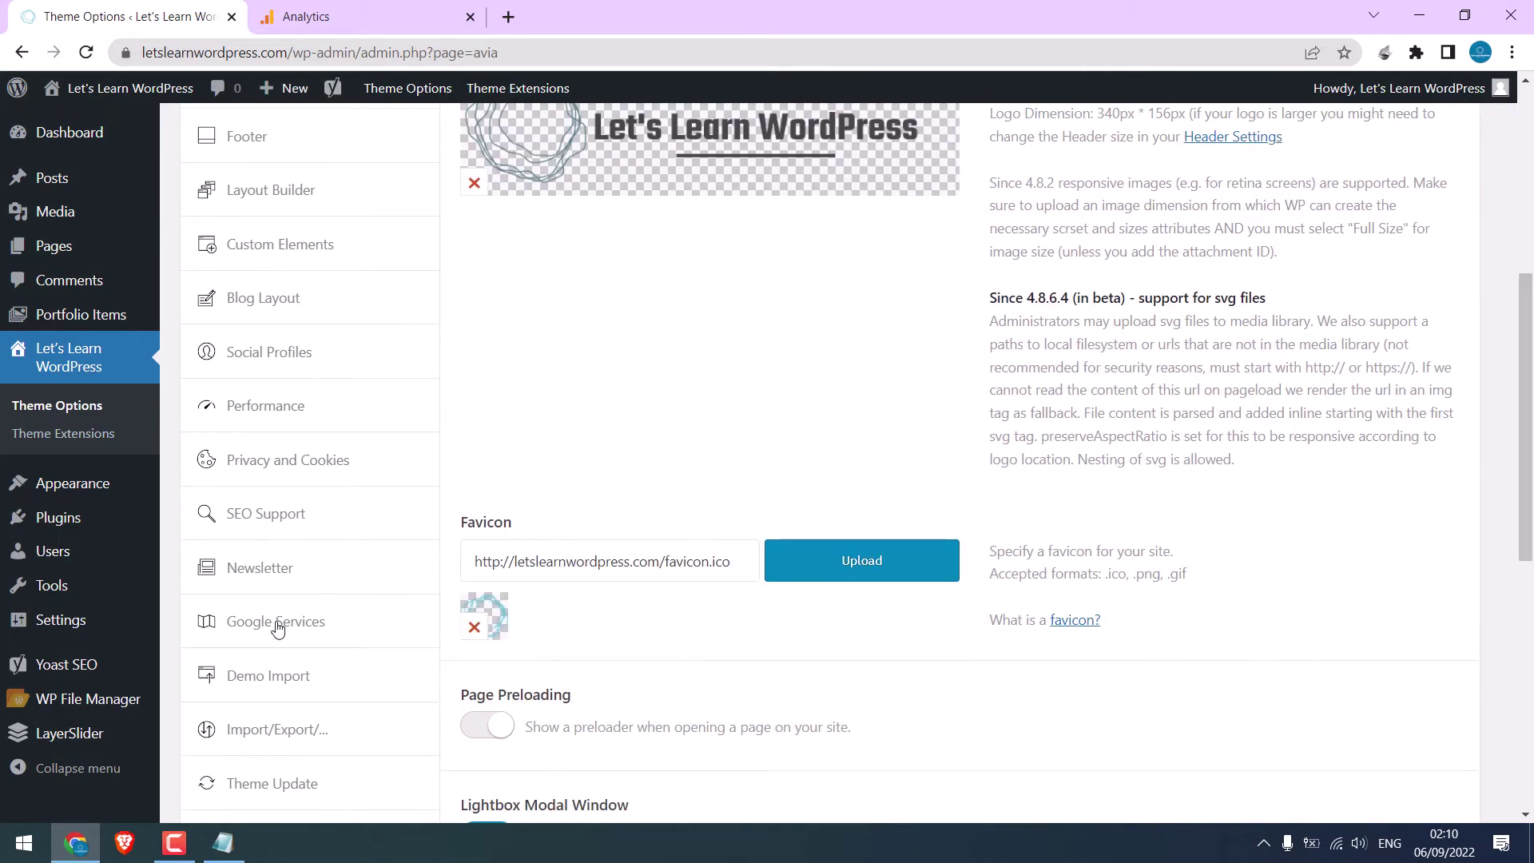
pyautogui.click(304, 629)
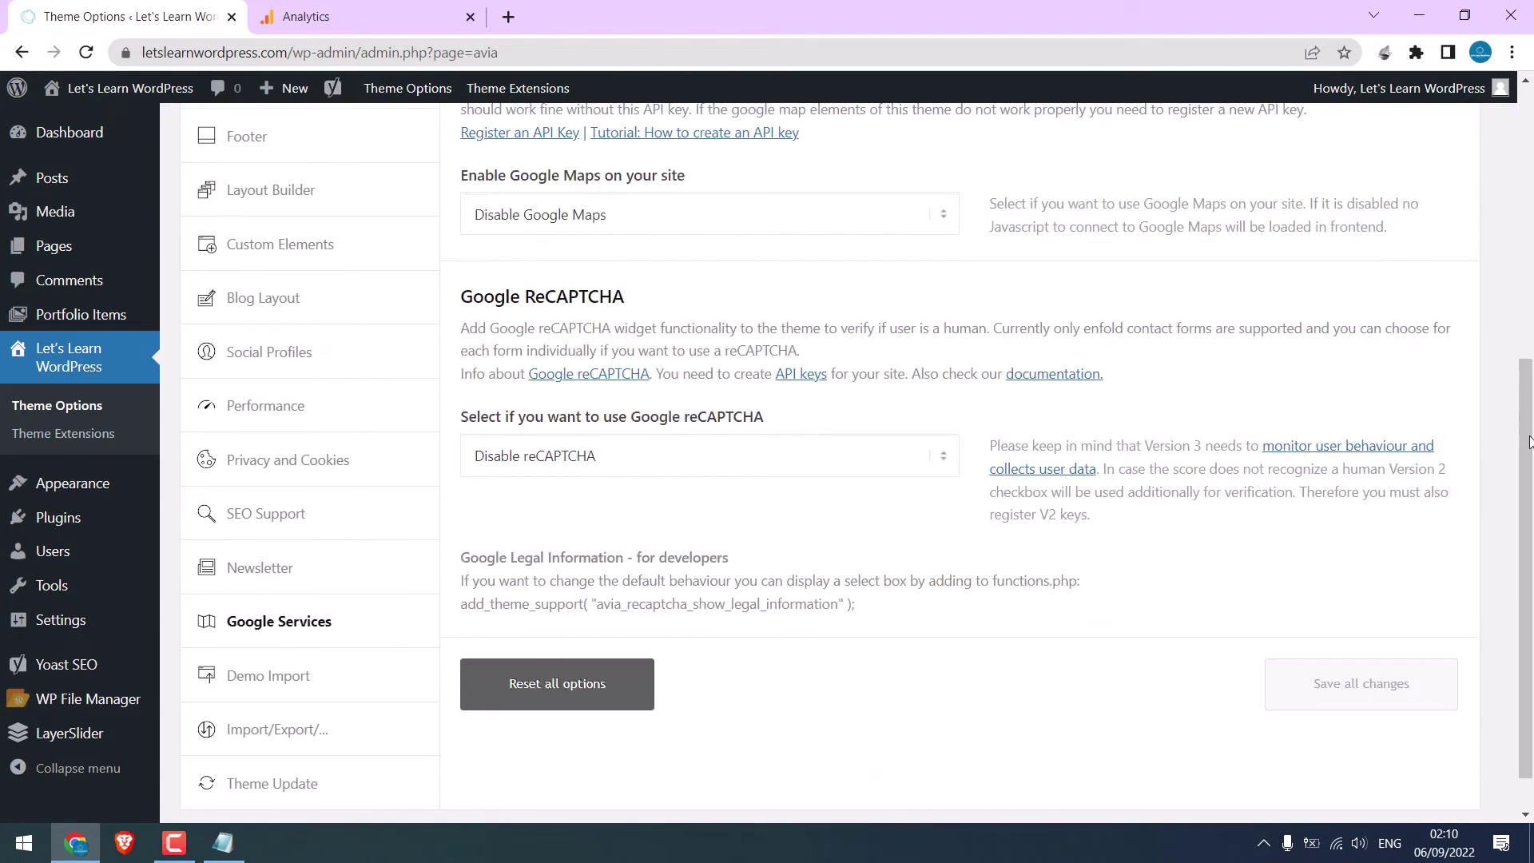
pyautogui.moveTo(1528, 442); pyautogui.dragTo(1528, 194)
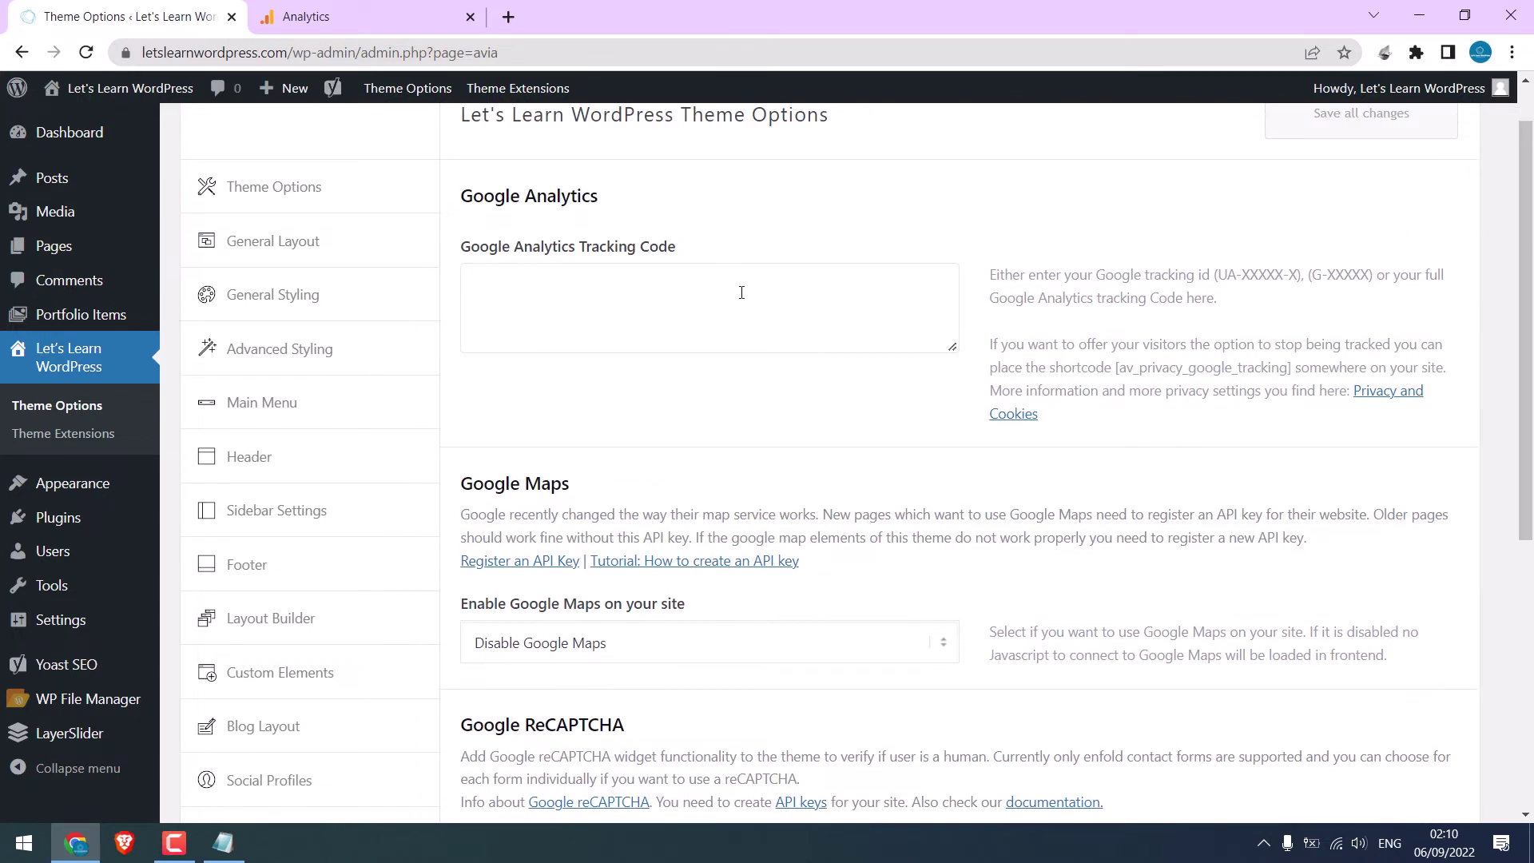
pyautogui.click(565, 292)
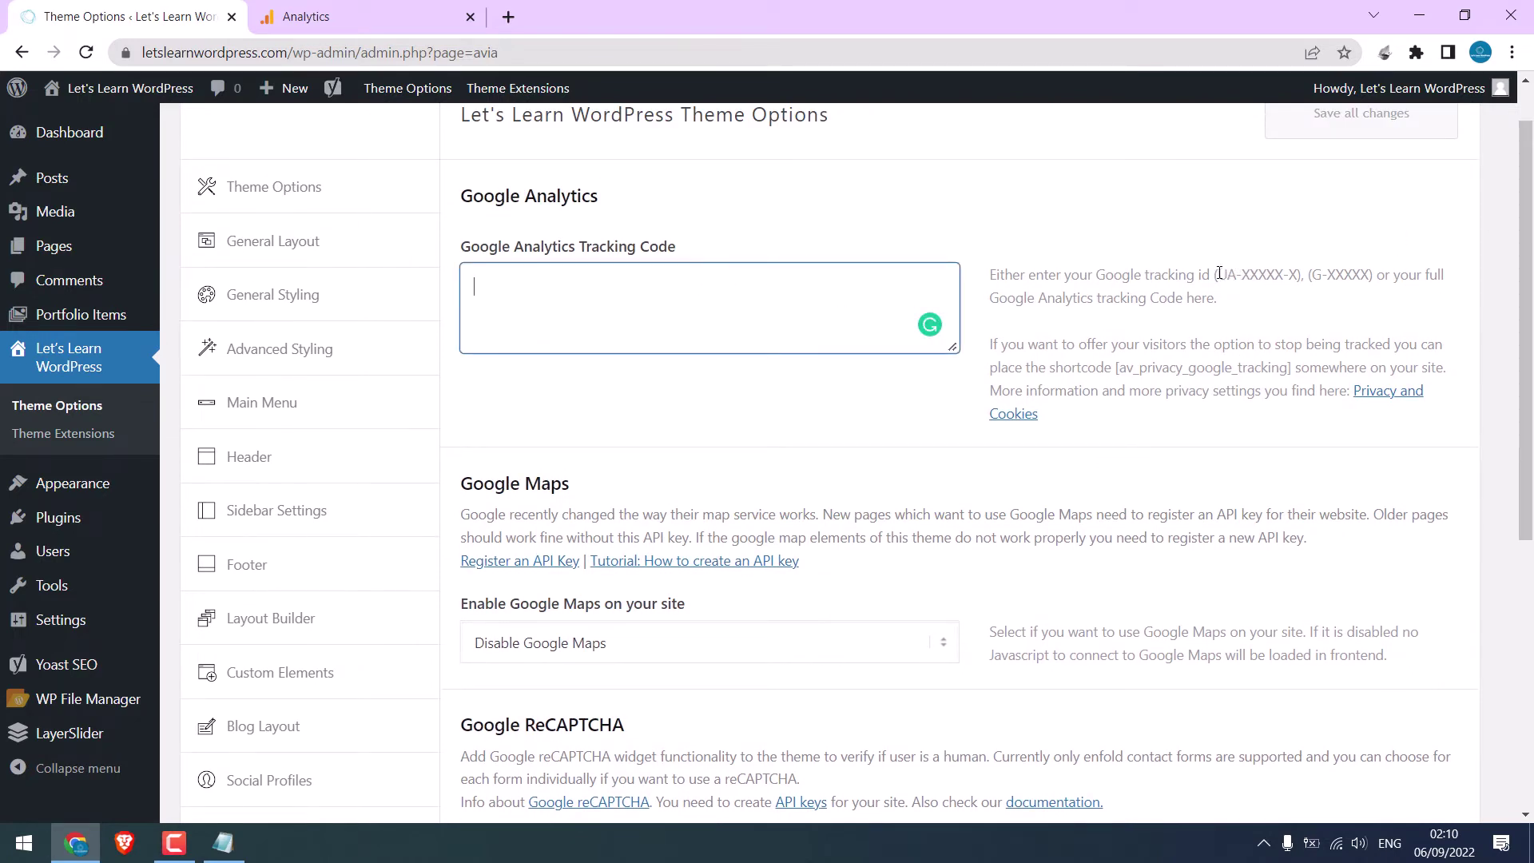
pyautogui.moveTo(1219, 274); pyautogui.dragTo(1386, 277)
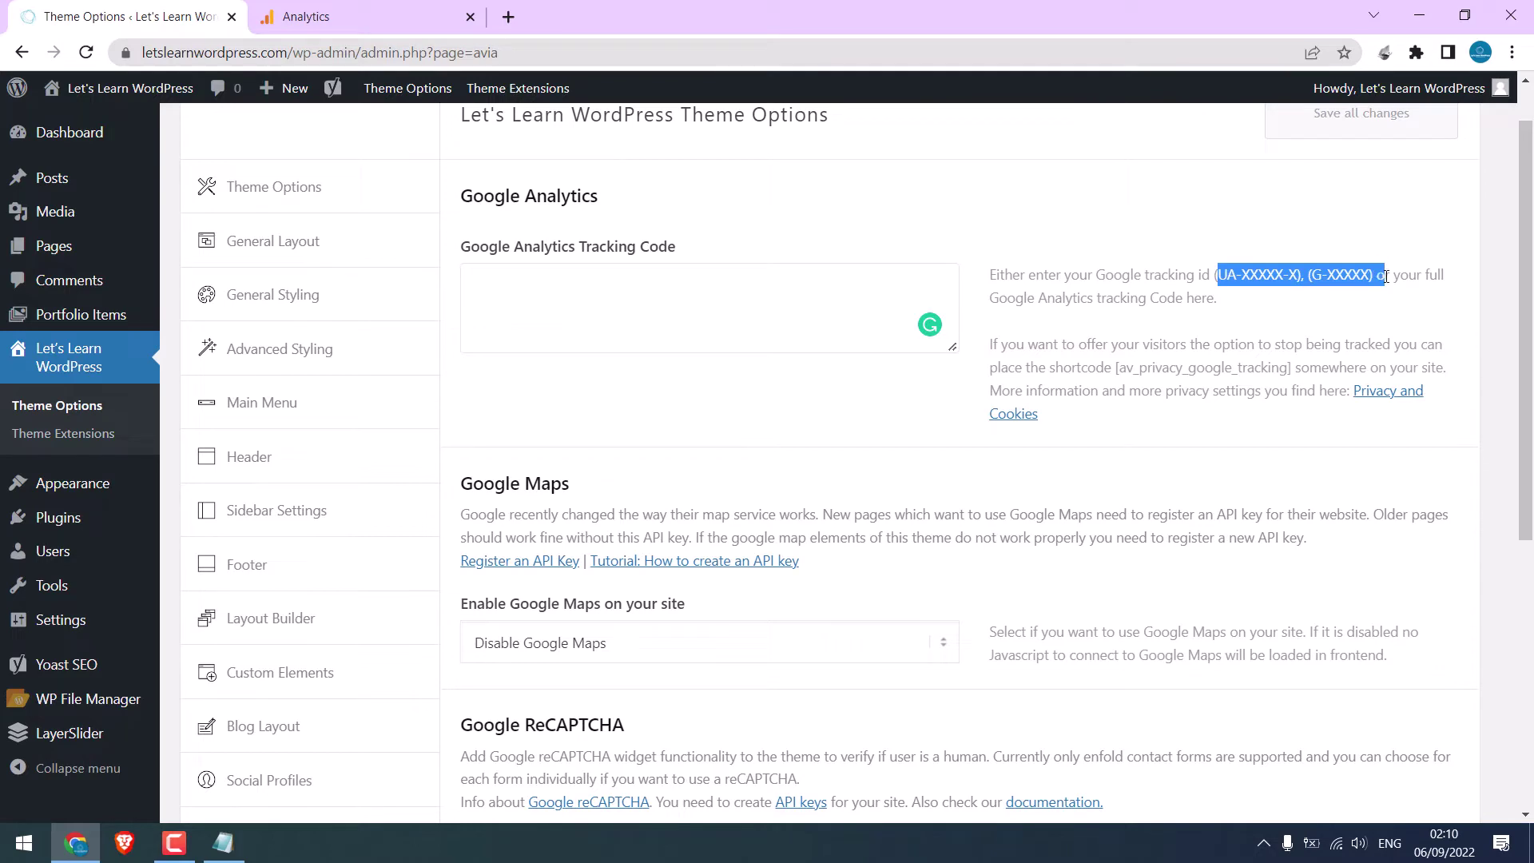
pyautogui.click(322, 27)
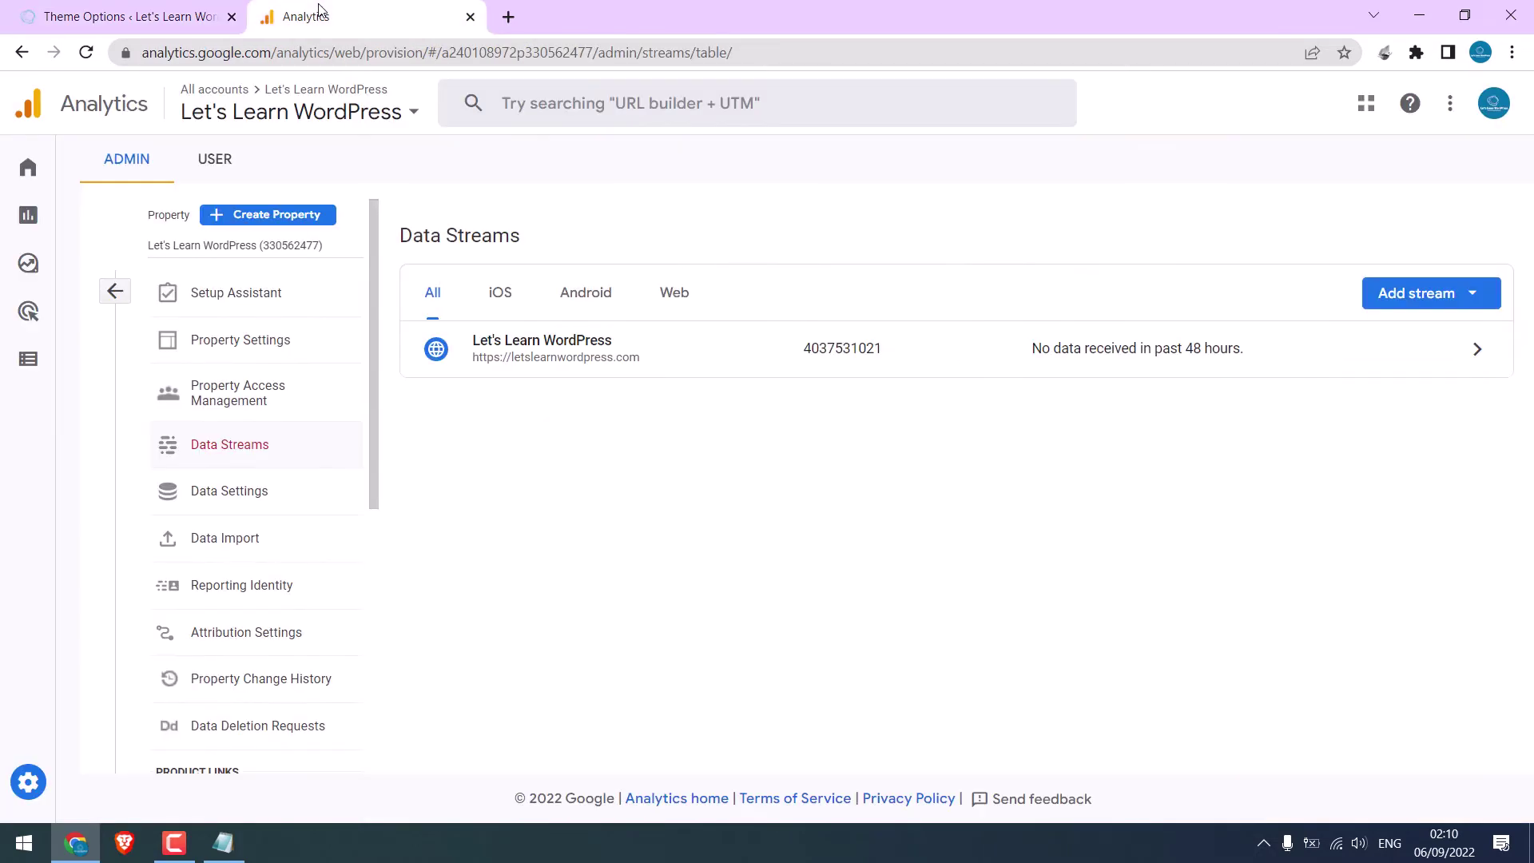
pyautogui.click(1477, 350)
pyautogui.moveTo(1172, 375); pyautogui.dragTo(1316, 370)
pyautogui.rightClick(1310, 363)
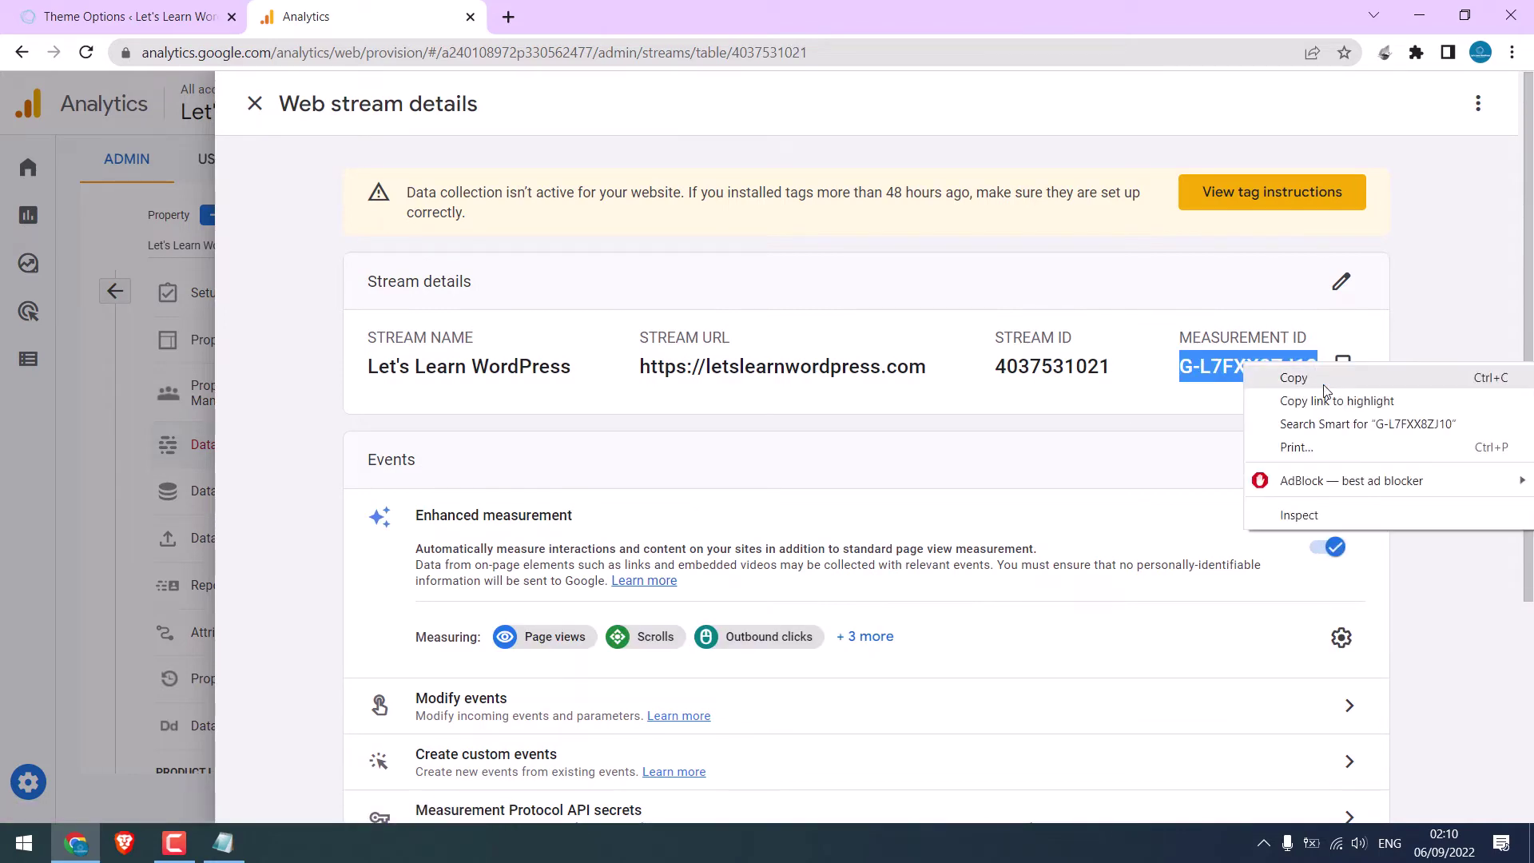
pyautogui.click(1326, 382)
pyautogui.click(172, 14)
pyautogui.click(541, 290)
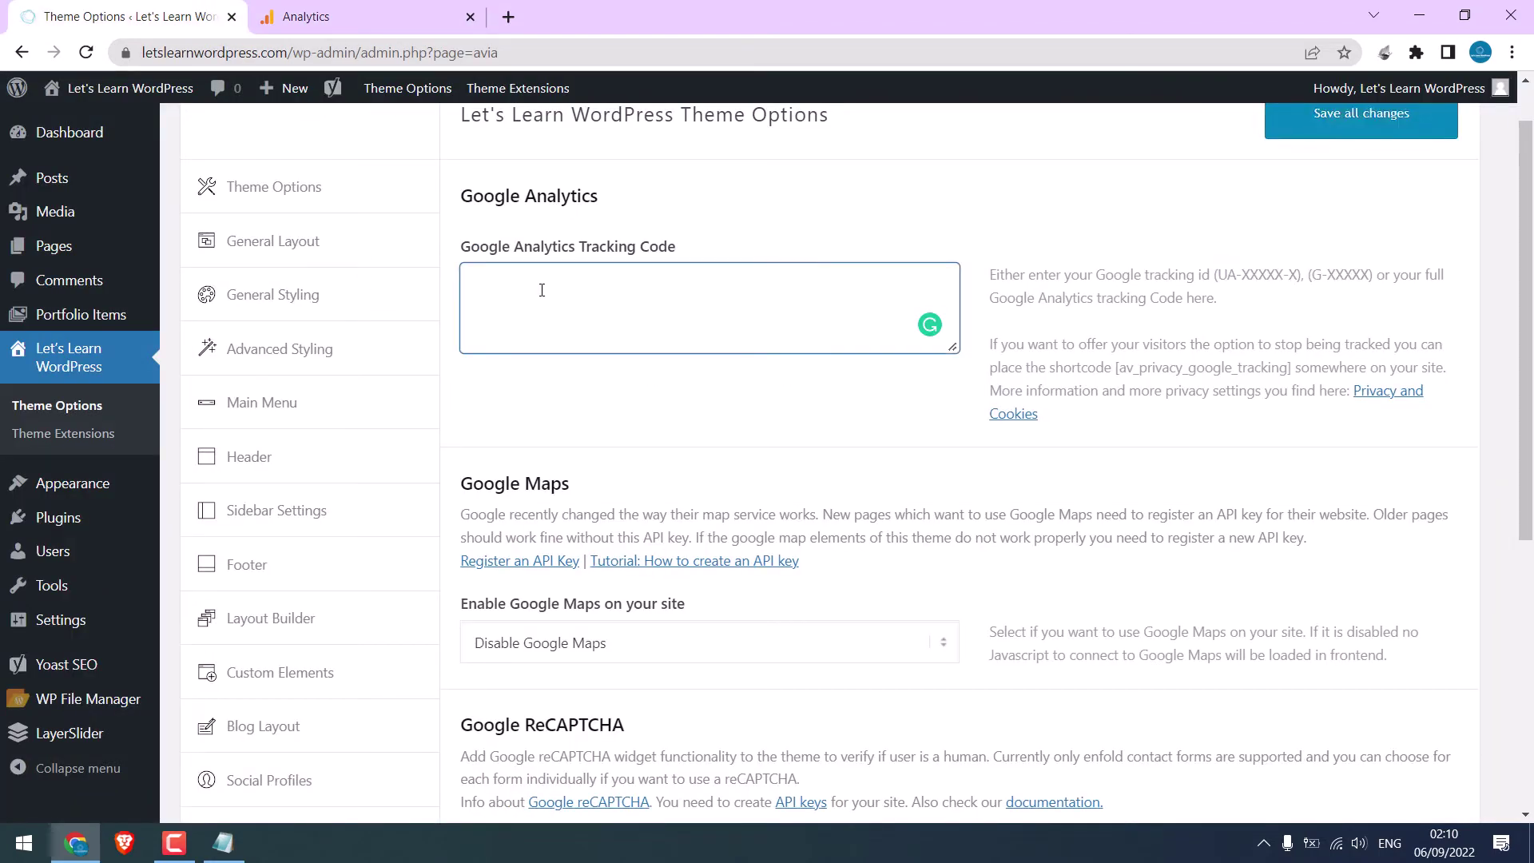
pyautogui.hotkey('ctrl', 'v')
pyautogui.moveTo(636, 302); pyautogui.dragTo(467, 287)
pyautogui.press('BackSpace')
pyautogui.click(86, 52)
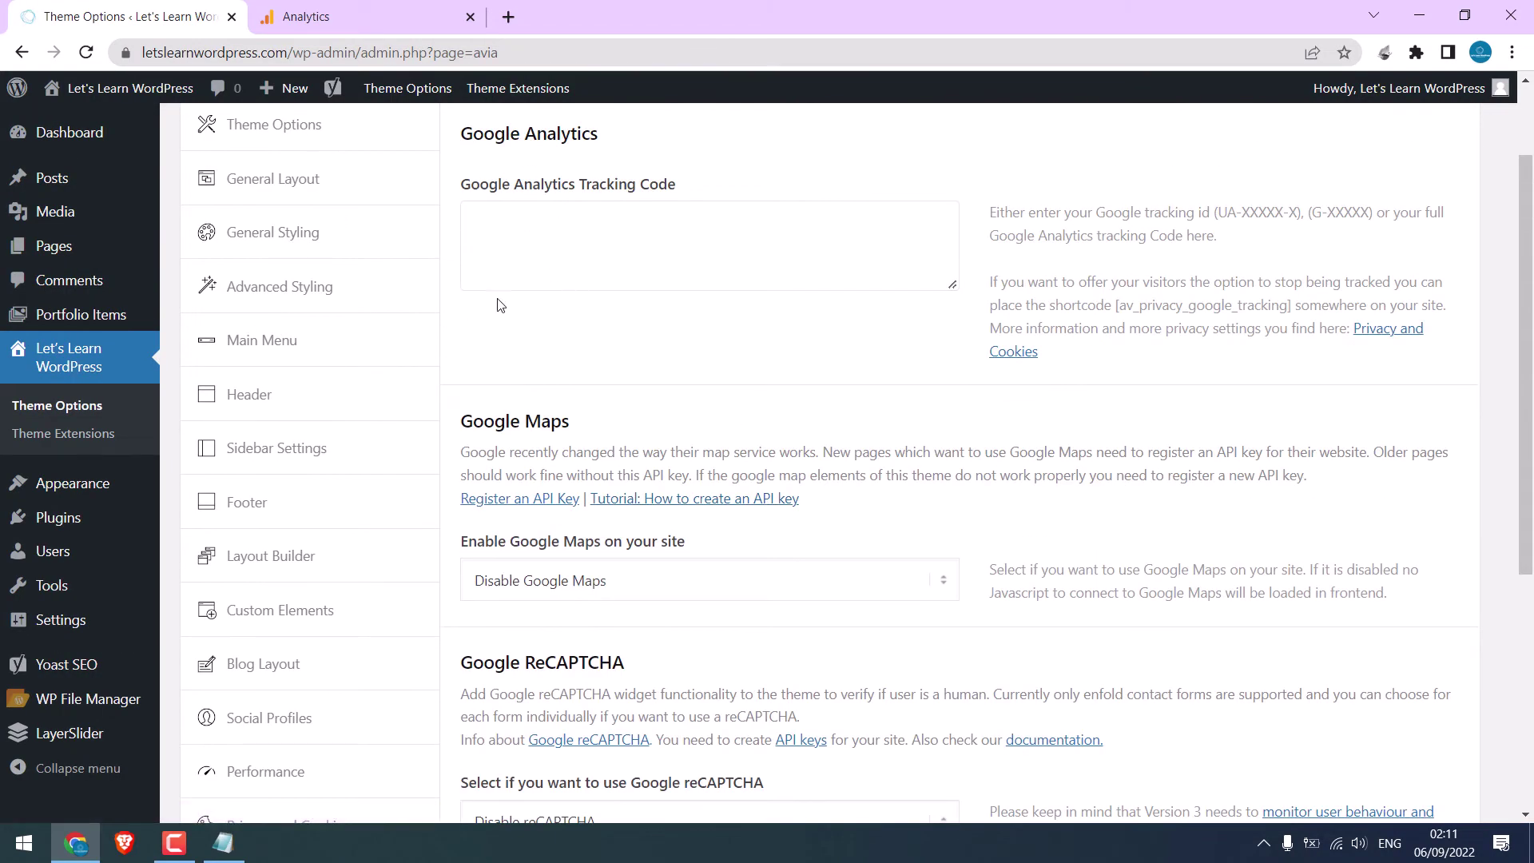
# Open functions.php in the Theme File Editor and place the cursor on its blank last line
pyautogui.click(112, 134)
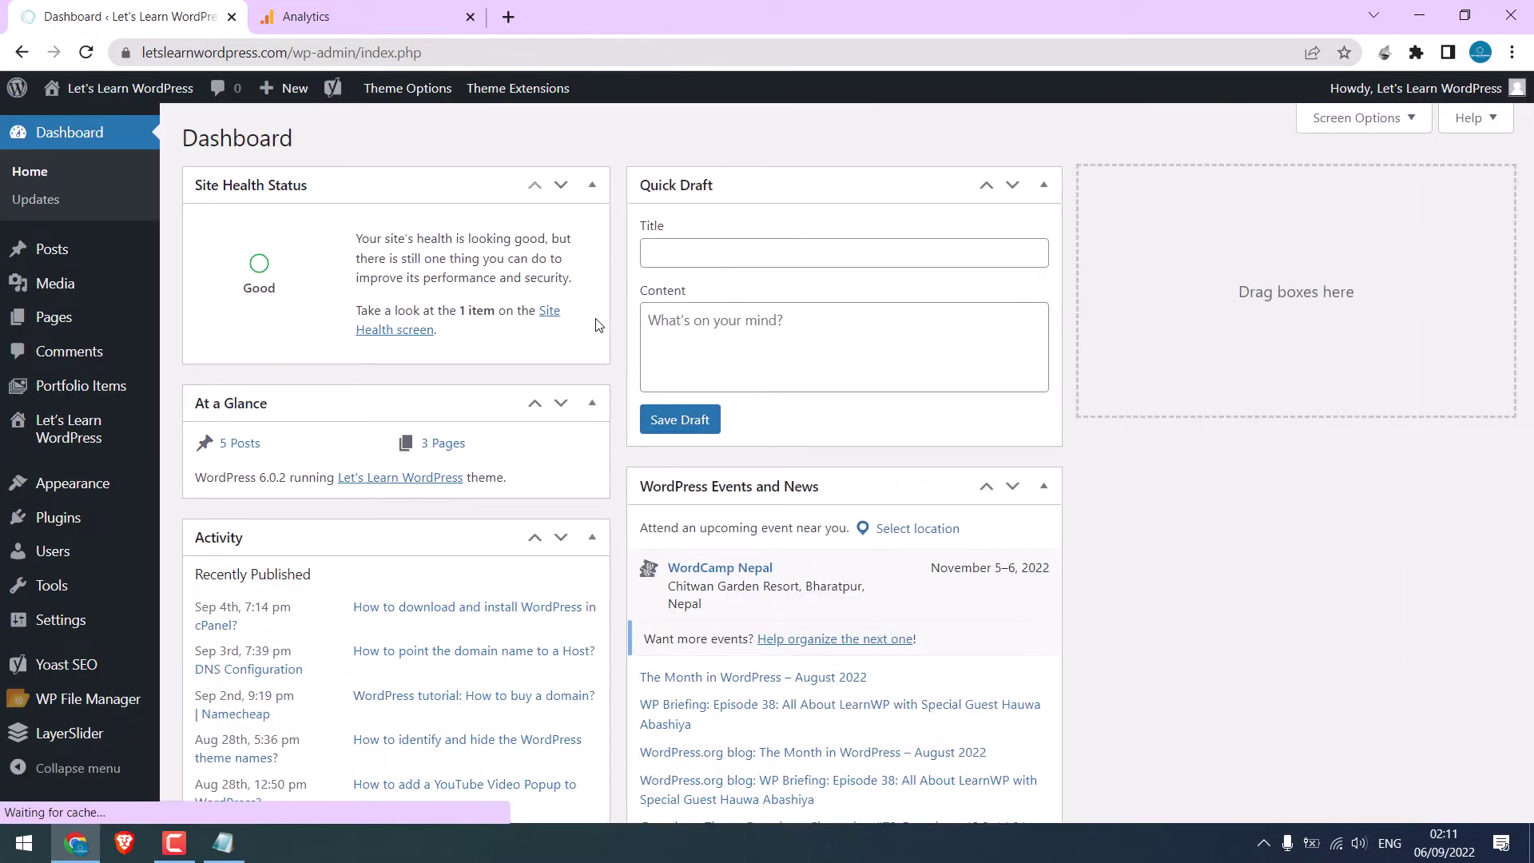
pyautogui.moveTo(98, 483)
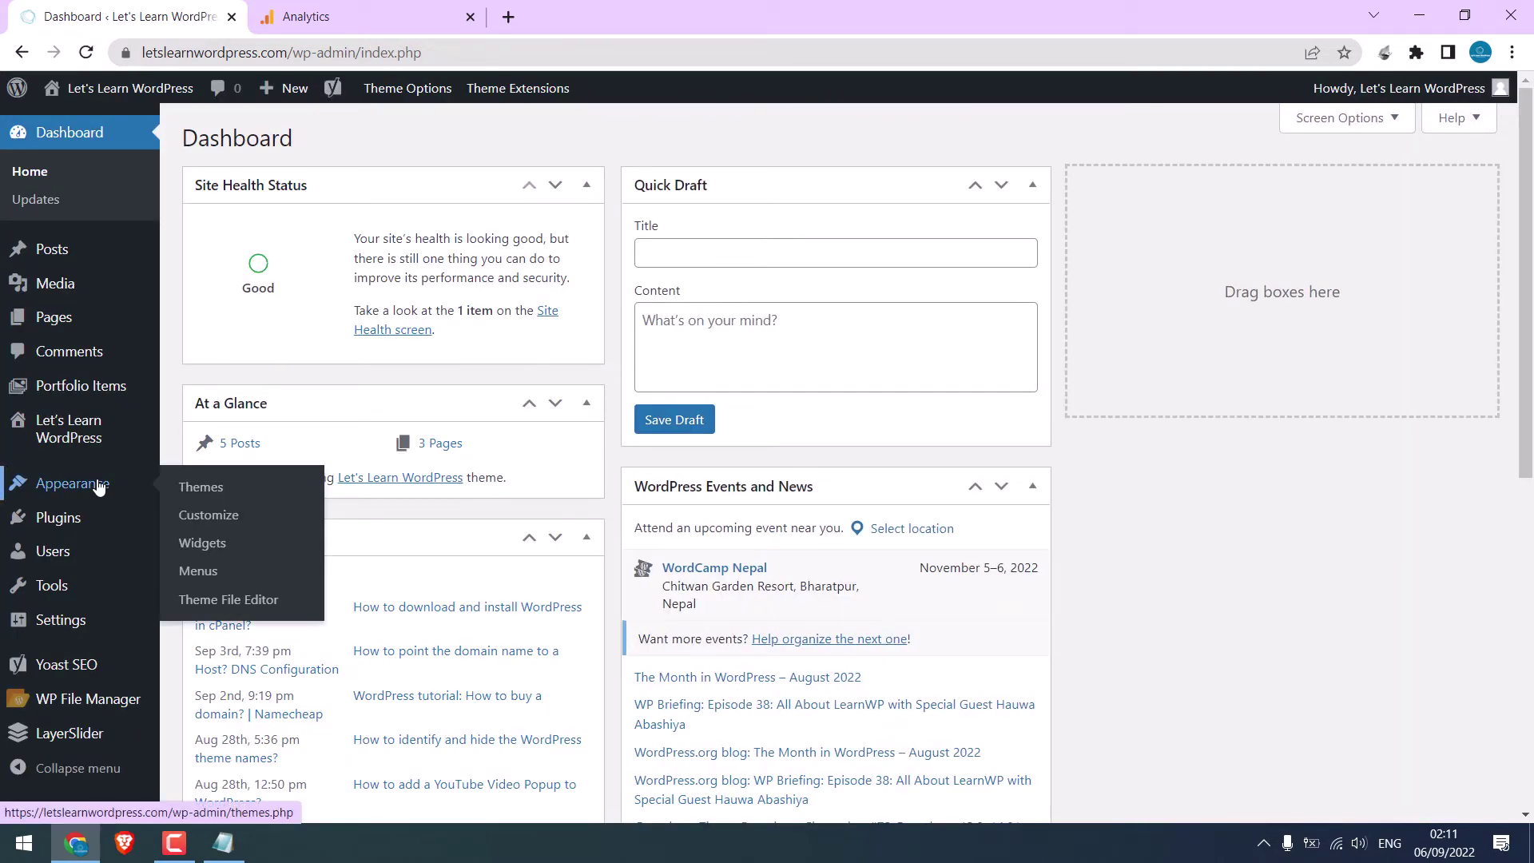
pyautogui.click(216, 601)
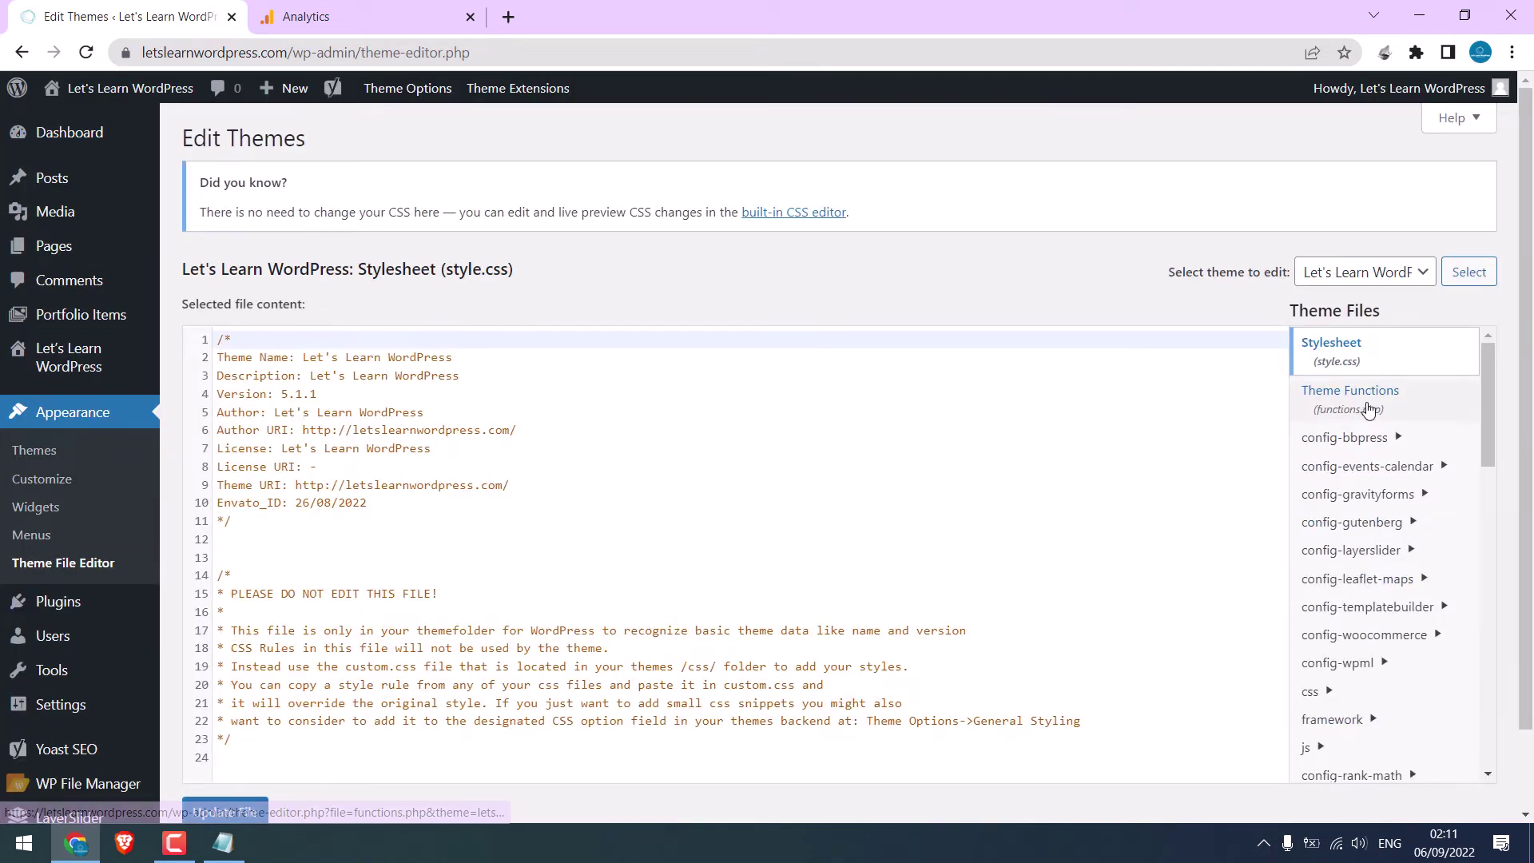
pyautogui.click(1348, 410)
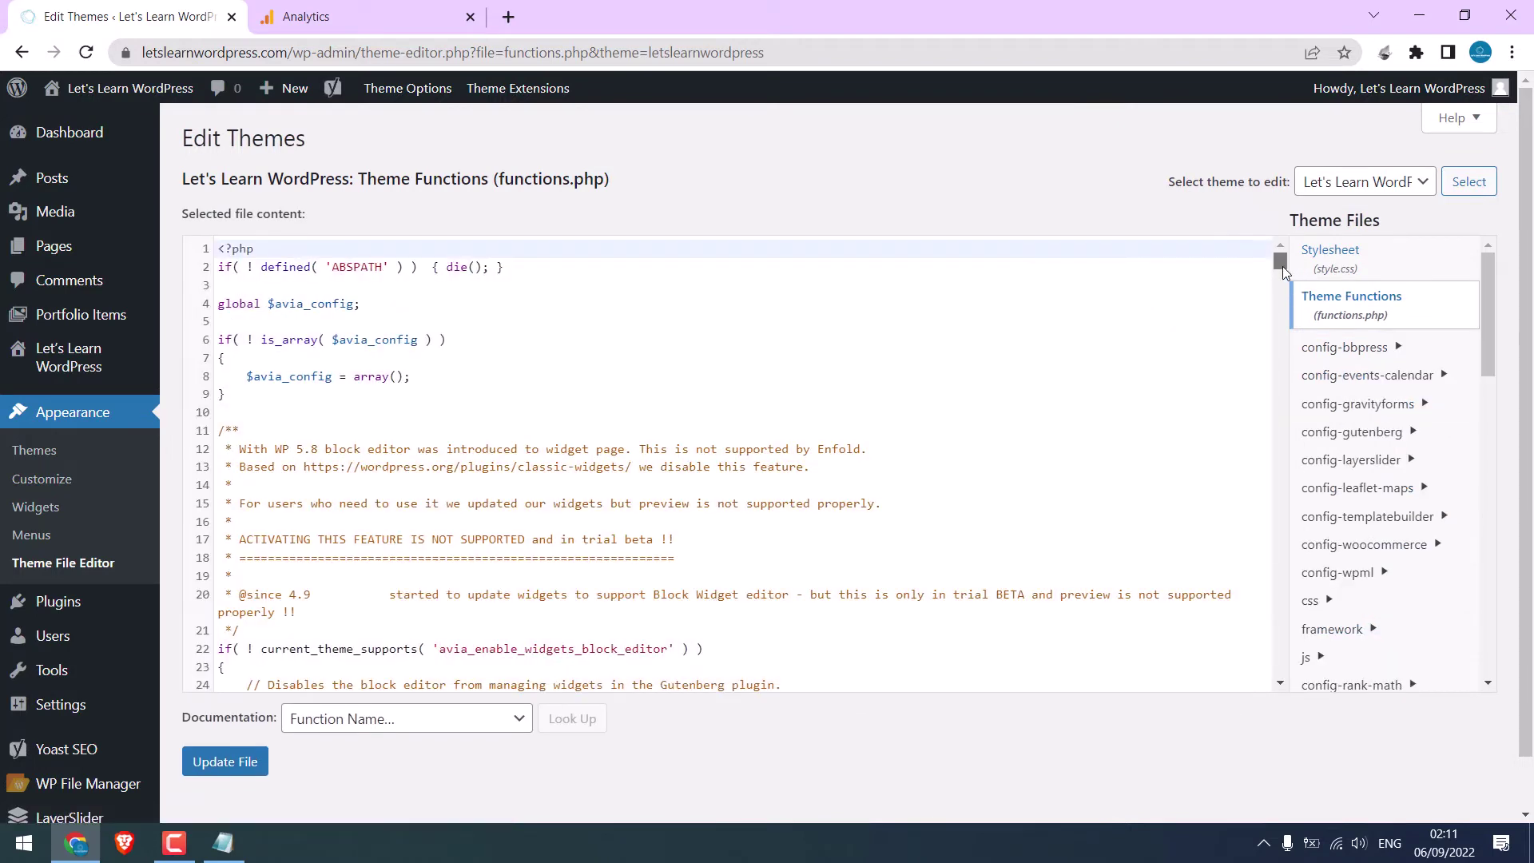
pyautogui.moveTo(1280, 264); pyautogui.dragTo(1273, 693)
pyautogui.click(390, 663)
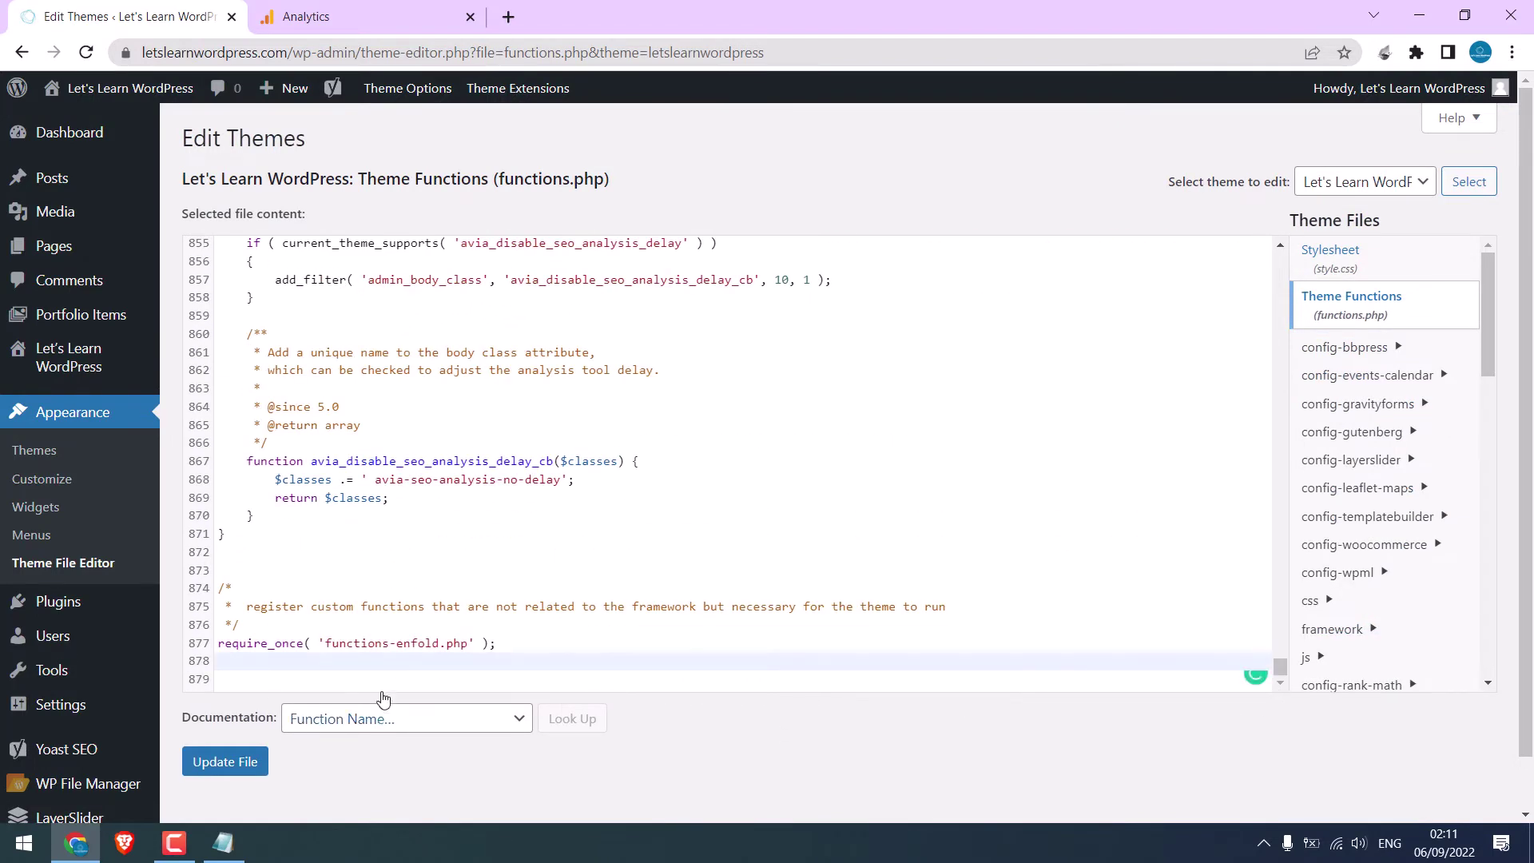
# Select the whole Google tag script in Notepad and return to the file editor
pyautogui.click(223, 843)
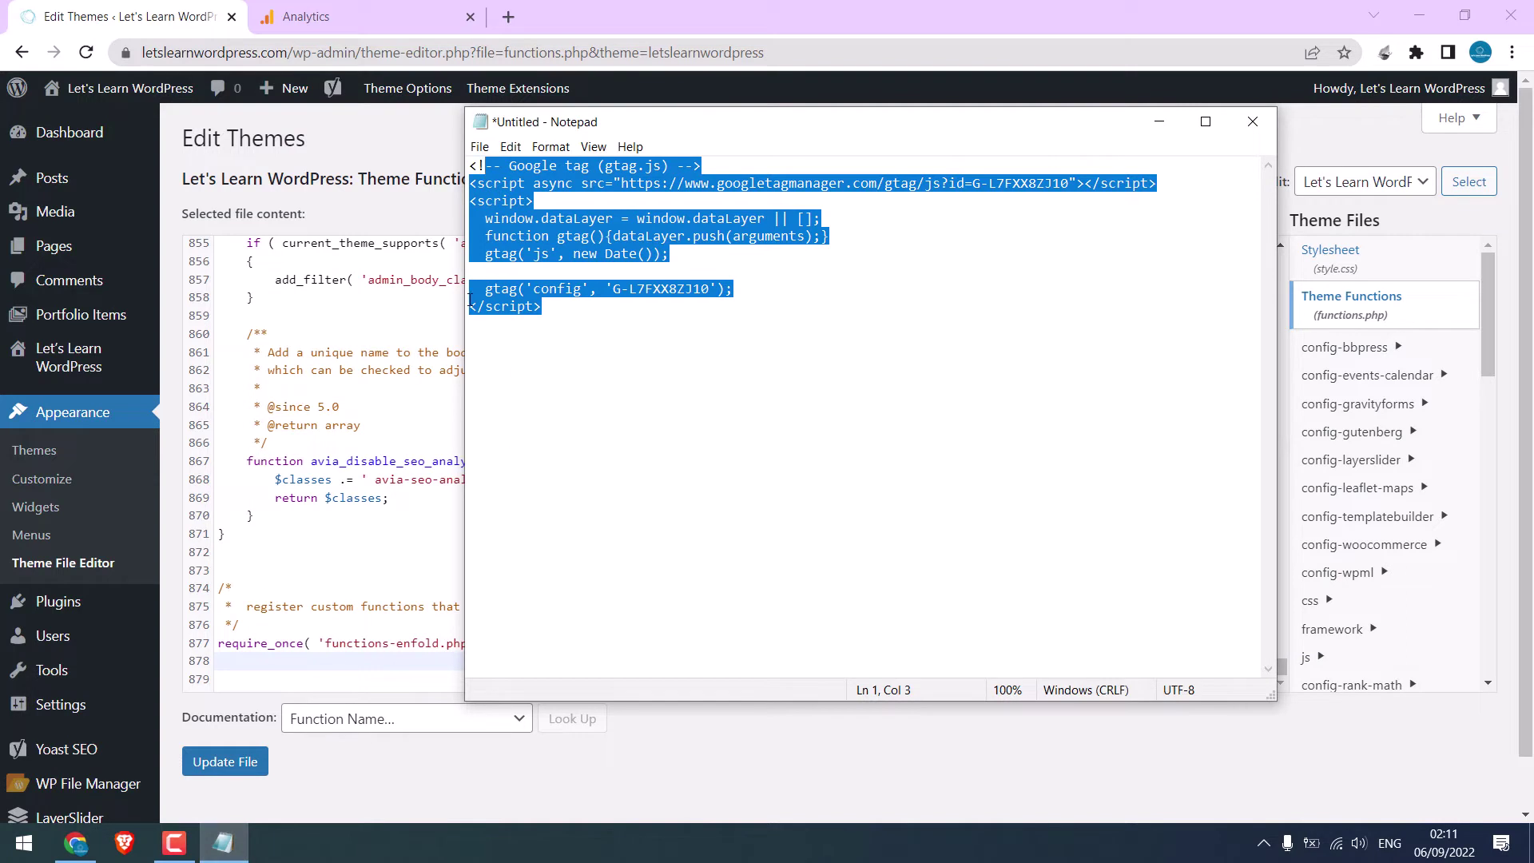
pyautogui.click(545, 307)
pyautogui.moveTo(546, 307); pyautogui.dragTo(472, 168)
pyautogui.click(269, 668)
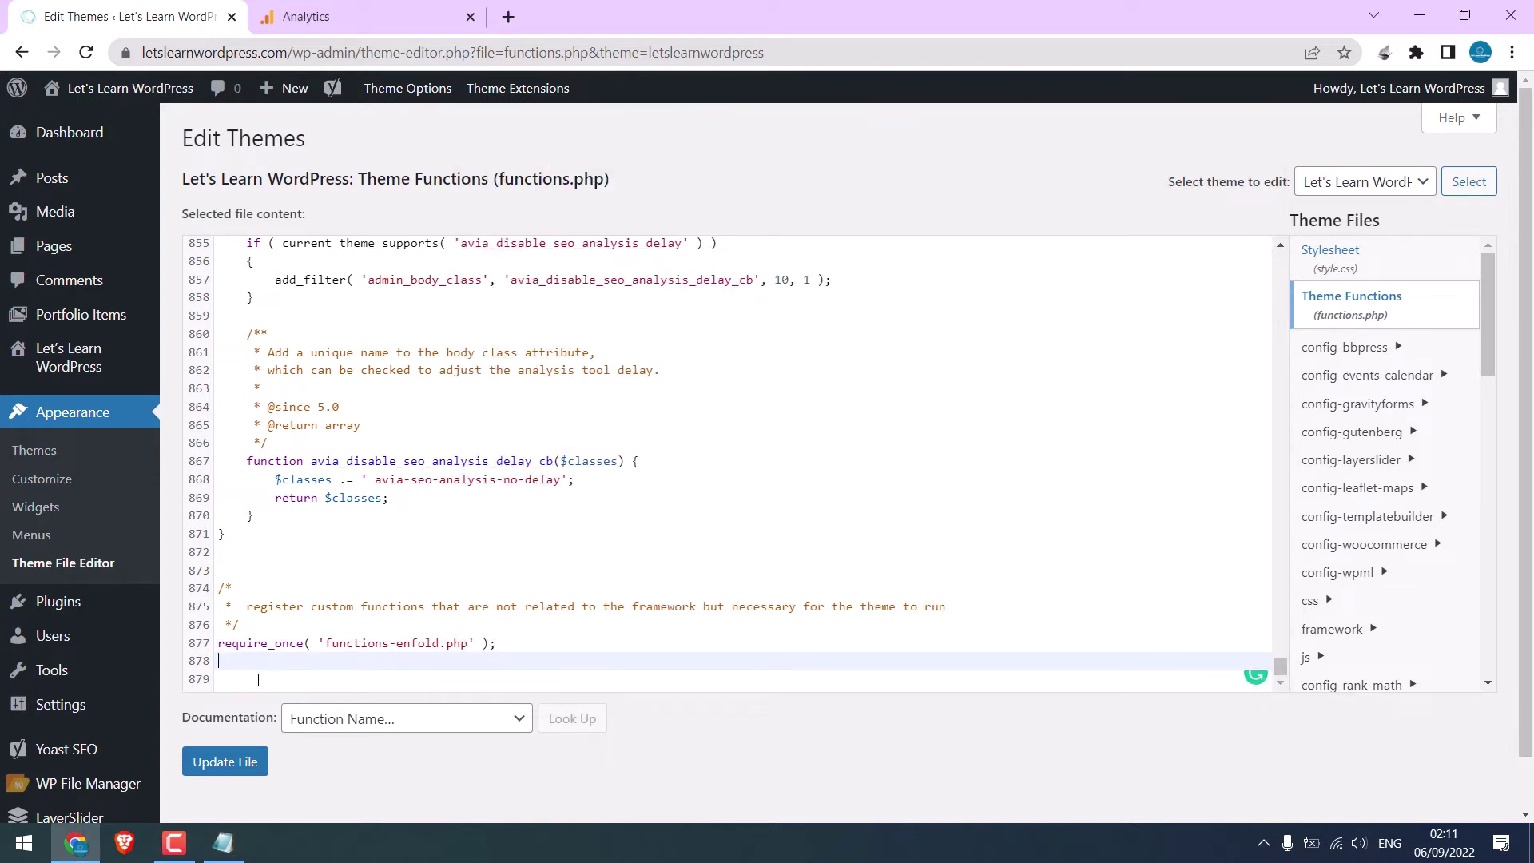
# Copy the Google tag script and paste it over the placeholder line in Code.txt
pyautogui.click(1421, 15)
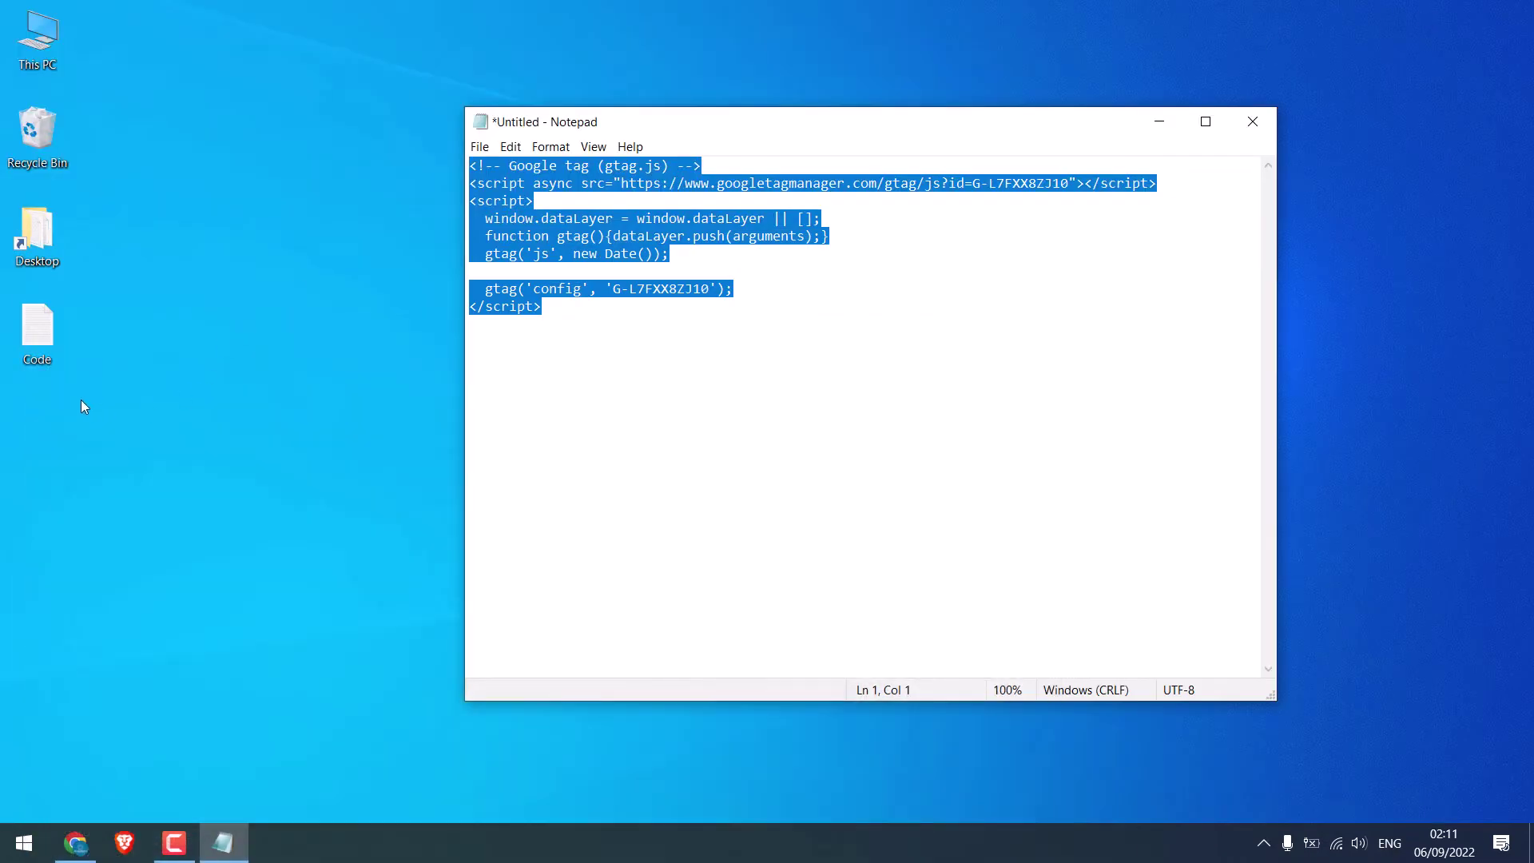
pyautogui.doubleClick(40, 334)
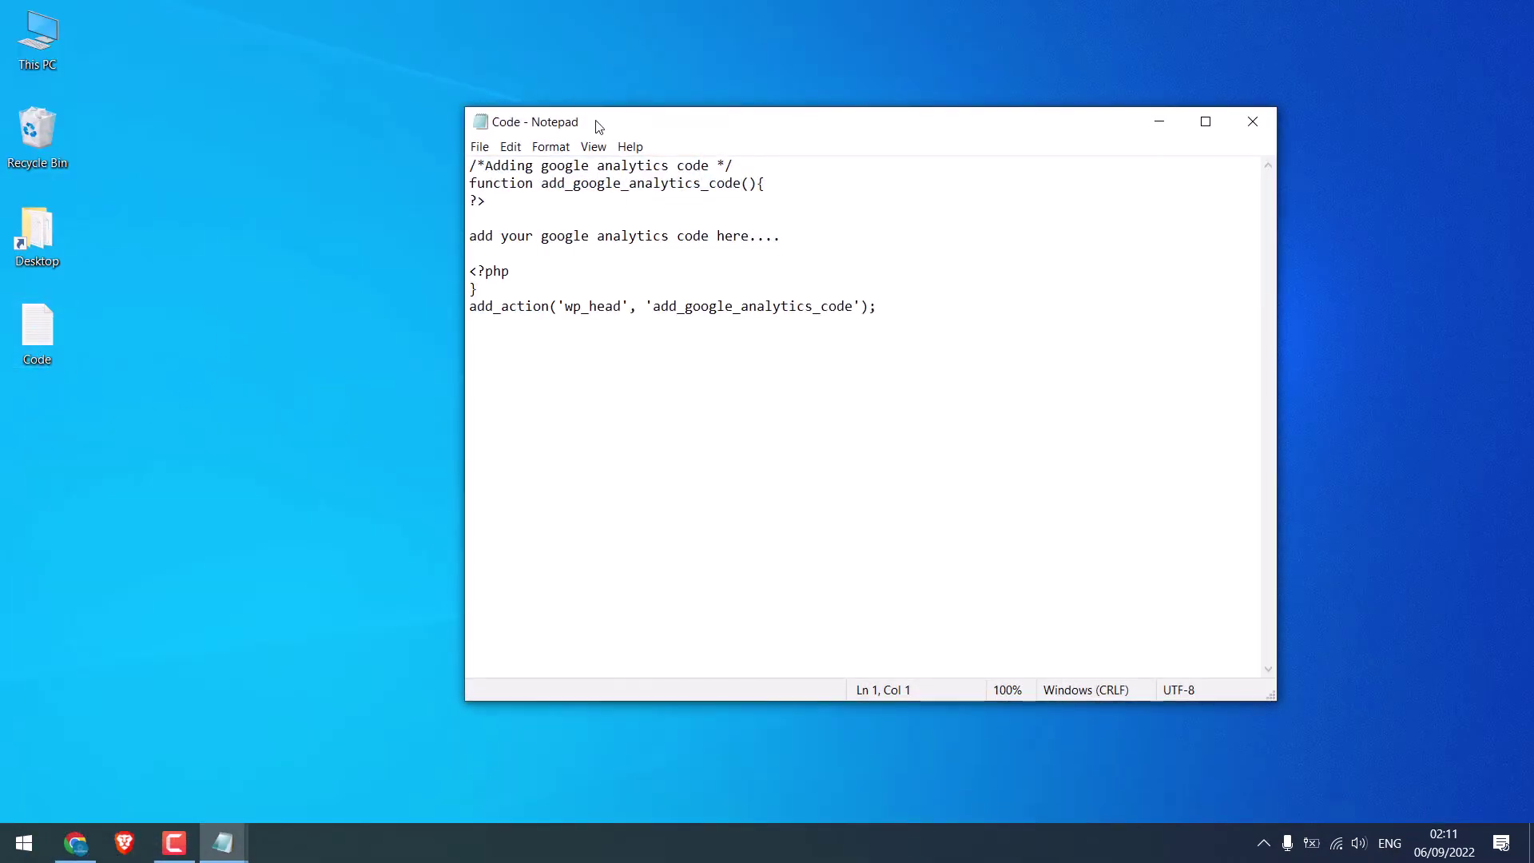
pyautogui.moveTo(610, 138); pyautogui.dragTo(965, 133)
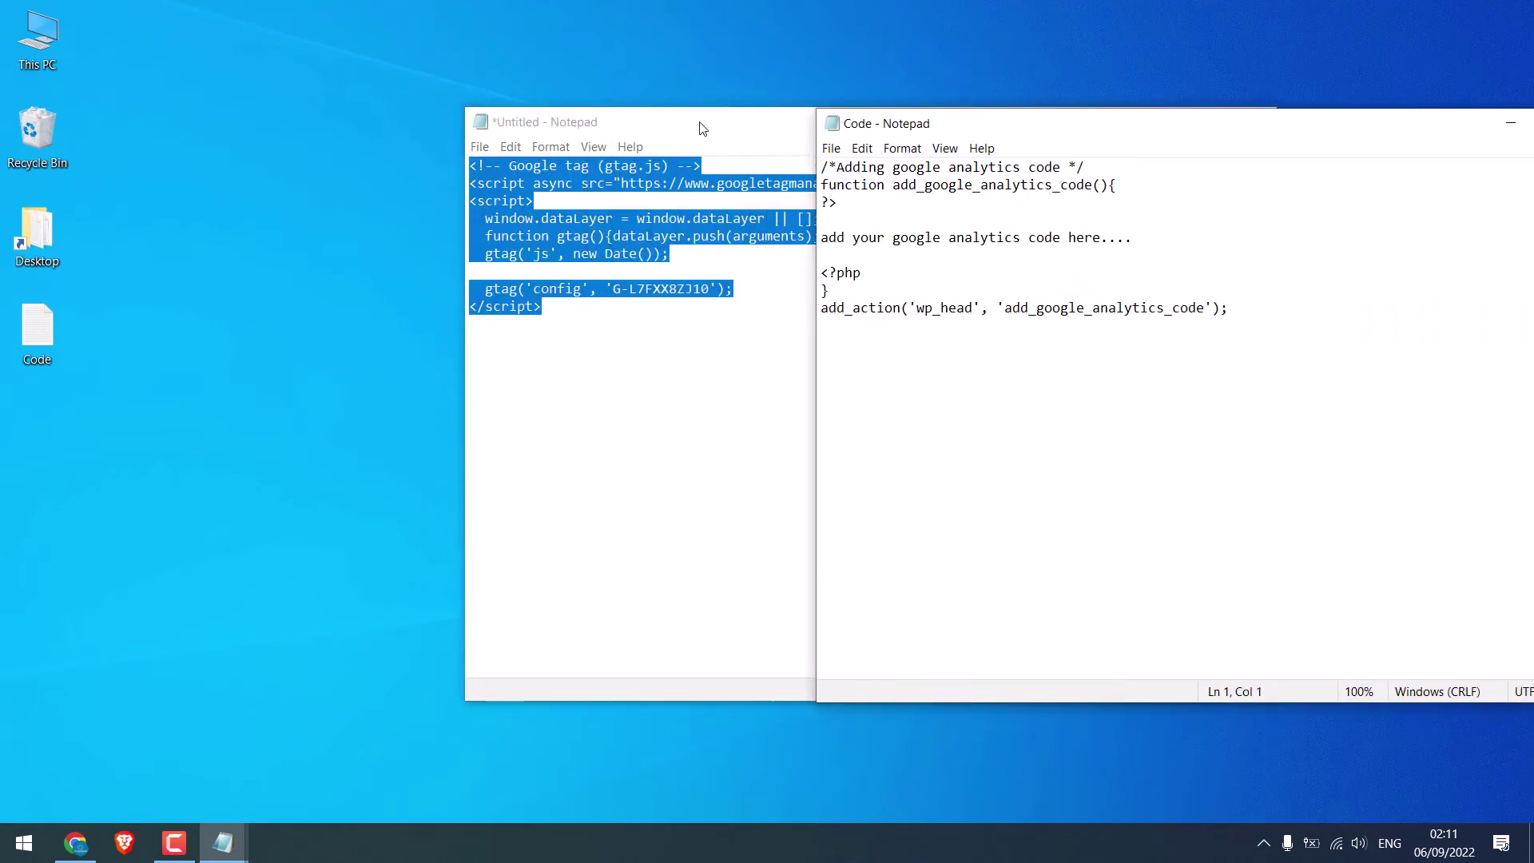
pyautogui.moveTo(701, 123); pyautogui.dragTo(366, 317)
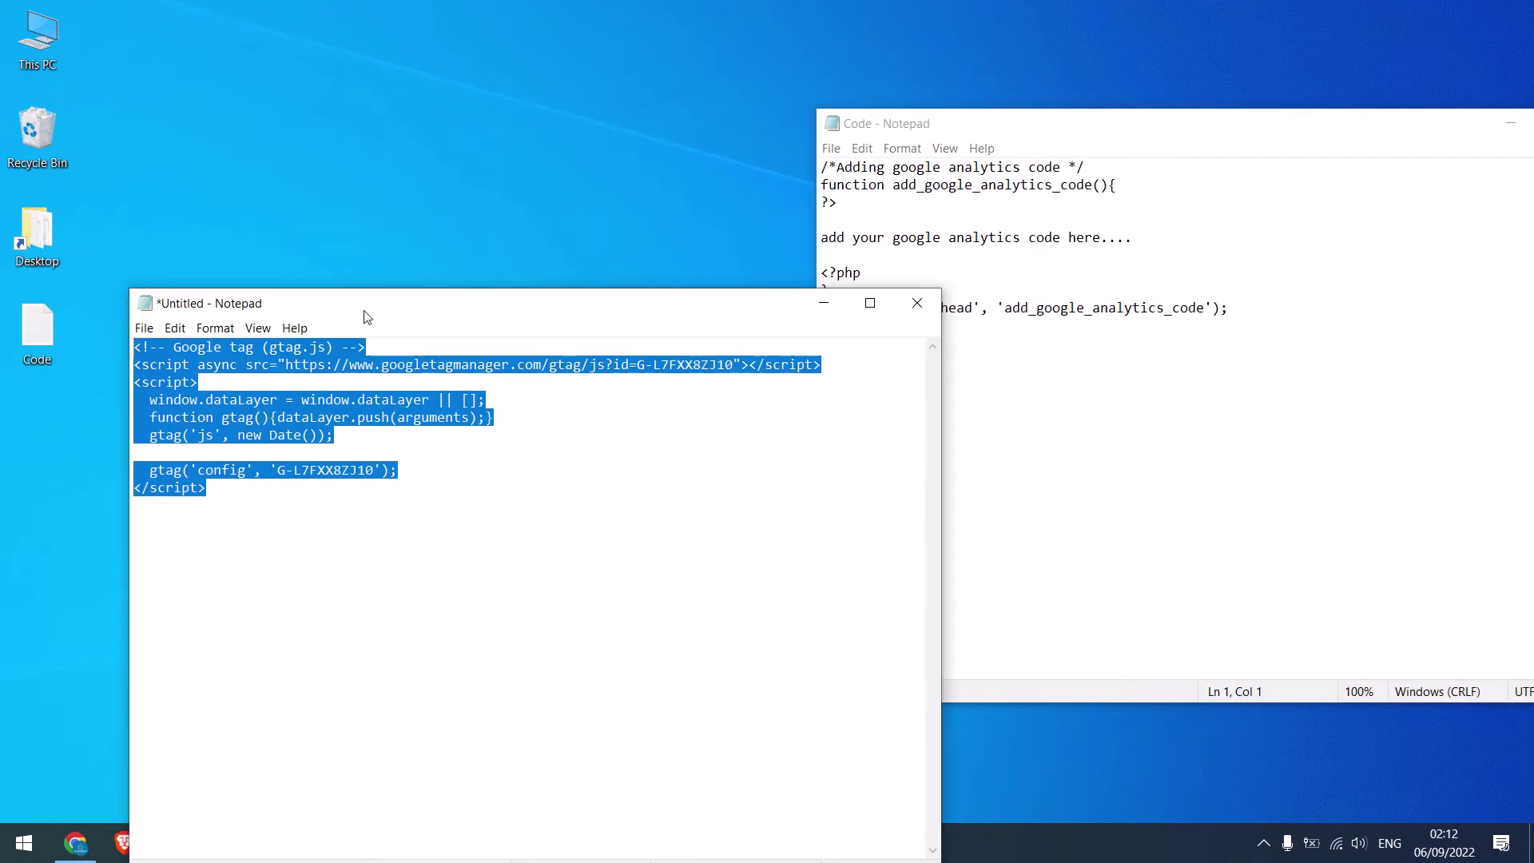
pyautogui.rightClick(206, 363)
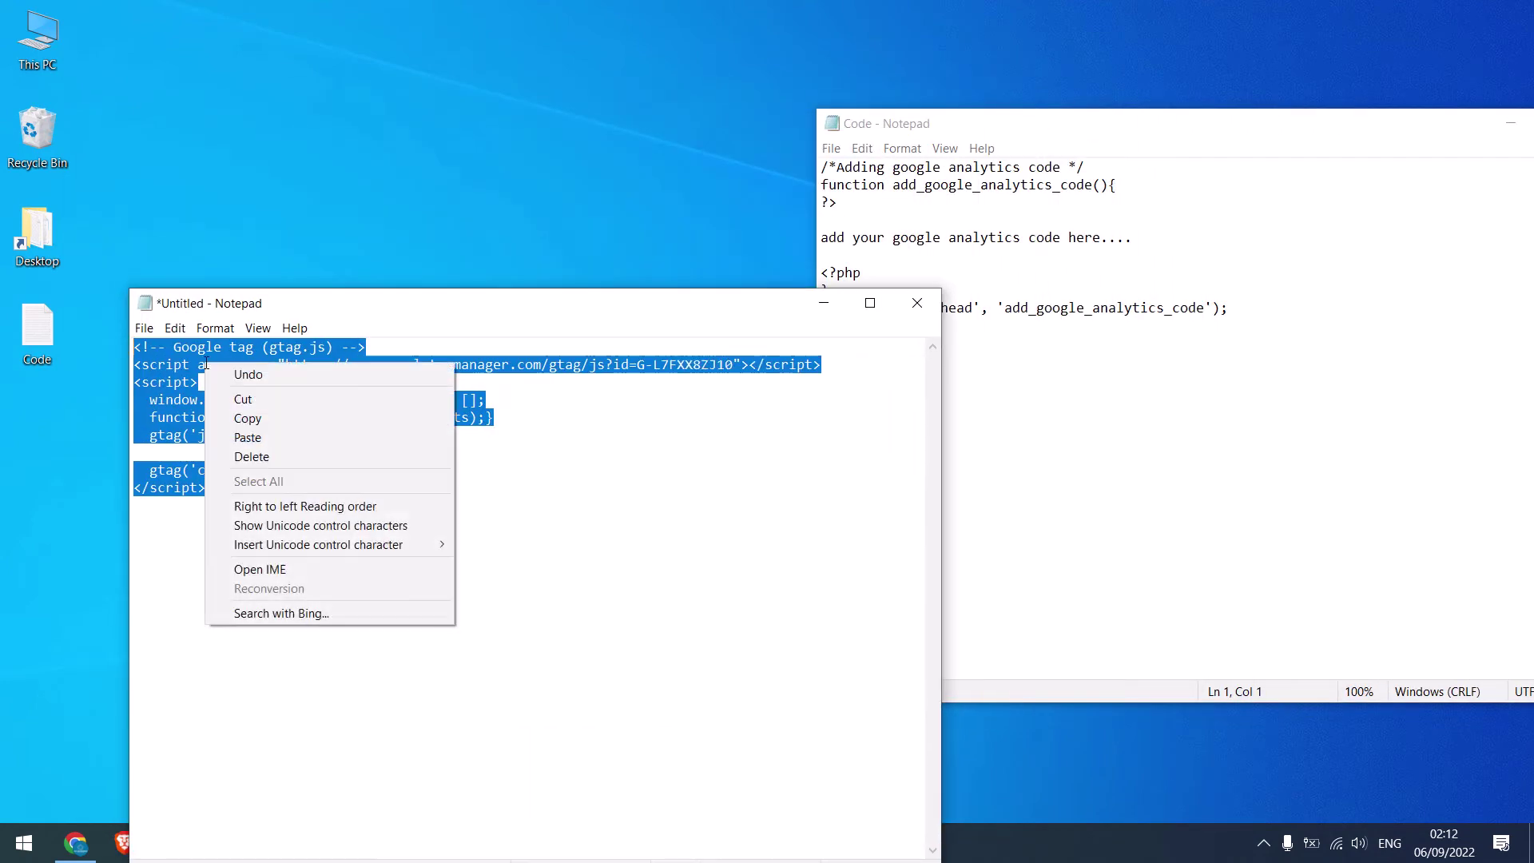
pyautogui.click(247, 419)
pyautogui.click(1054, 136)
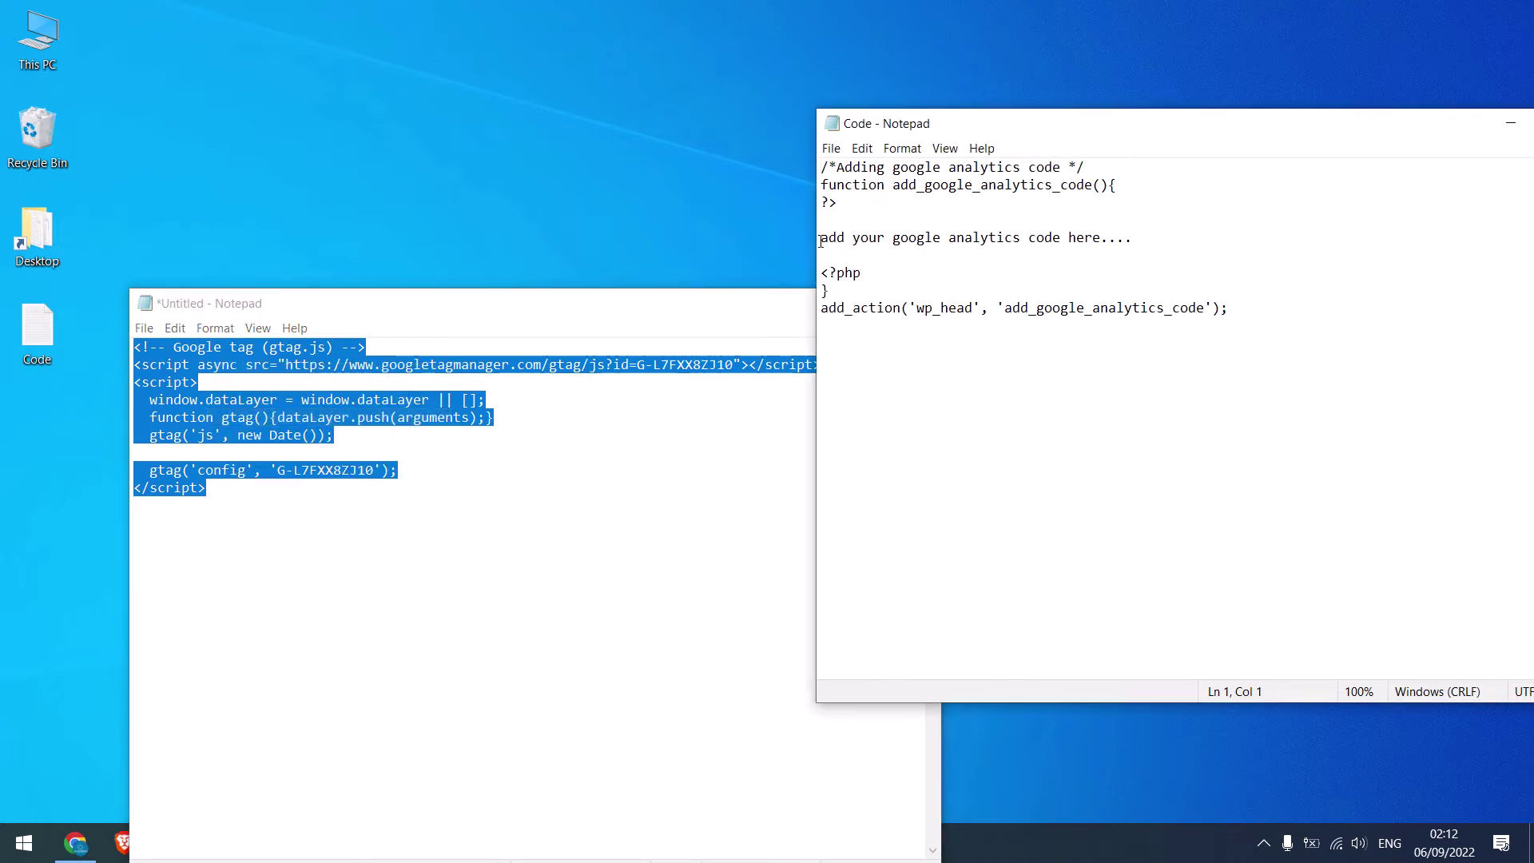
pyautogui.moveTo(824, 239); pyautogui.dragTo(1130, 249)
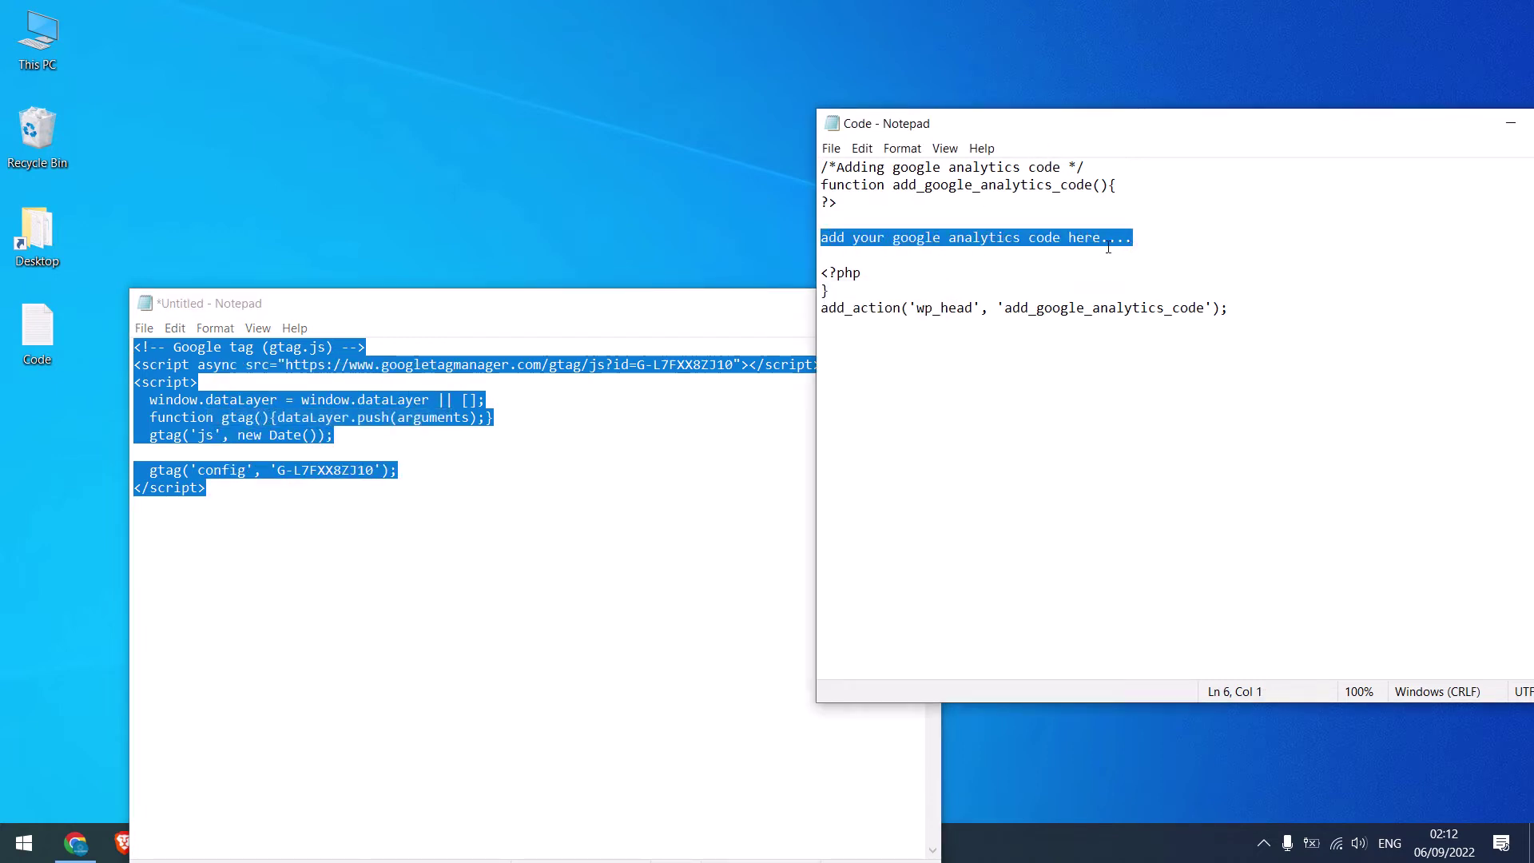
pyautogui.hotkey('ctrl', 'v')
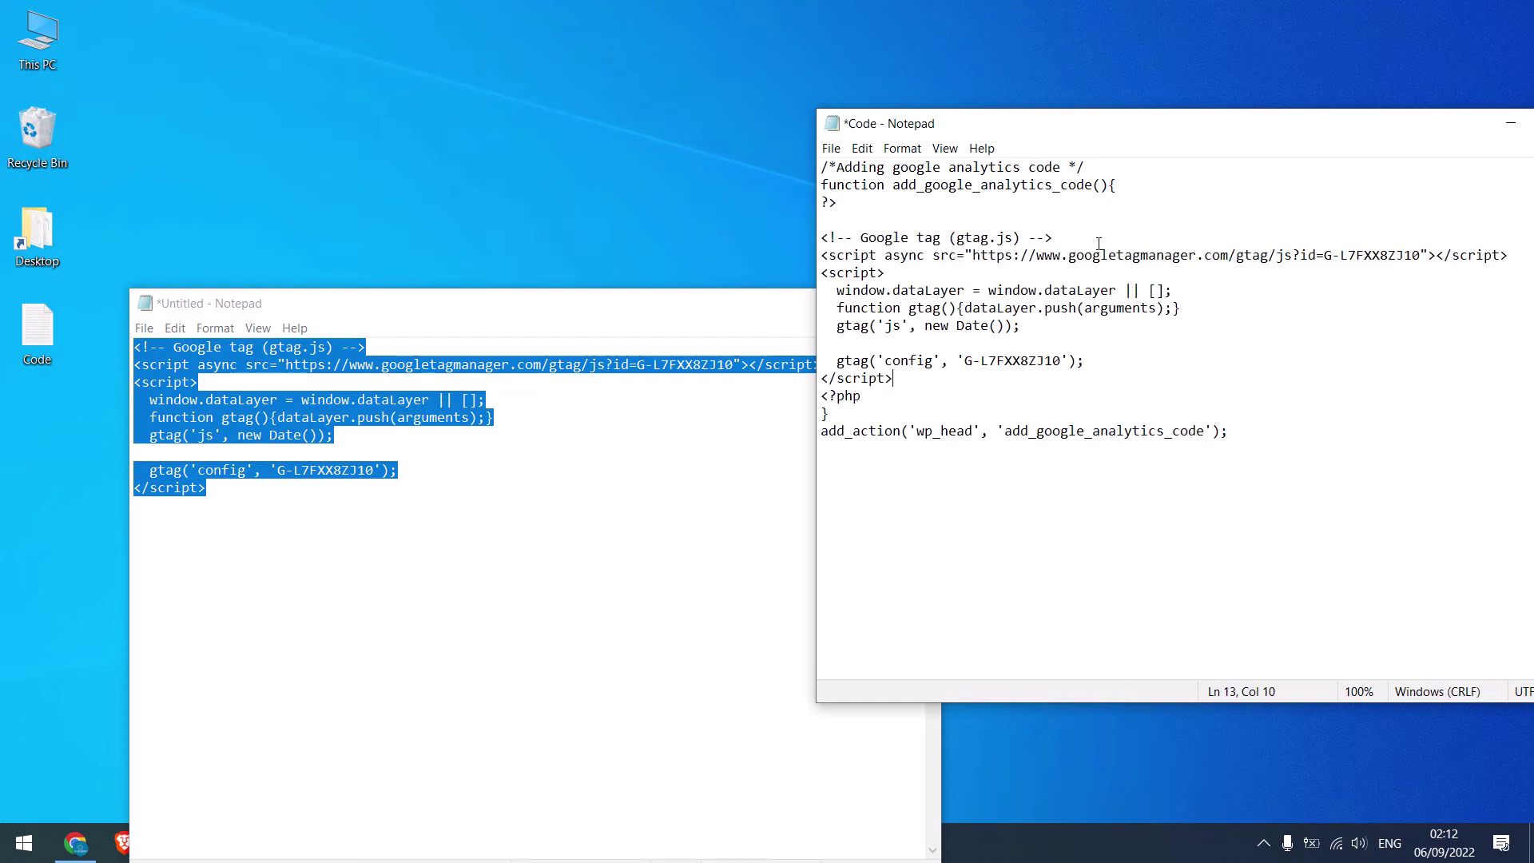
# Copy the entire add_google_analytics_code function from the Code file
pyautogui.moveTo(863, 397); pyautogui.dragTo(824, 397)
pyautogui.moveTo(837, 203); pyautogui.dragTo(824, 204)
pyautogui.moveTo(1246, 437); pyautogui.dragTo(827, 168)
pyautogui.rightClick(831, 169)
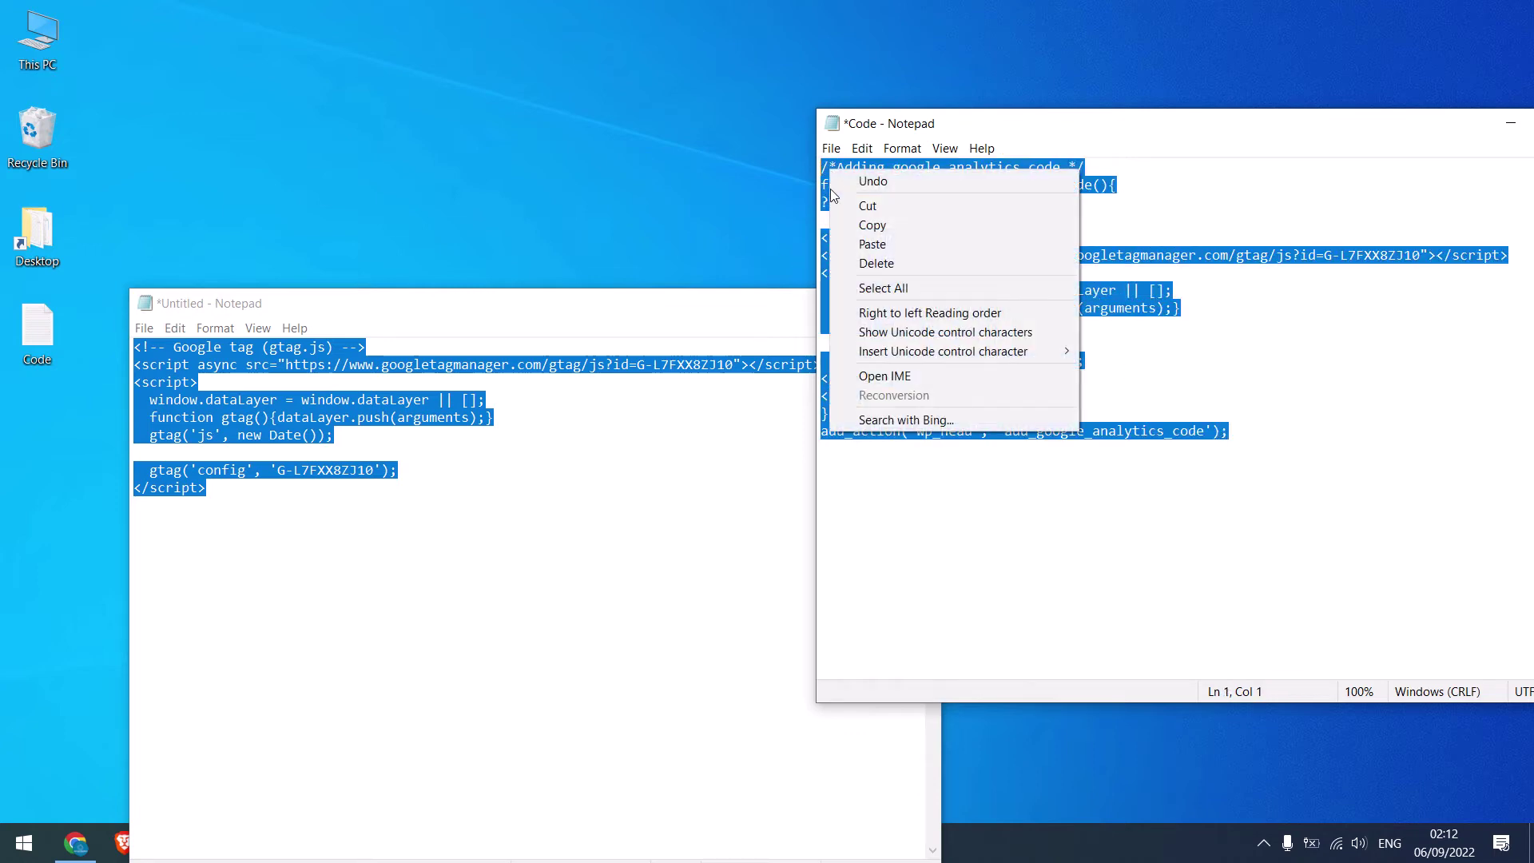
pyautogui.click(866, 218)
pyautogui.click(76, 843)
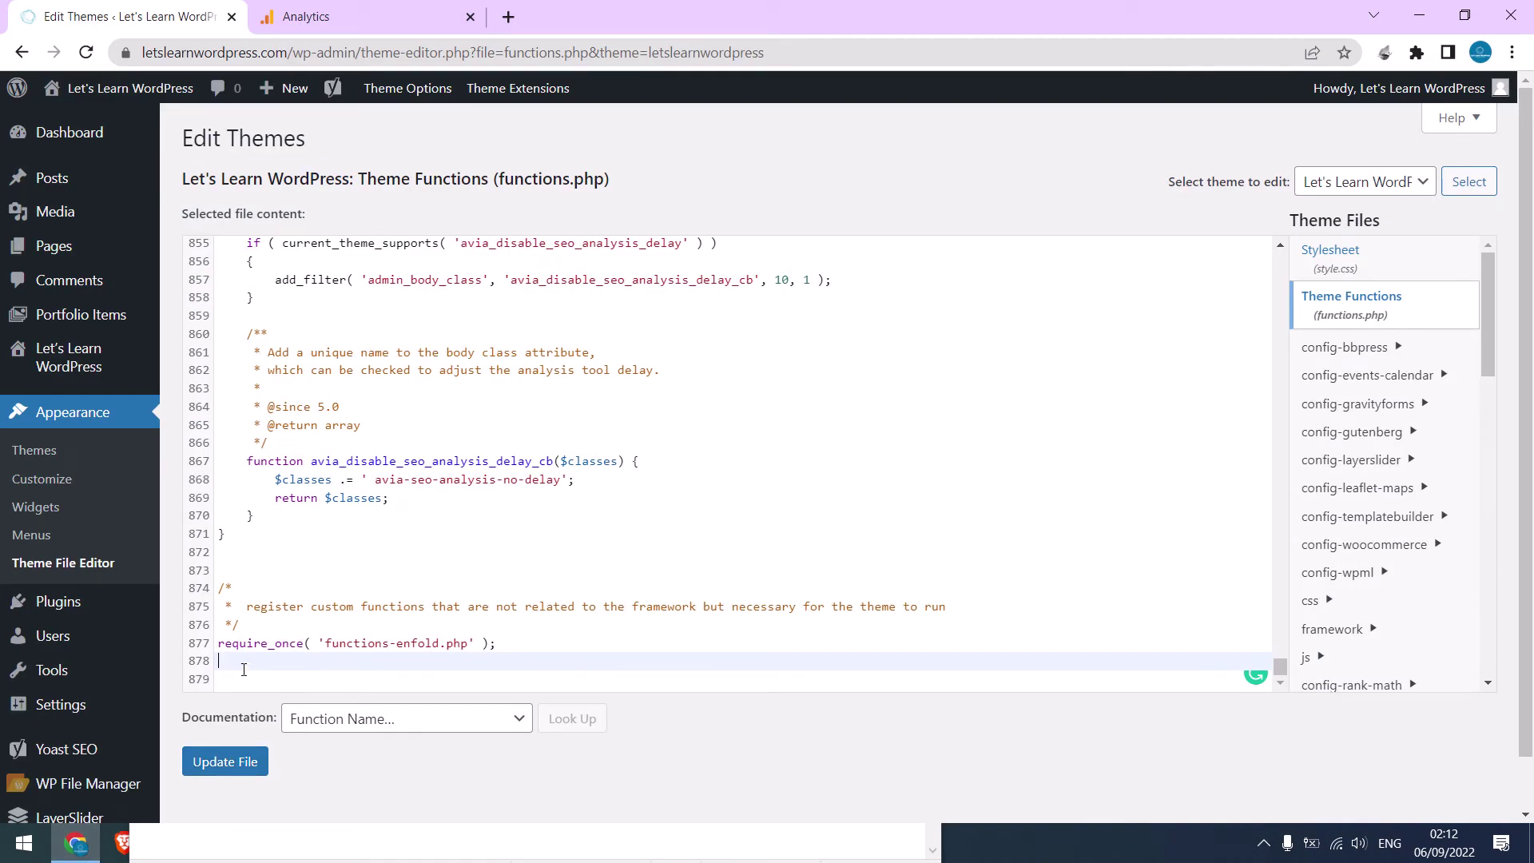
# Paste the analytics function at the end of functions.php and save it with Update File
pyautogui.hotkey('ctrl', 'v')
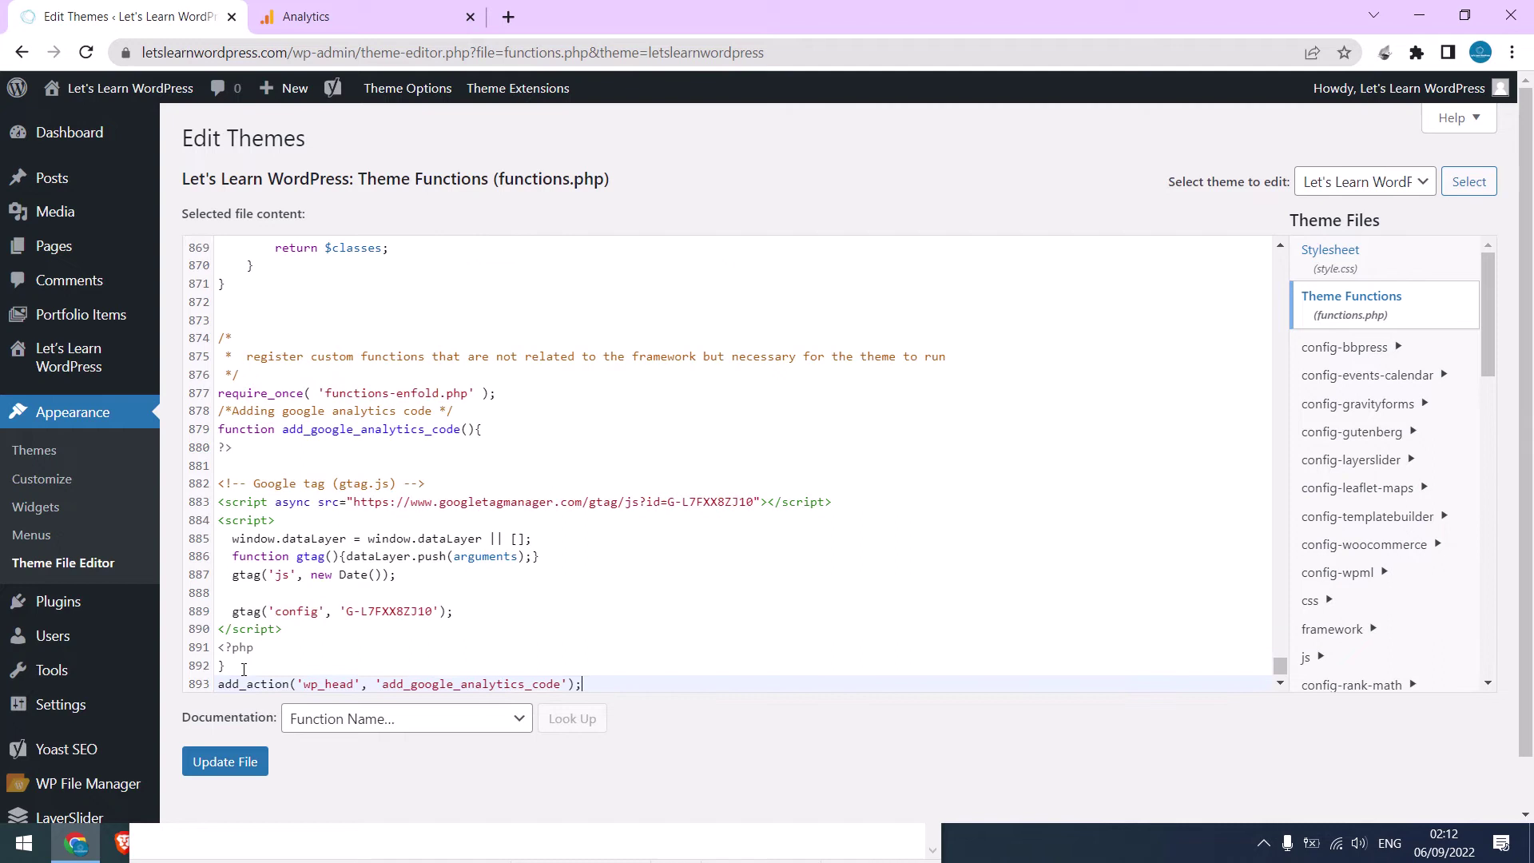
pyautogui.click(246, 767)
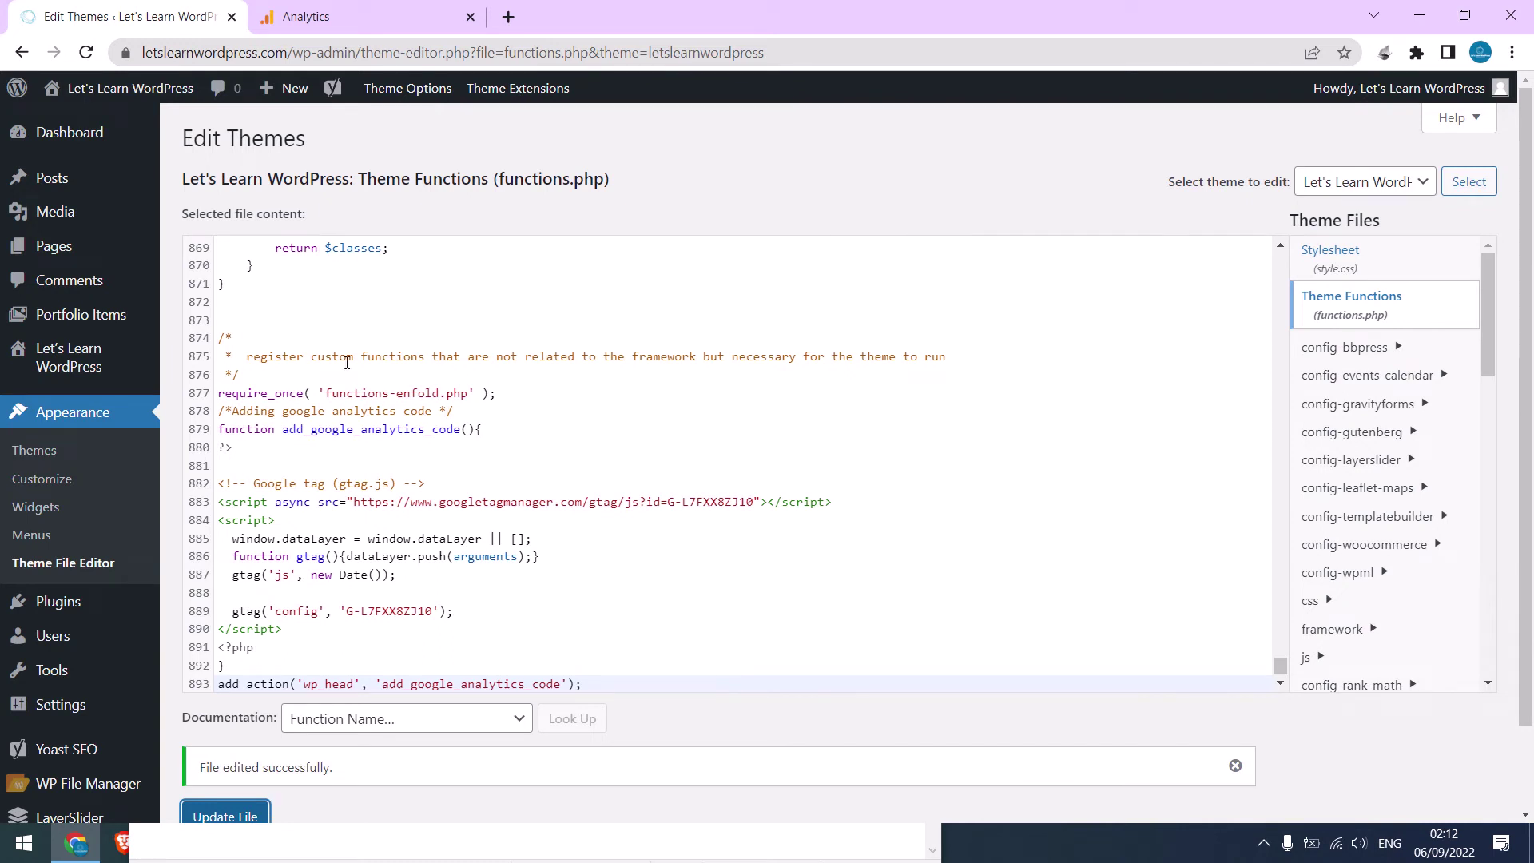
# Open the live site in a new tab and view its page source
pyautogui.moveTo(130, 89)
pyautogui.rightClick(94, 128)
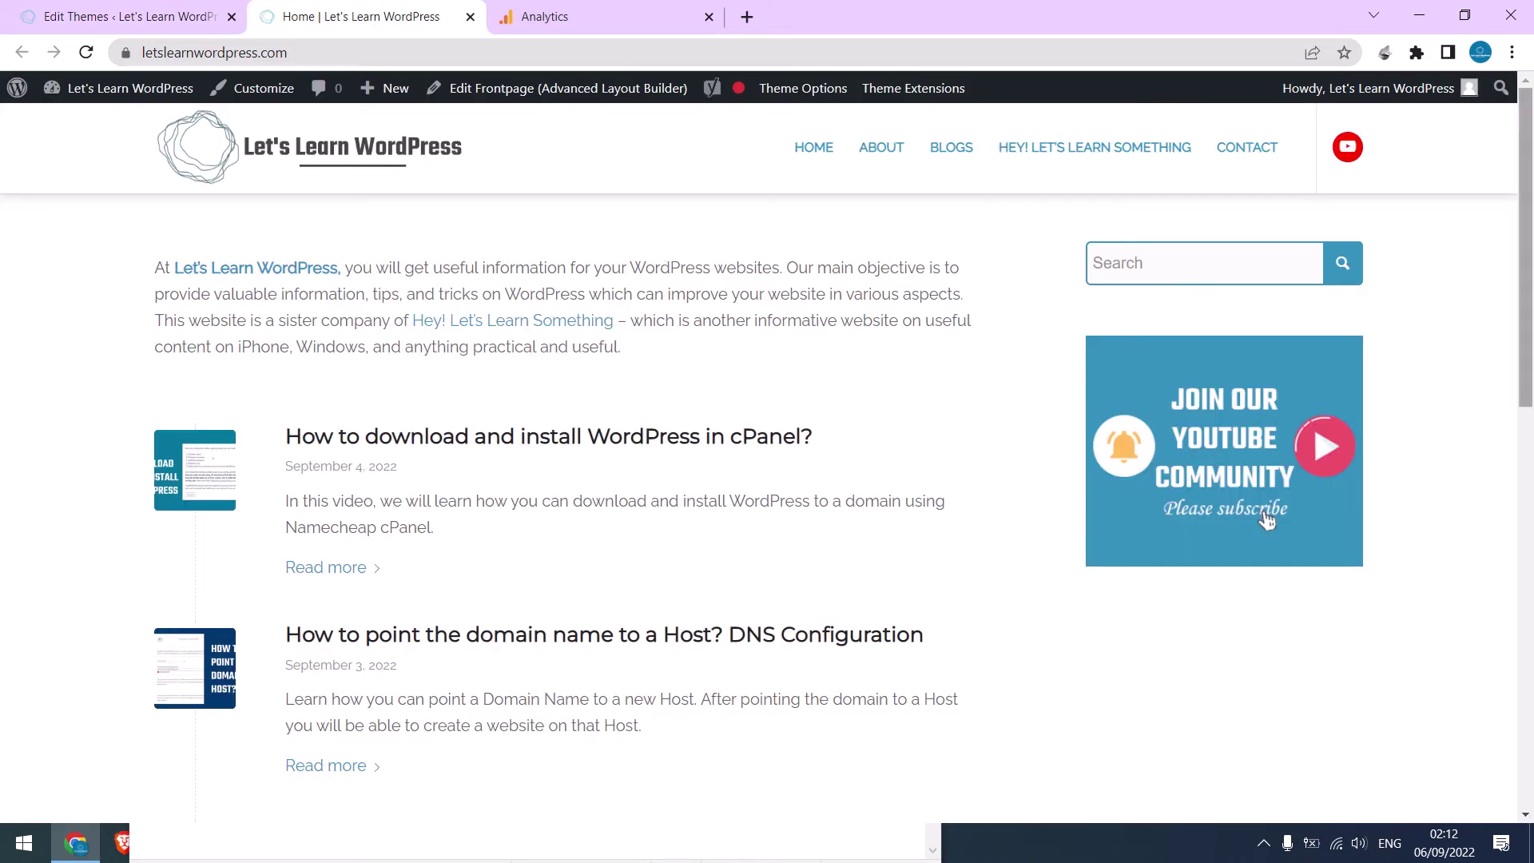
pyautogui.scroll(-10, 1522, 87)
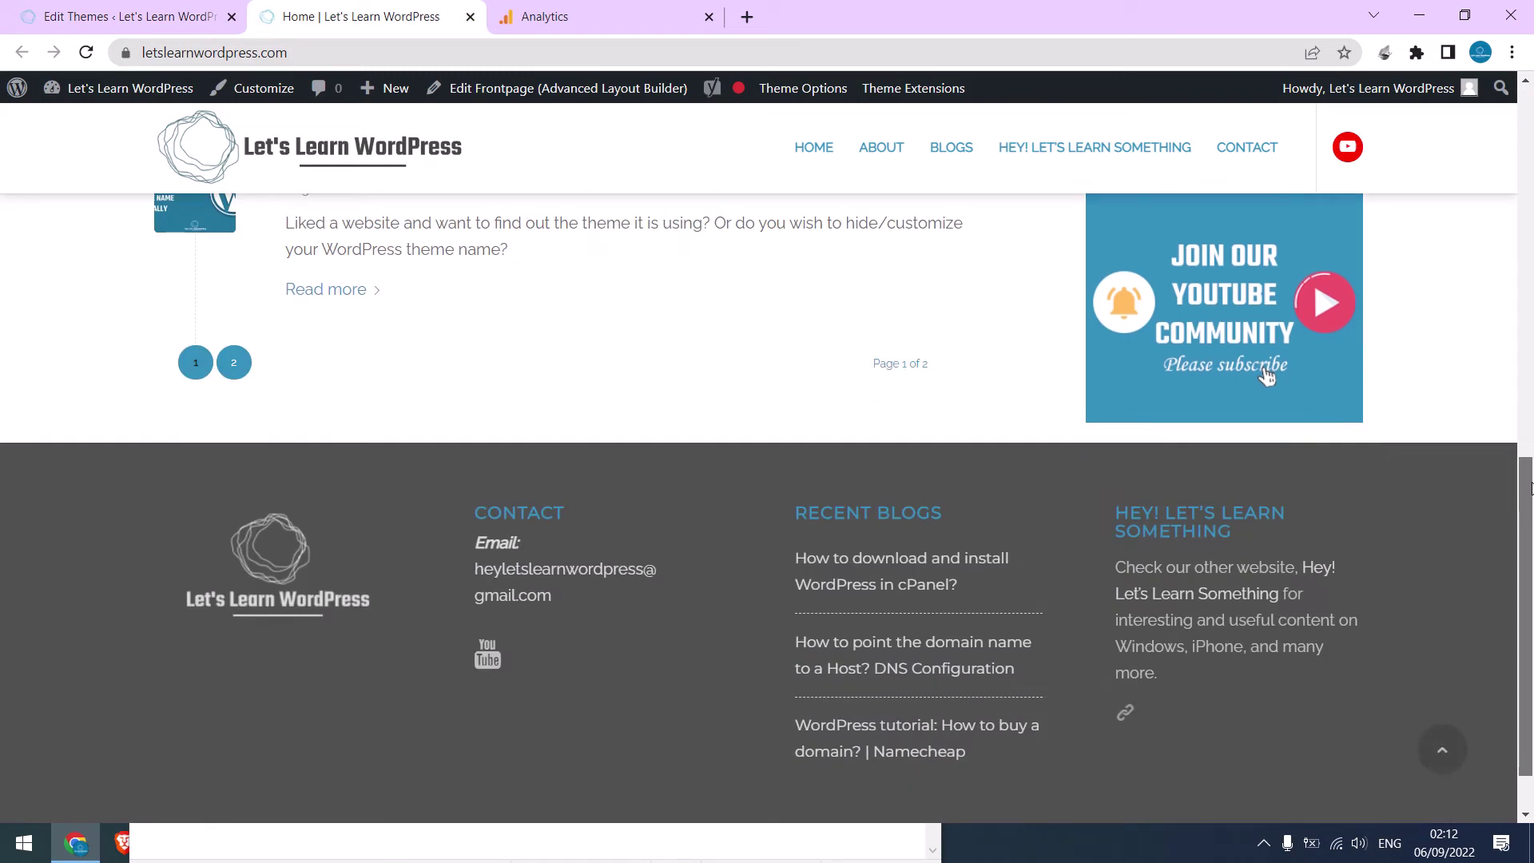
pyautogui.scroll(10, 1514, 86)
pyautogui.rightClick(788, 365)
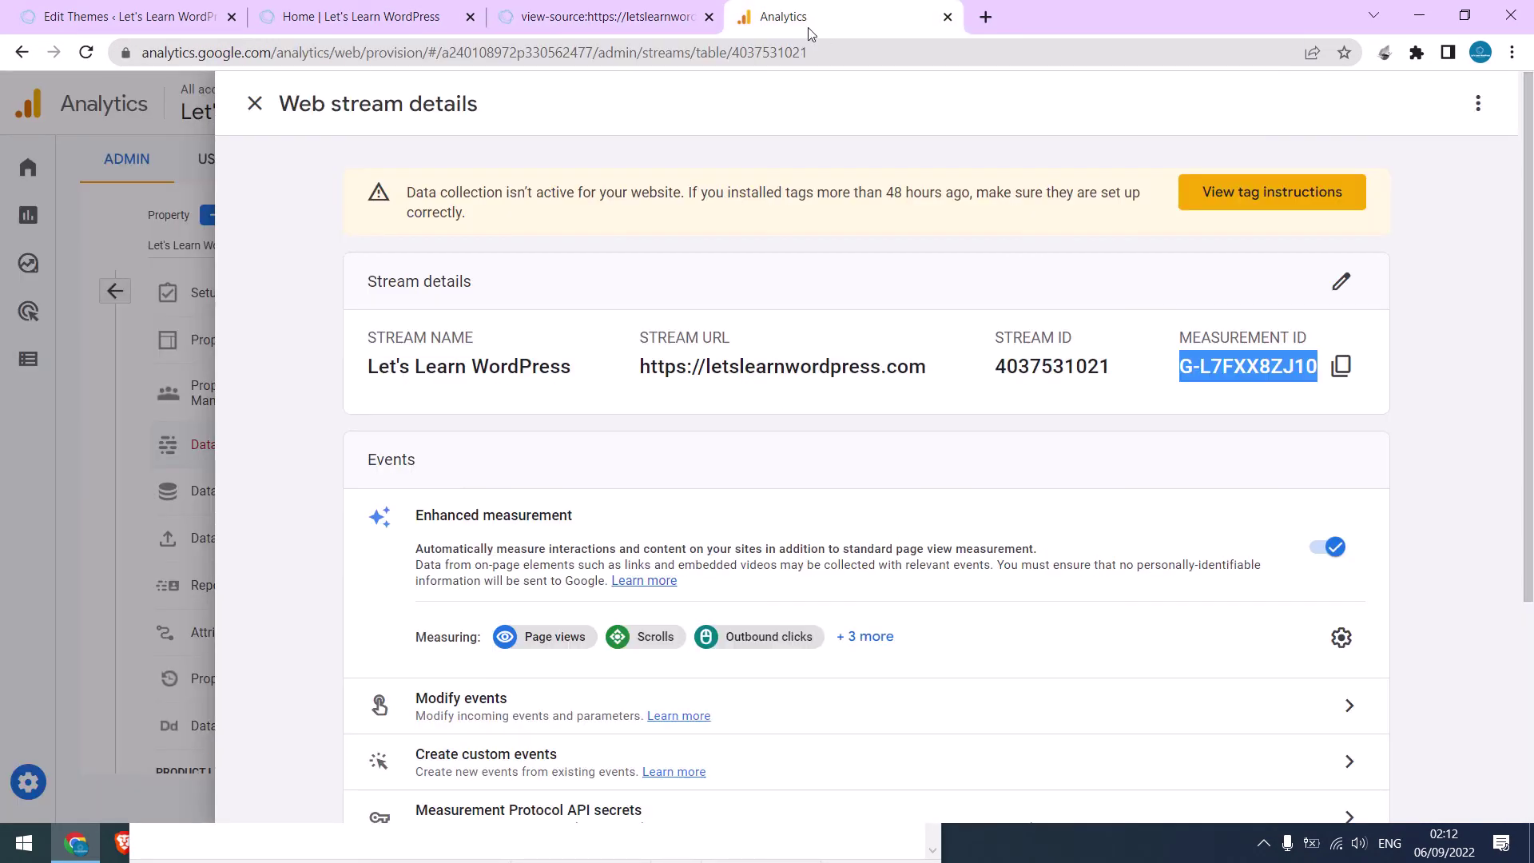
# Copy the measurement ID G-L7FXX8ZJ10 and search the page source for it
pyautogui.click(1341, 366)
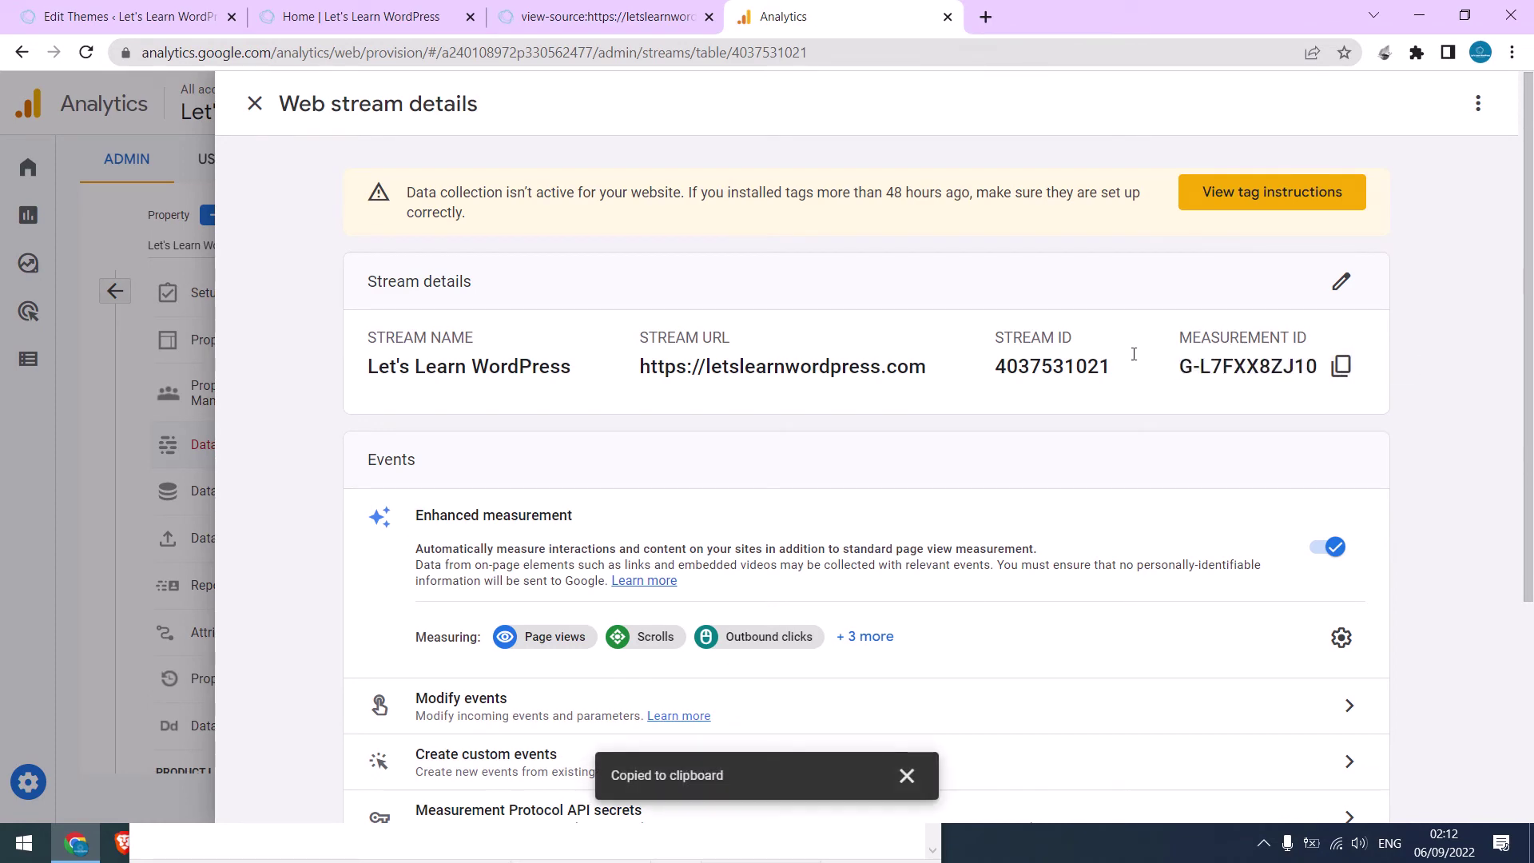
pyautogui.click(592, 10)
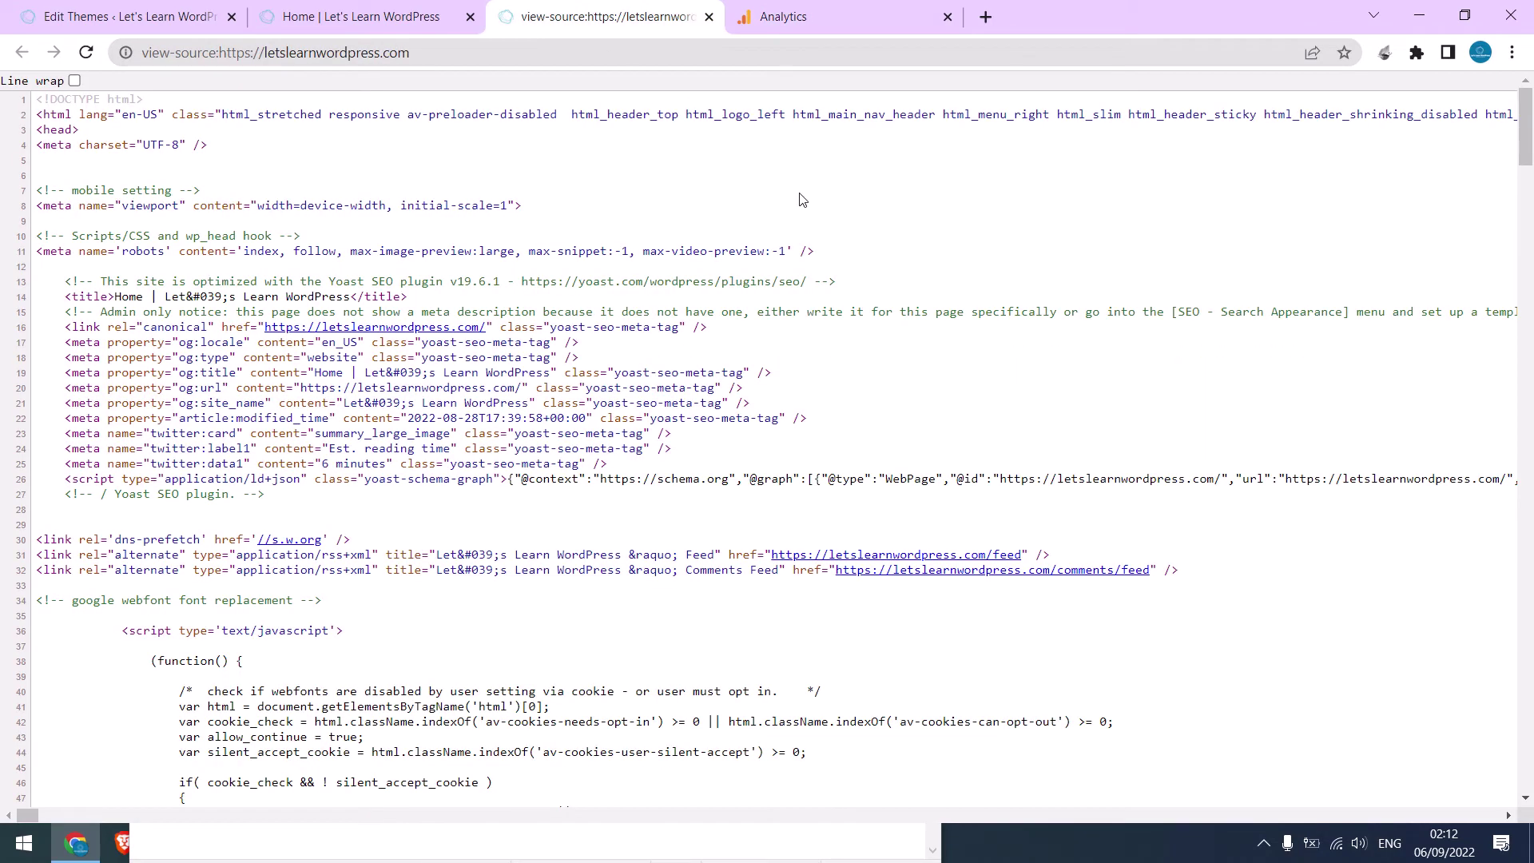
pyautogui.hotkey('ctrl', 'f')
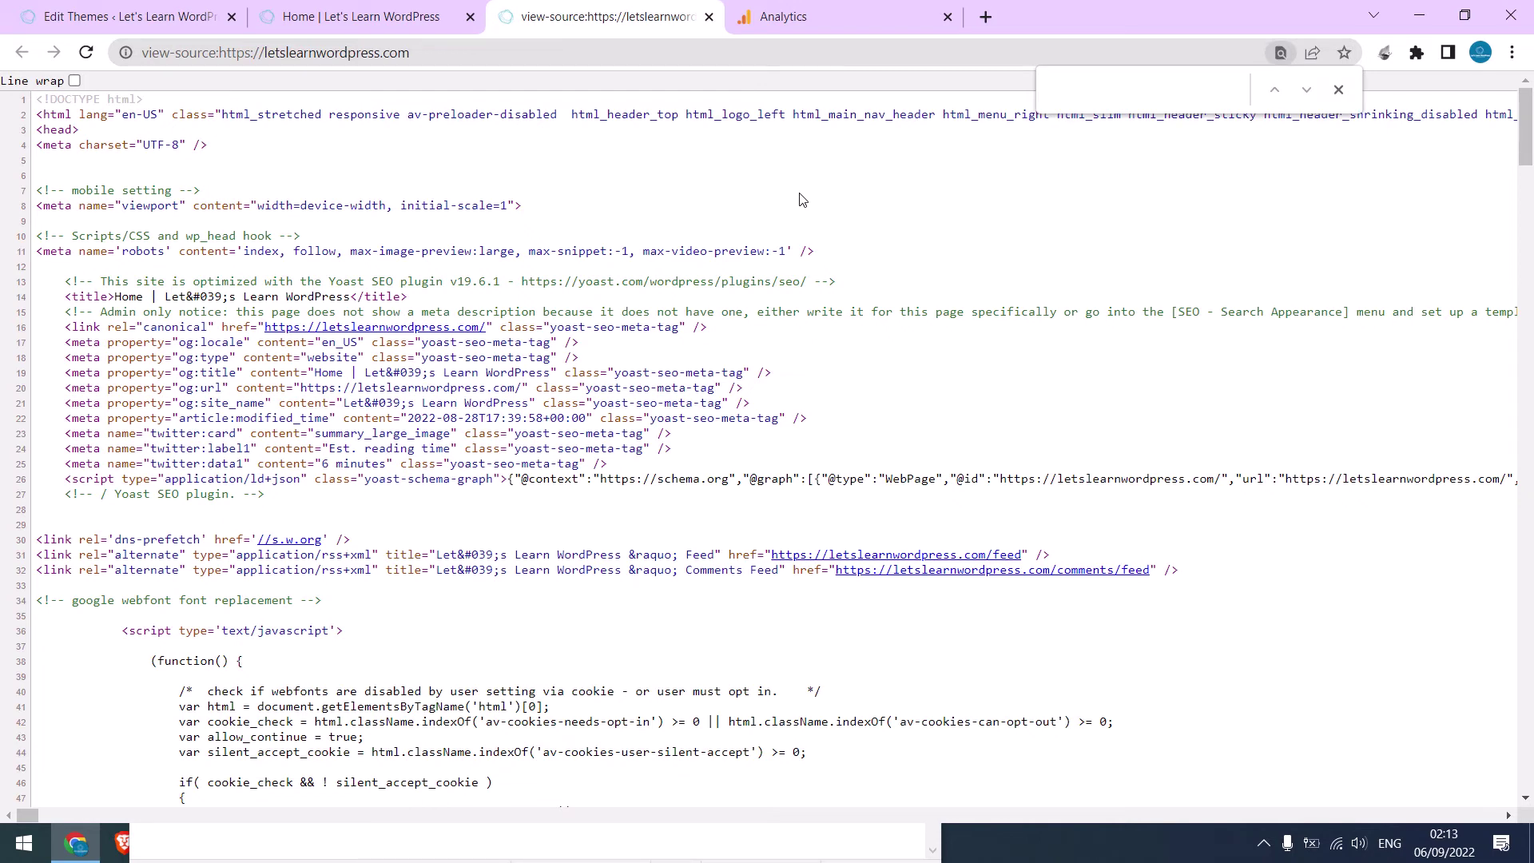
pyautogui.hotkey('ctrl', 'v')
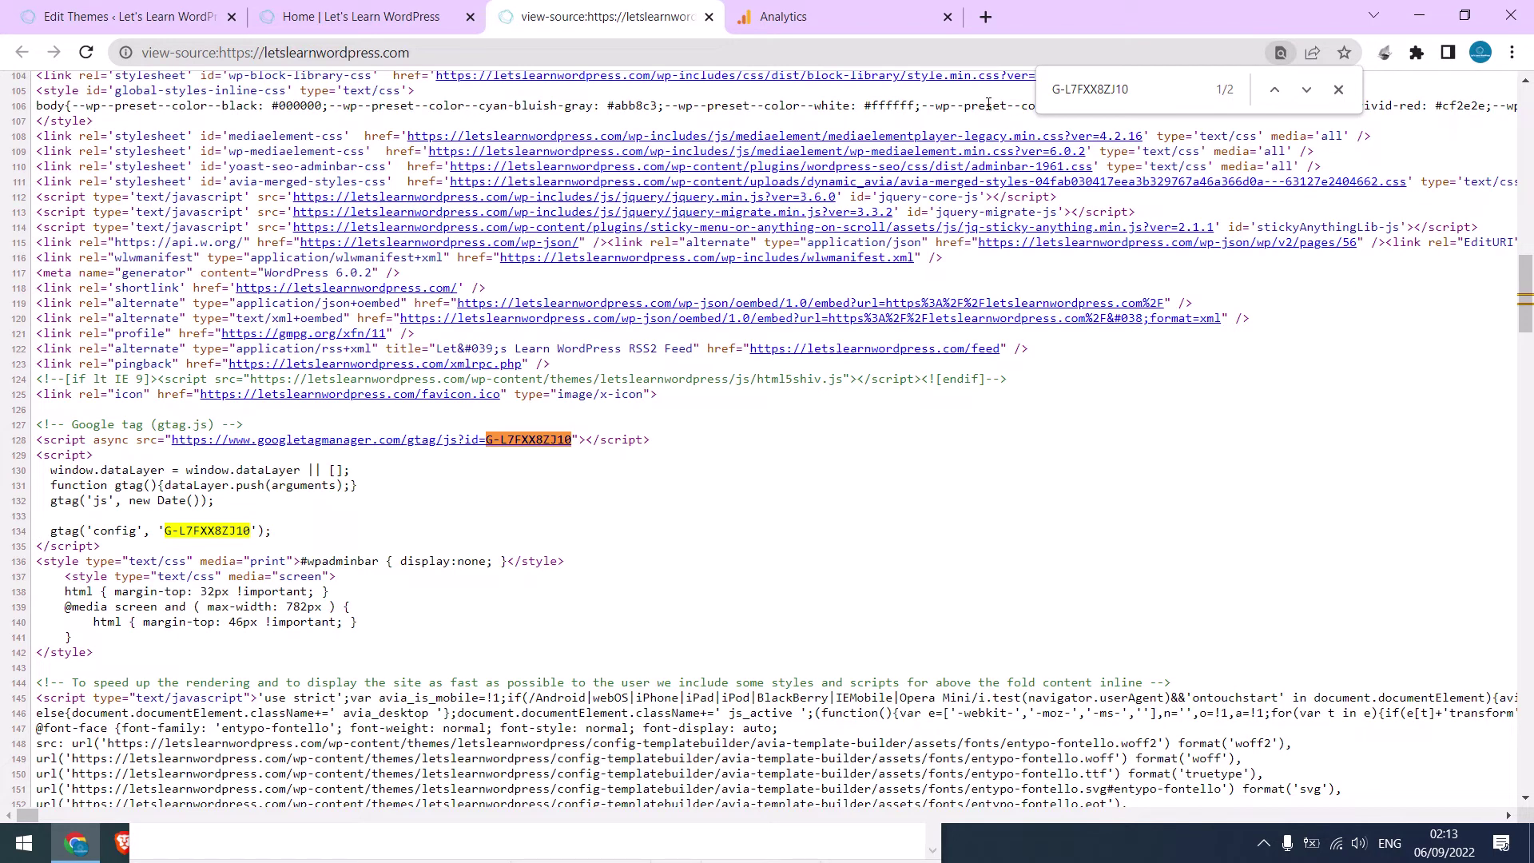
# Return to Analytics and close the web stream details panel
pyautogui.click(709, 17)
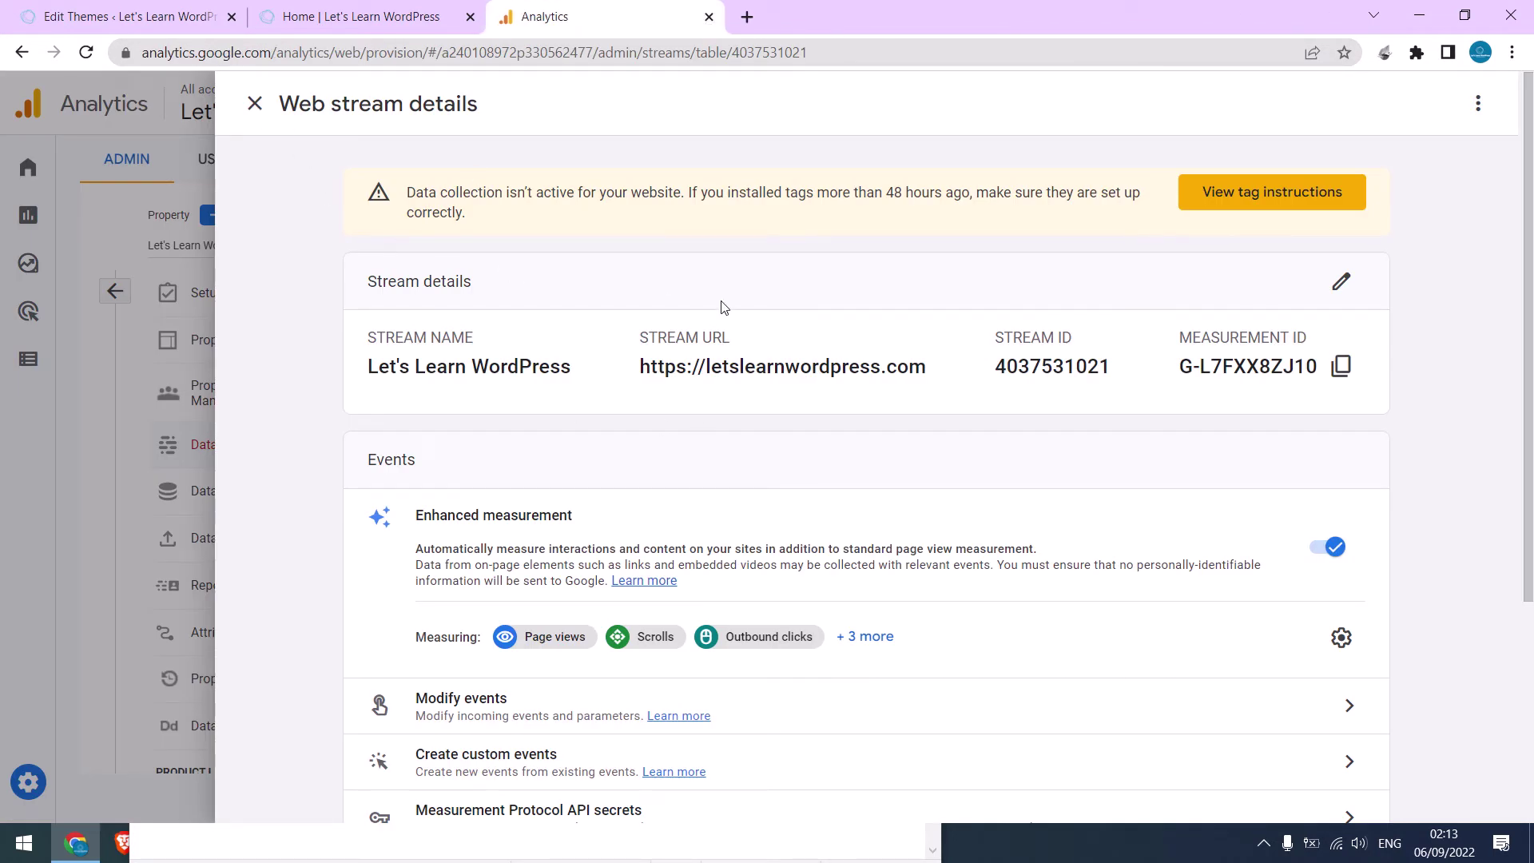
pyautogui.moveTo(863, 193); pyautogui.dragTo(965, 208)
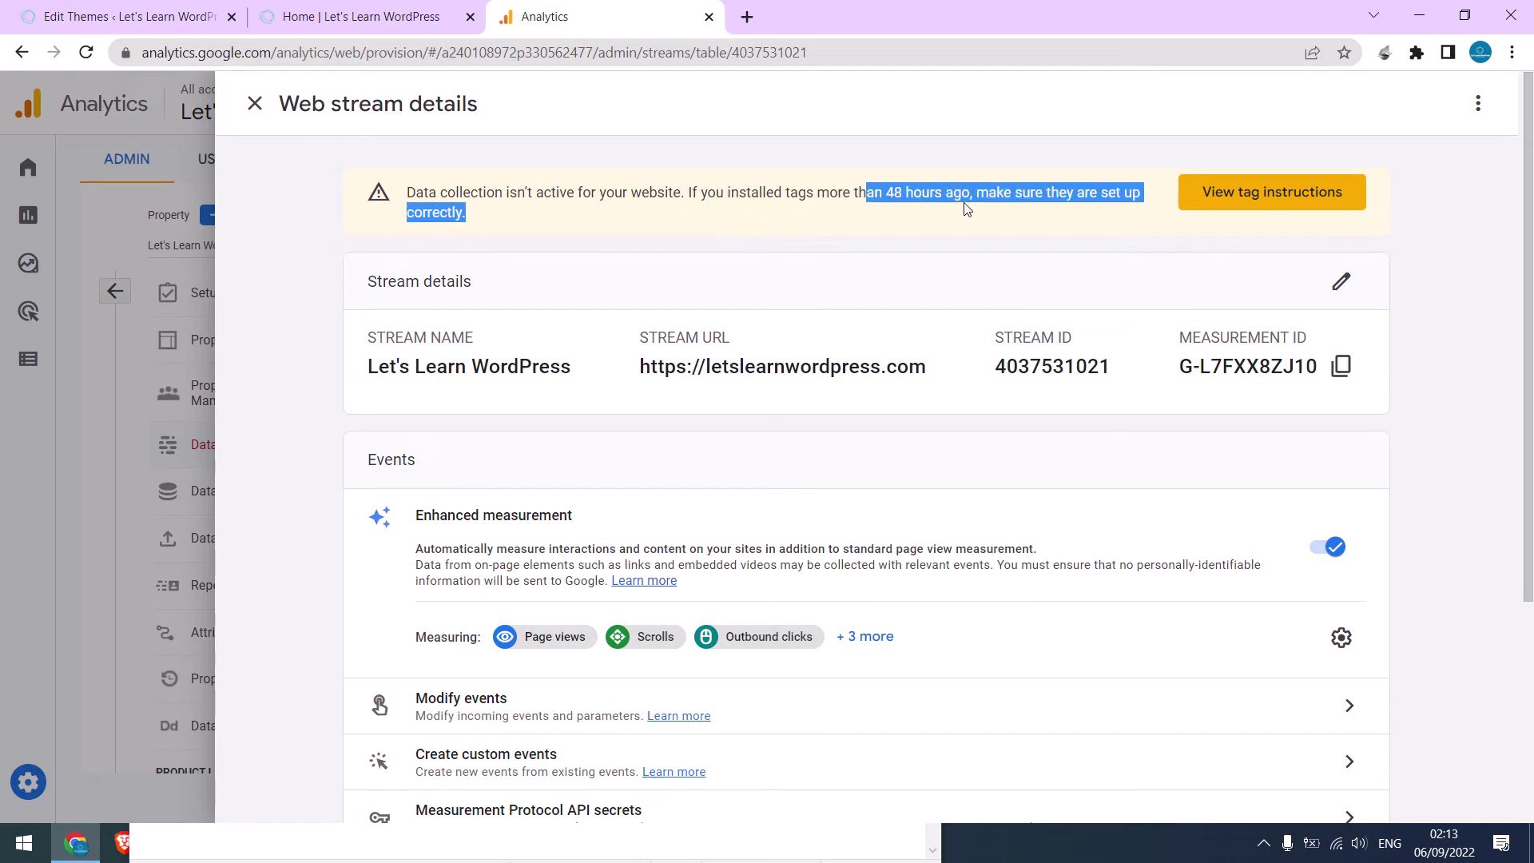
pyautogui.click(254, 104)
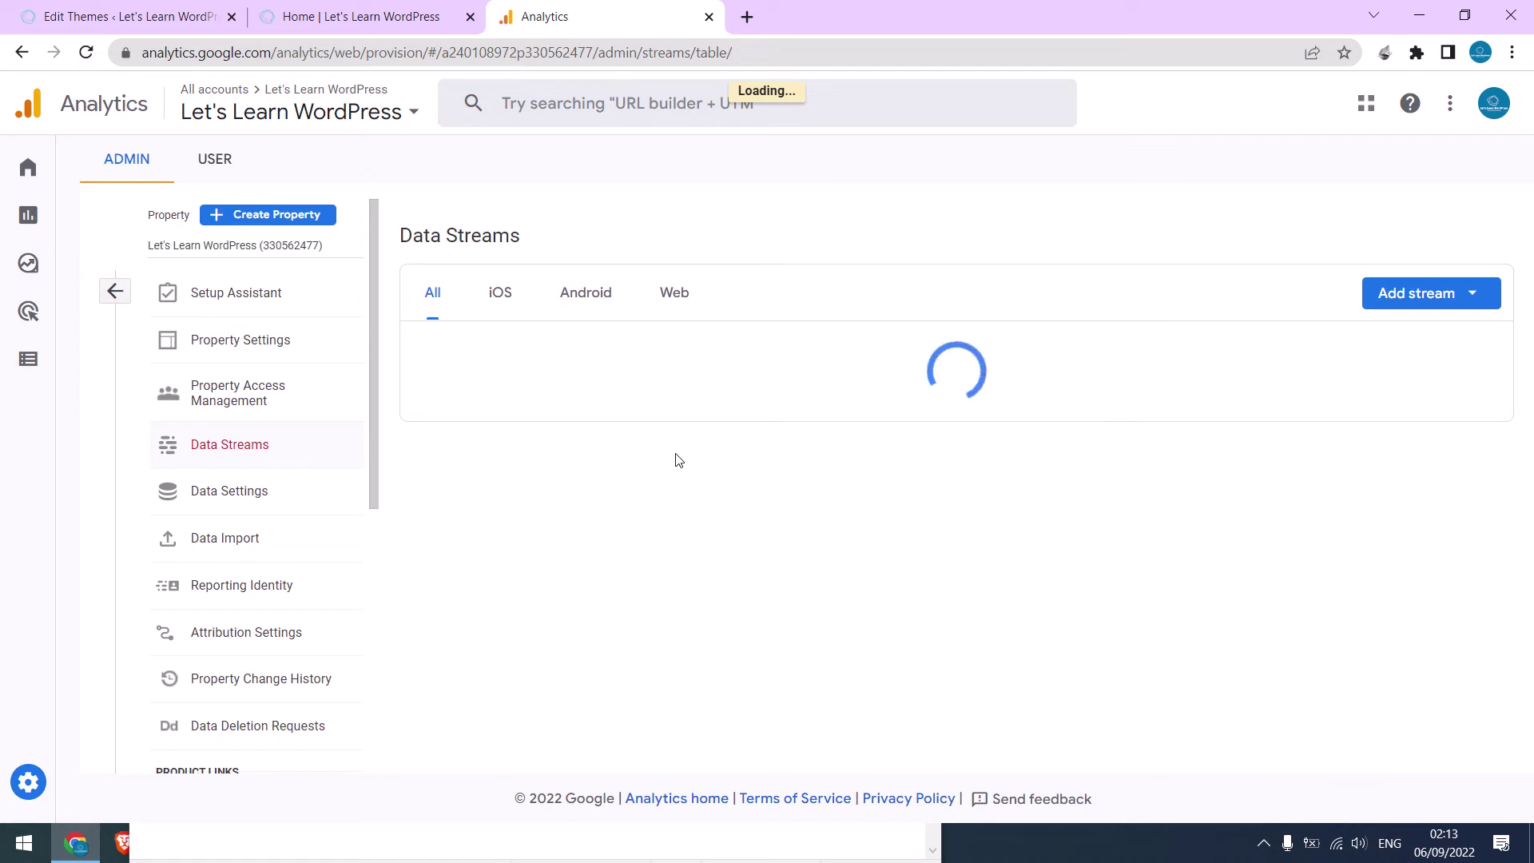
# Review the Home overview, which reports no data received and 0 users
pyautogui.click(32, 170)
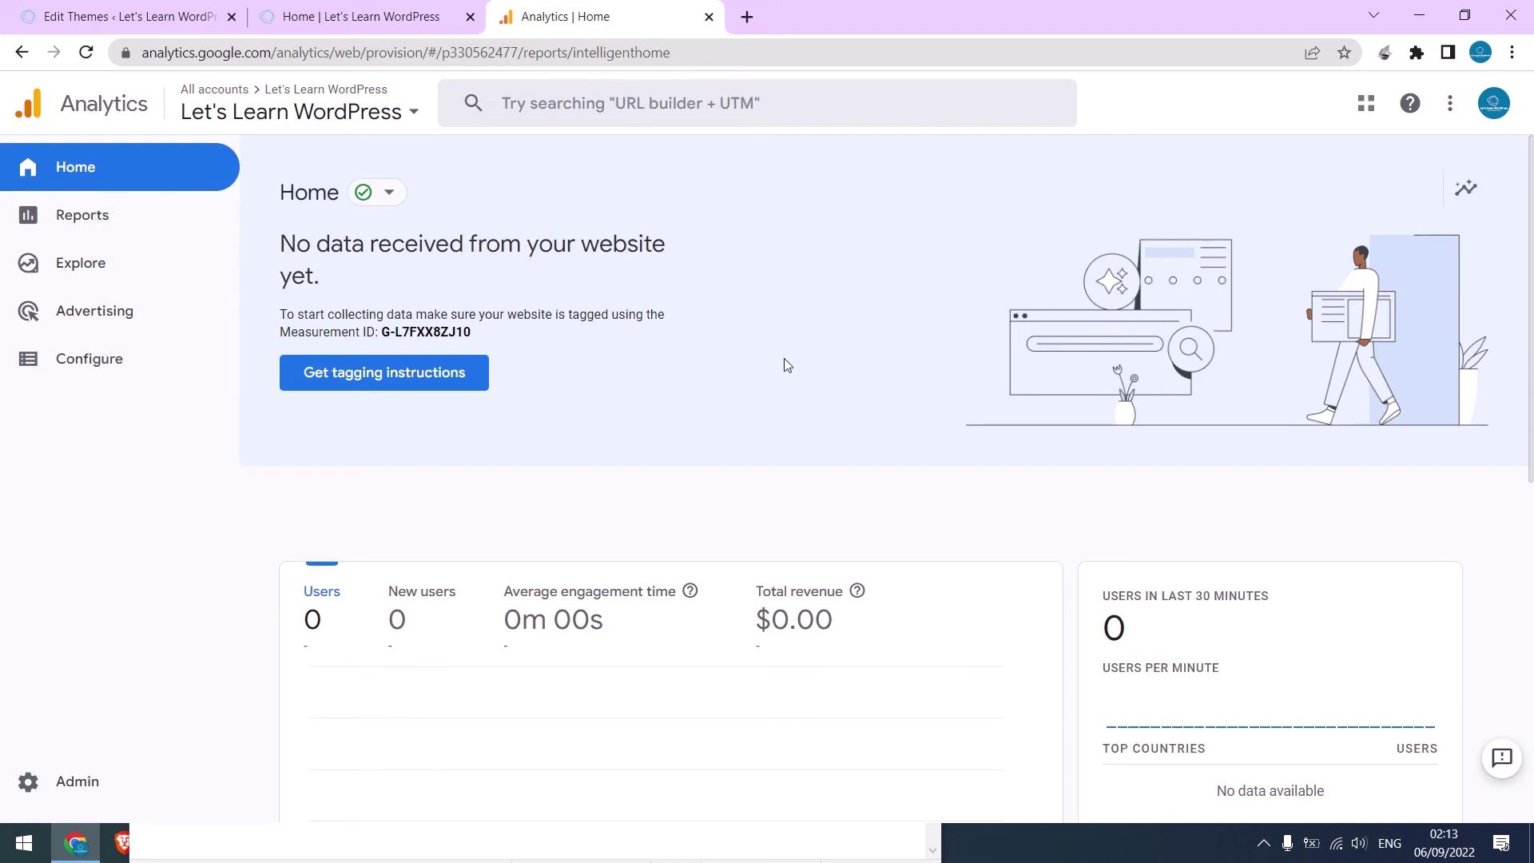
pyautogui.scroll(-5, 784, 363)
pyautogui.scroll(-1, 480, 394)
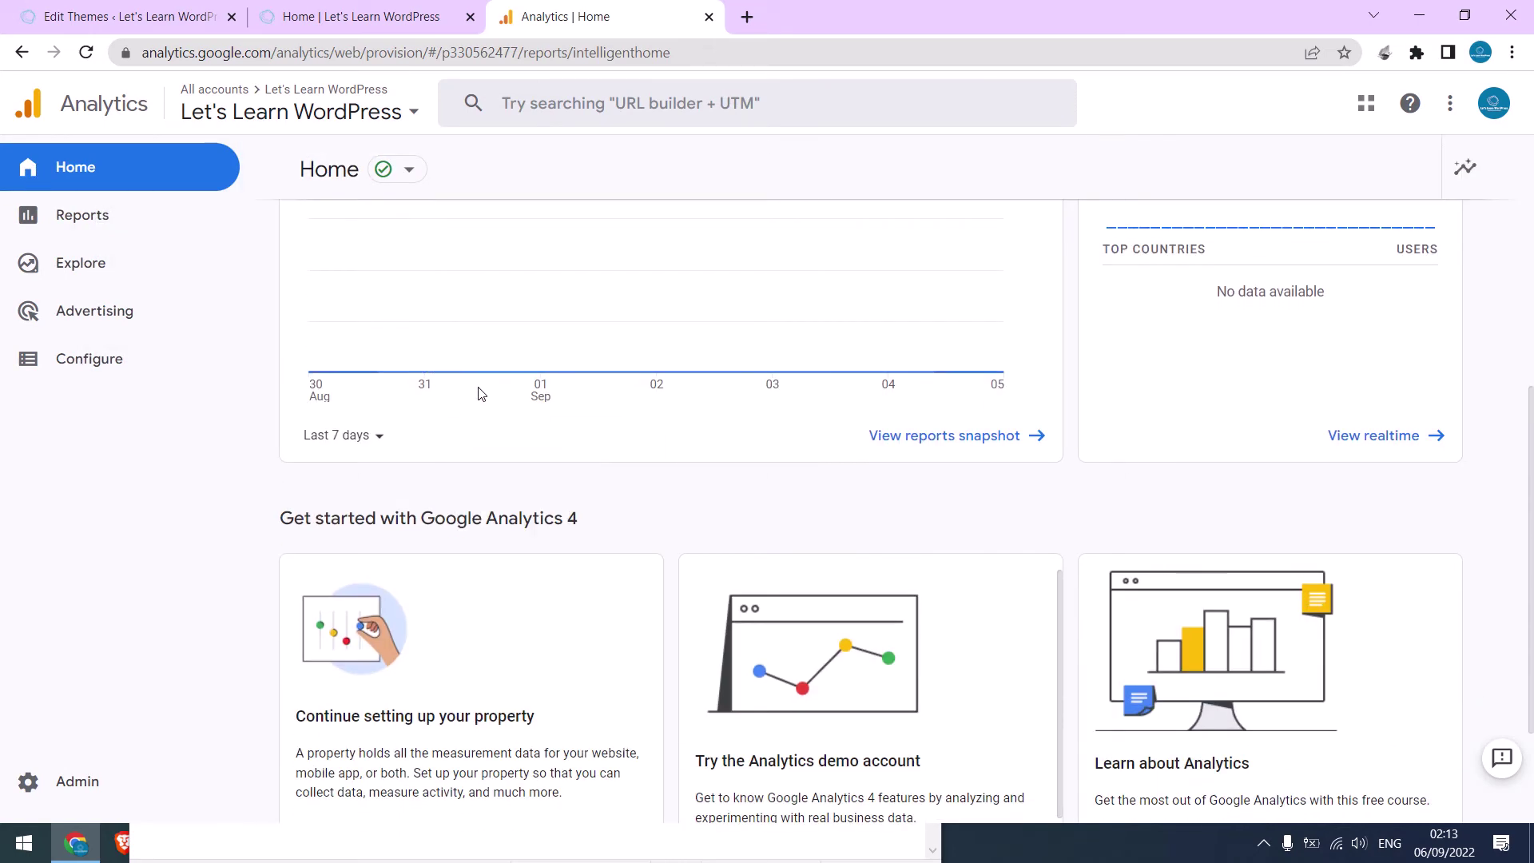
pyautogui.scroll(5, 636, 431)
pyautogui.scroll(-1, 636, 431)
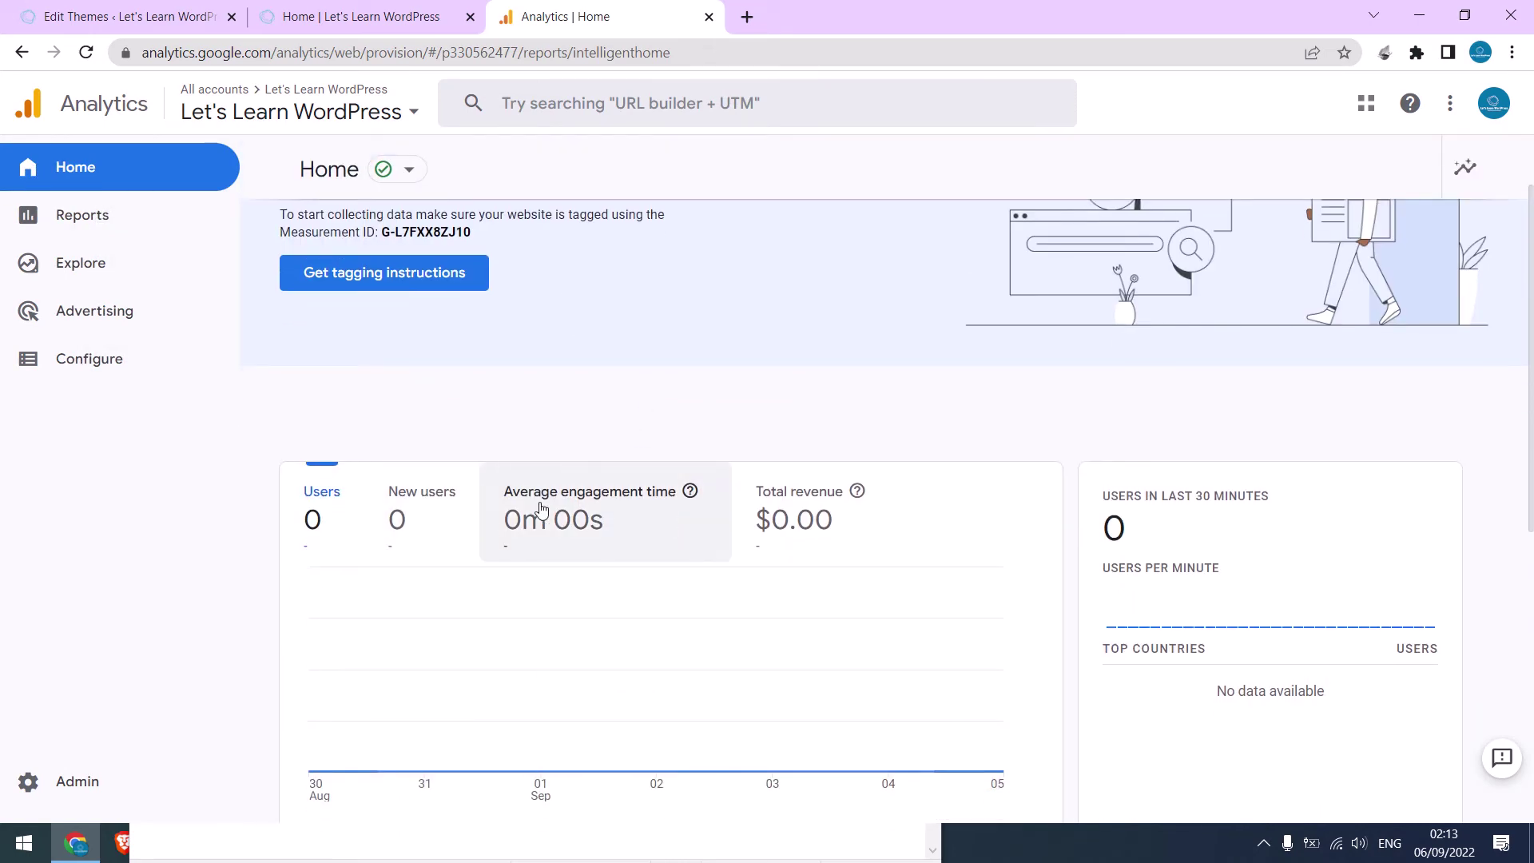
pyautogui.scroll(-3, 586, 339)
pyautogui.scroll(-3, 599, 465)
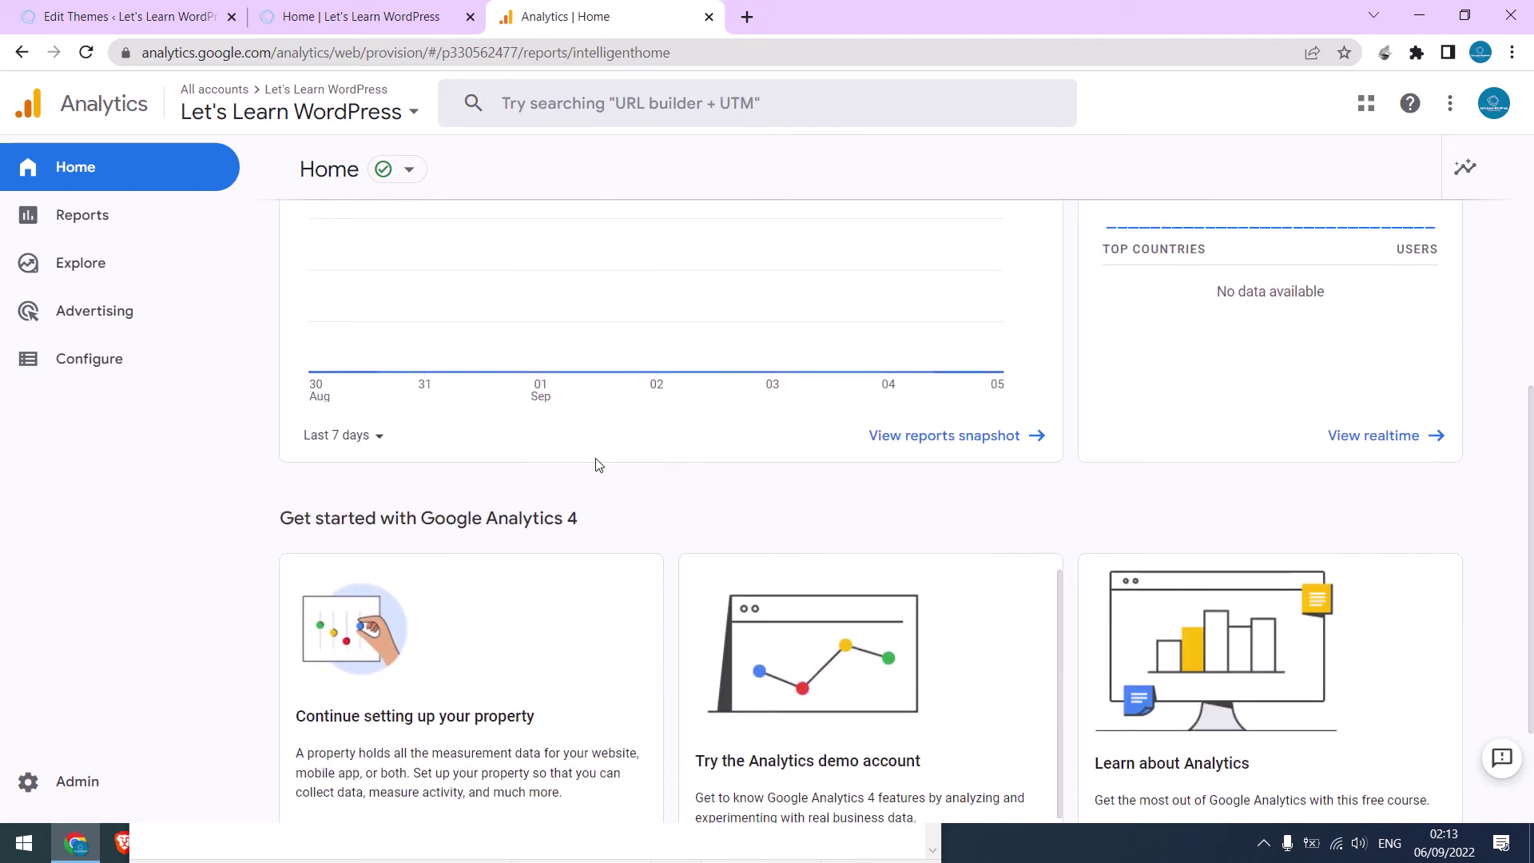
# Open the Realtime overview from the Reports section
pyautogui.click(118, 227)
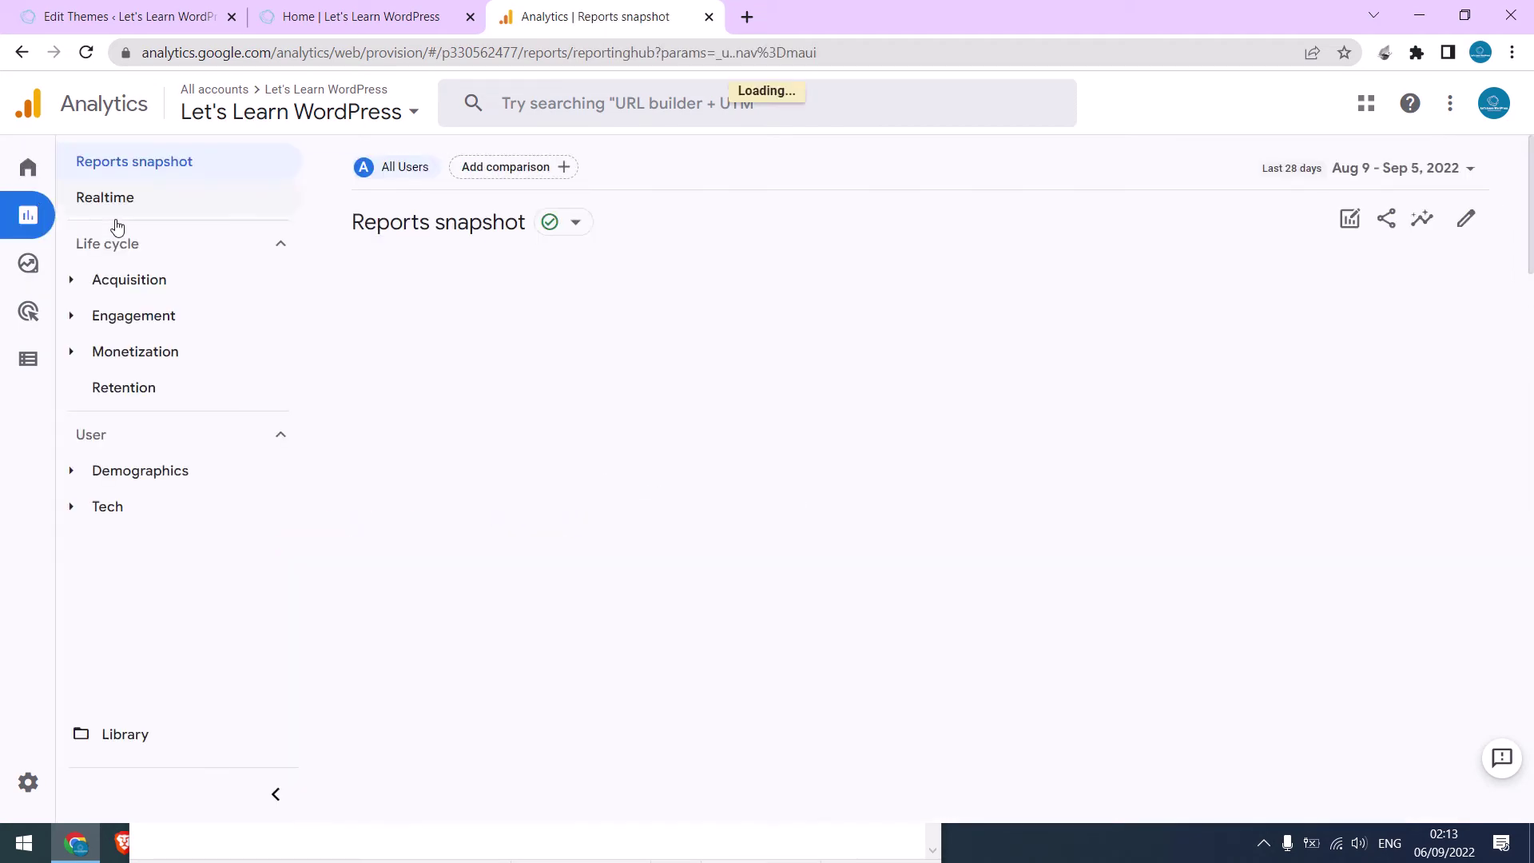
pyautogui.scroll(-10, 1519, 463)
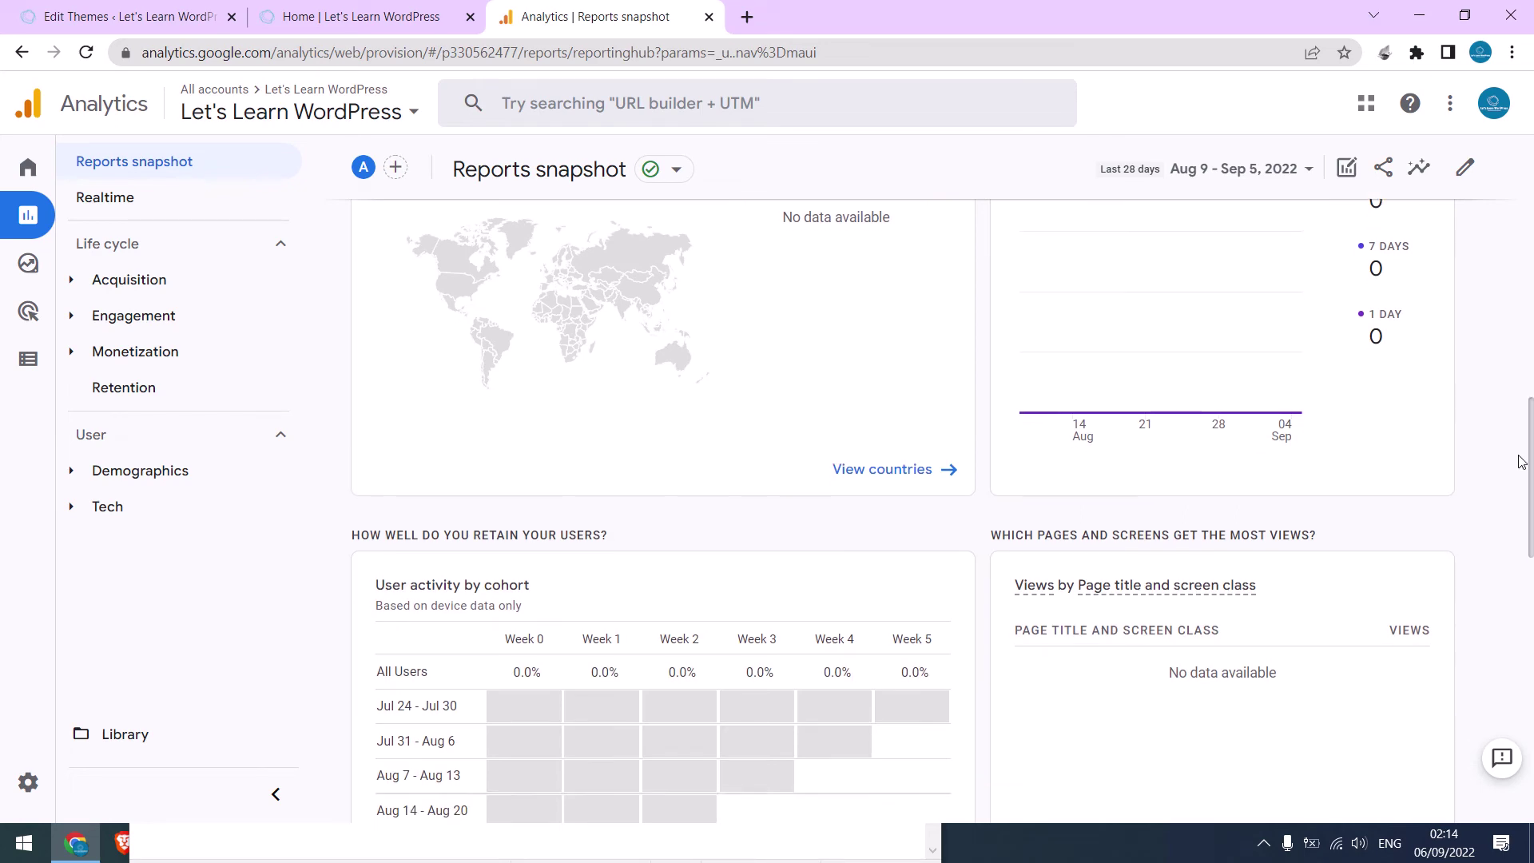
pyautogui.scroll(1, 1519, 463)
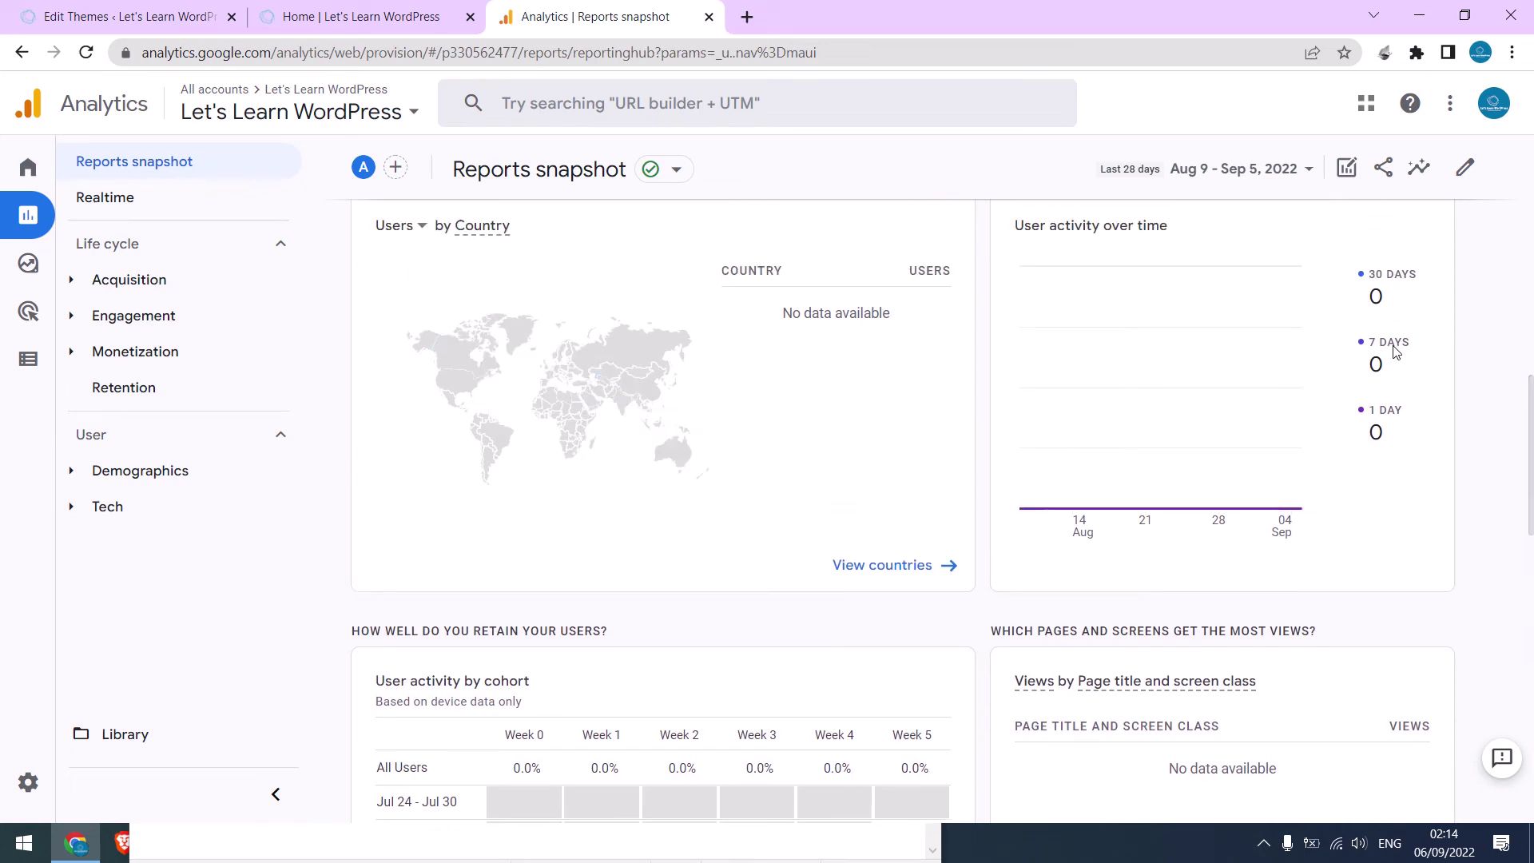
pyautogui.scroll(-7, 1393, 344)
pyautogui.scroll(11, 1484, 370)
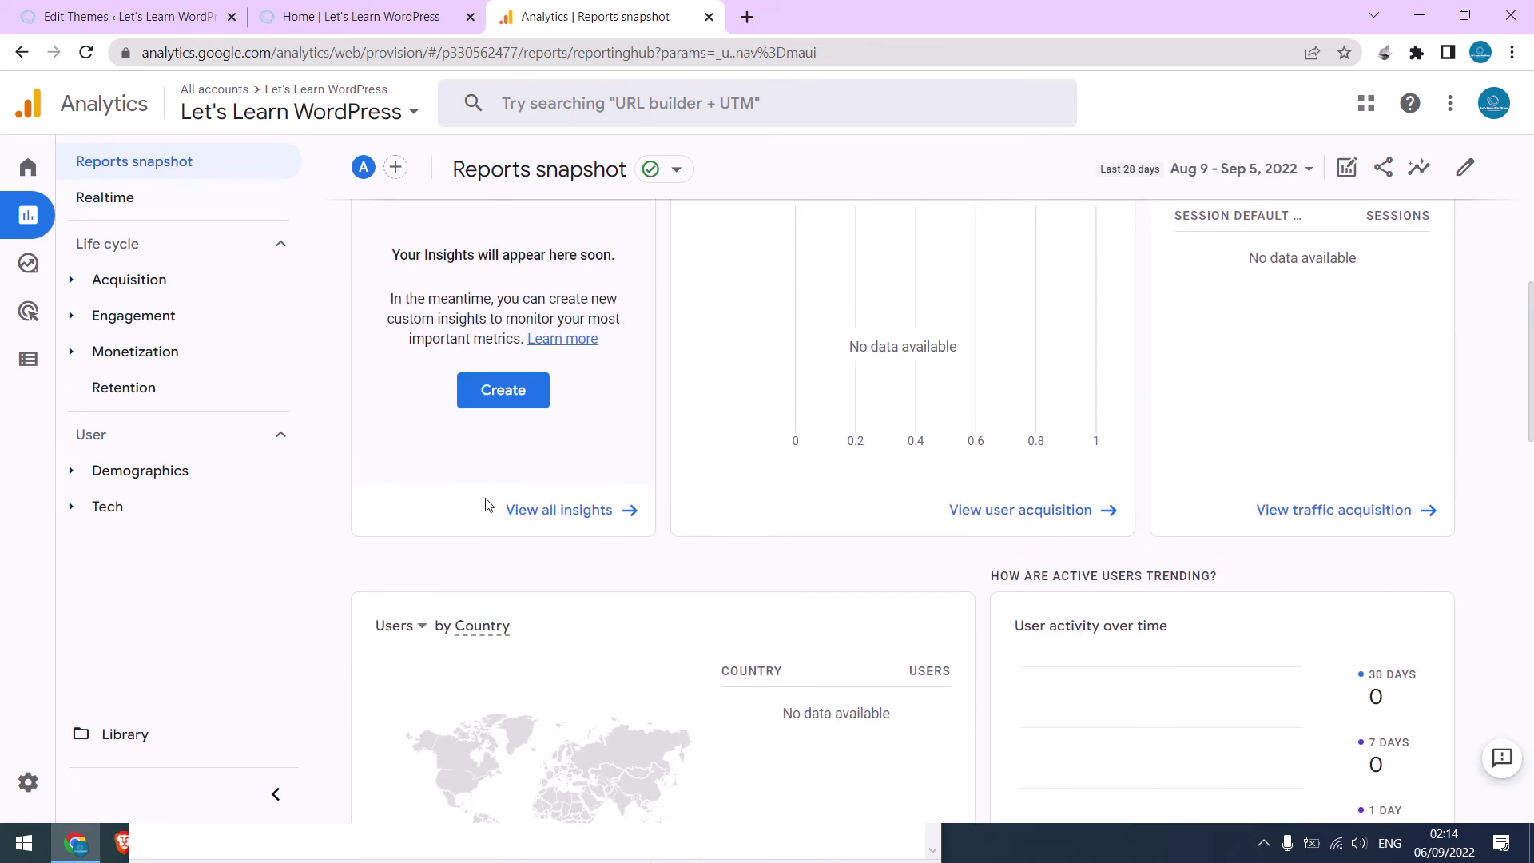
pyautogui.moveTo(36, 440)
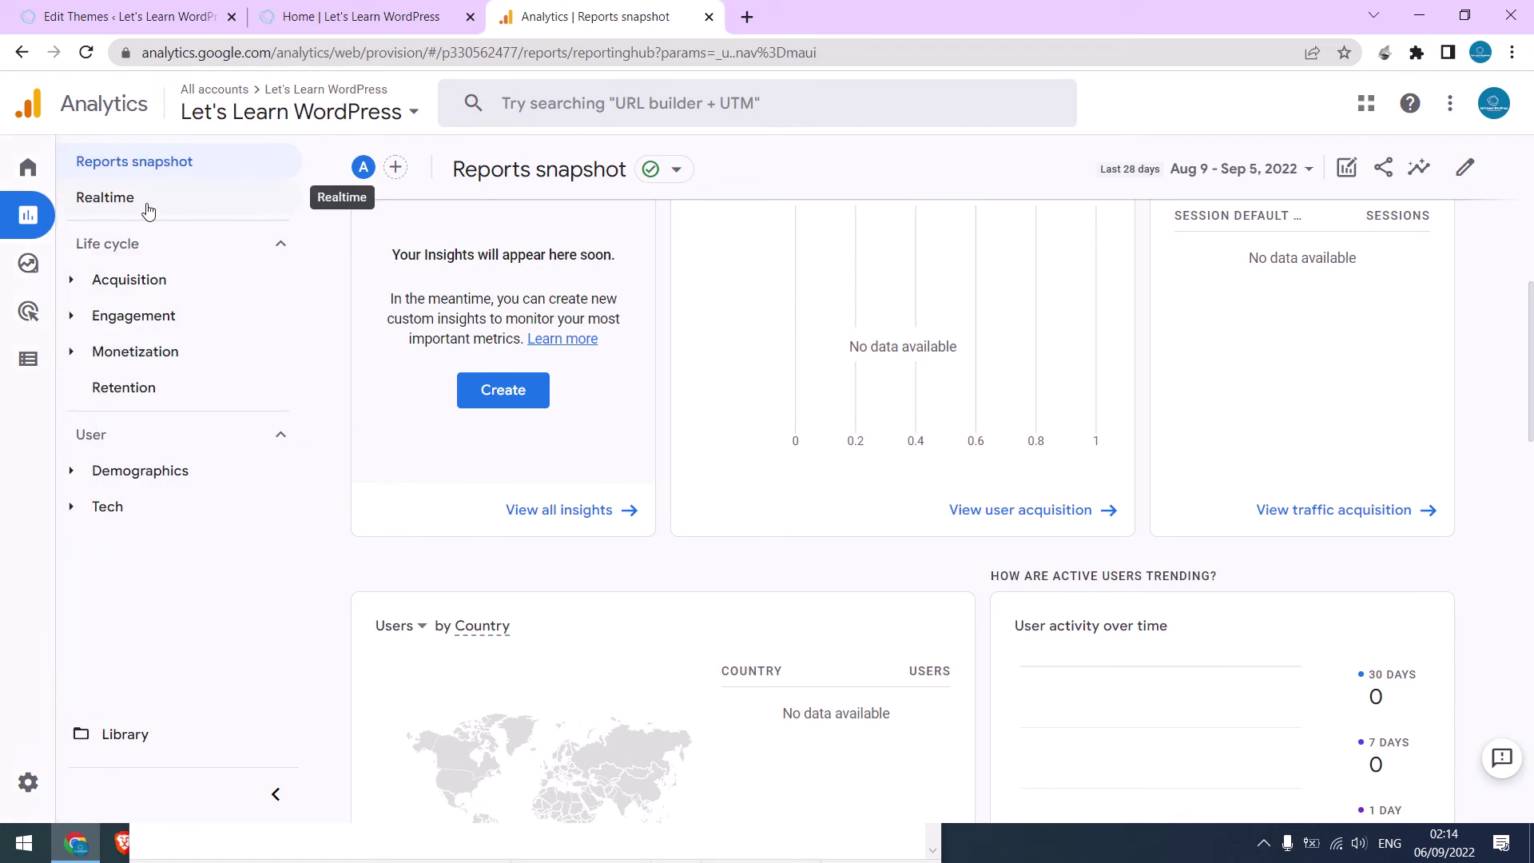
pyautogui.click(122, 208)
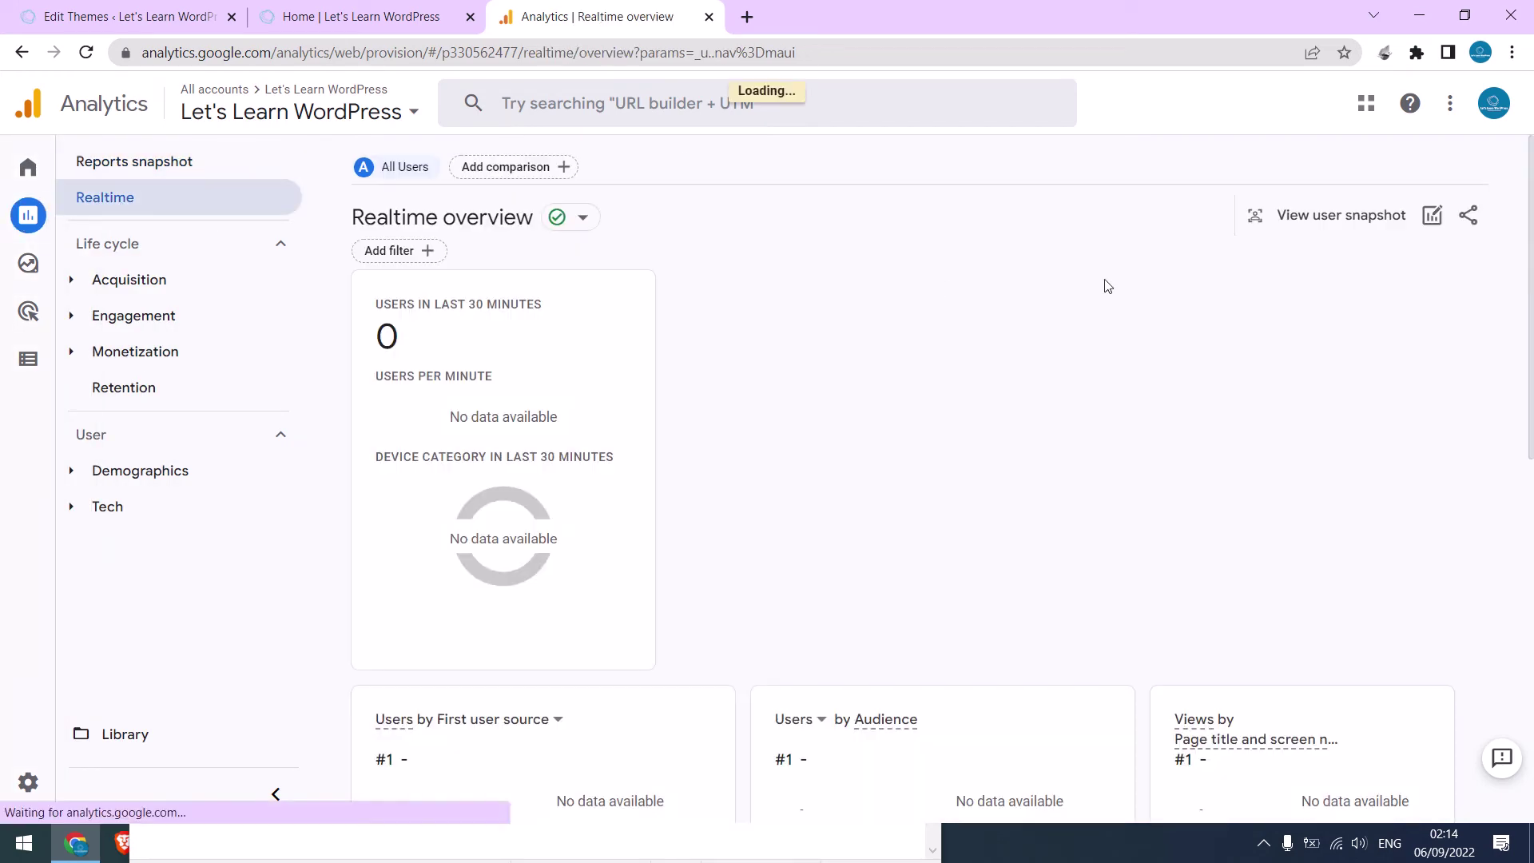
# Dismiss the 'Filter data in your reports' popup and review the empty Realtime overview
pyautogui.scroll(-10, 1343, 508)
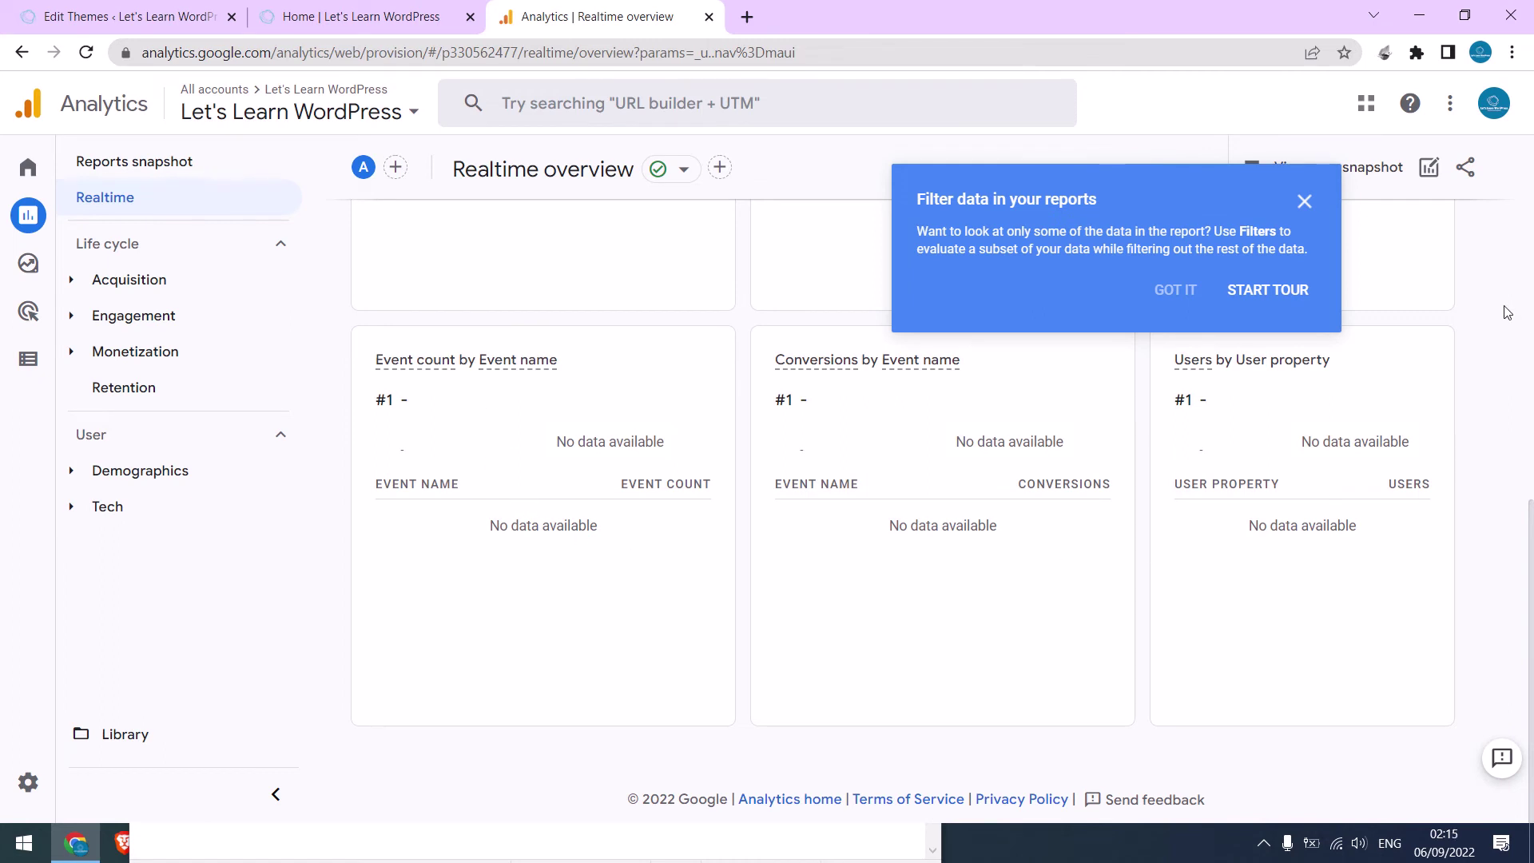
pyautogui.click(1305, 202)
pyautogui.scroll(3, 1347, 479)
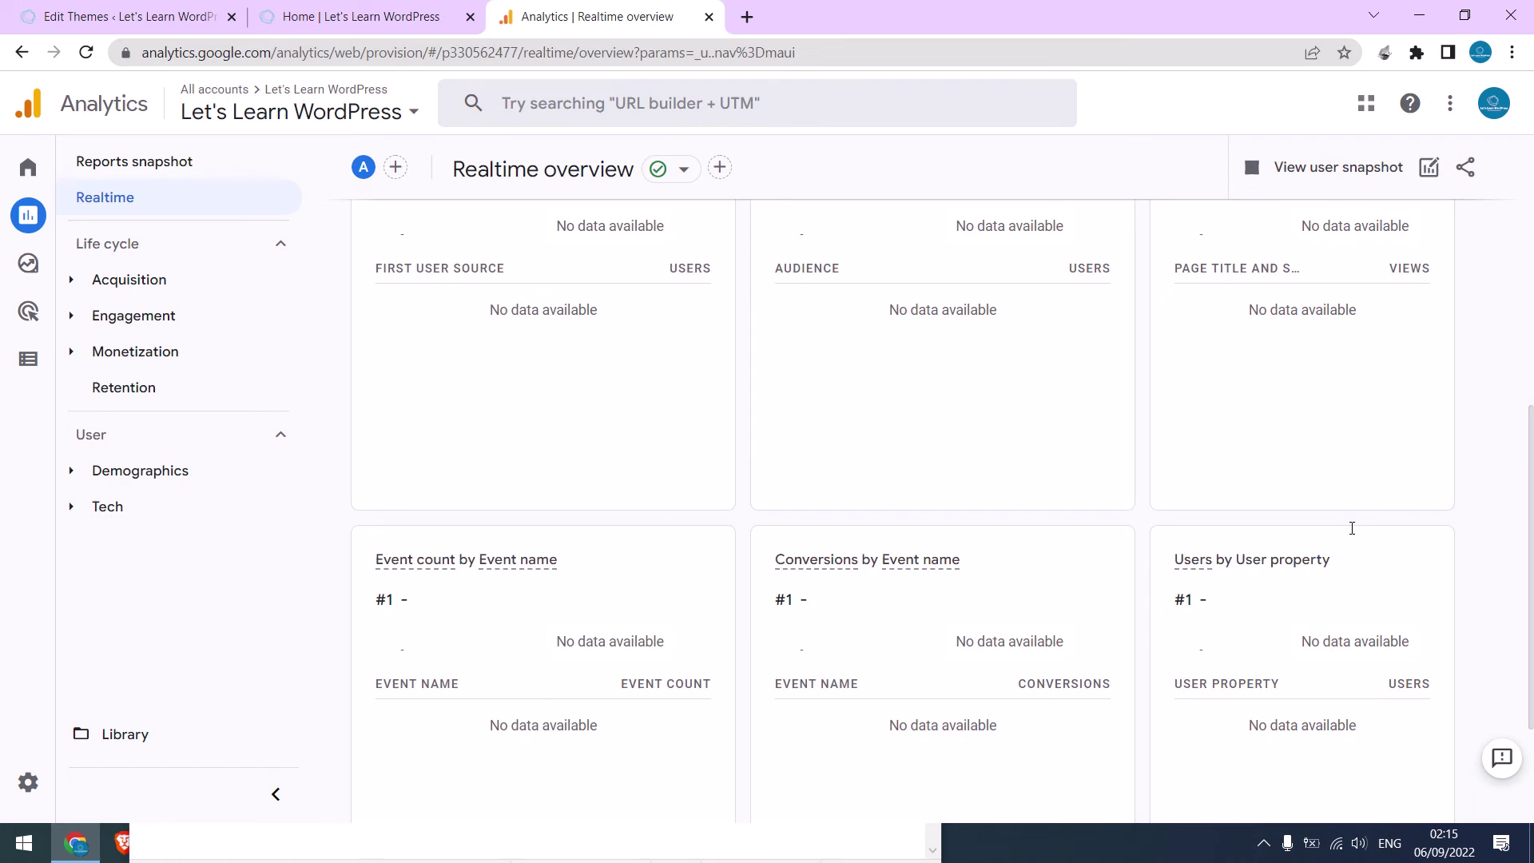
pyautogui.scroll(1, 1352, 528)
pyautogui.scroll(-4, 1352, 528)
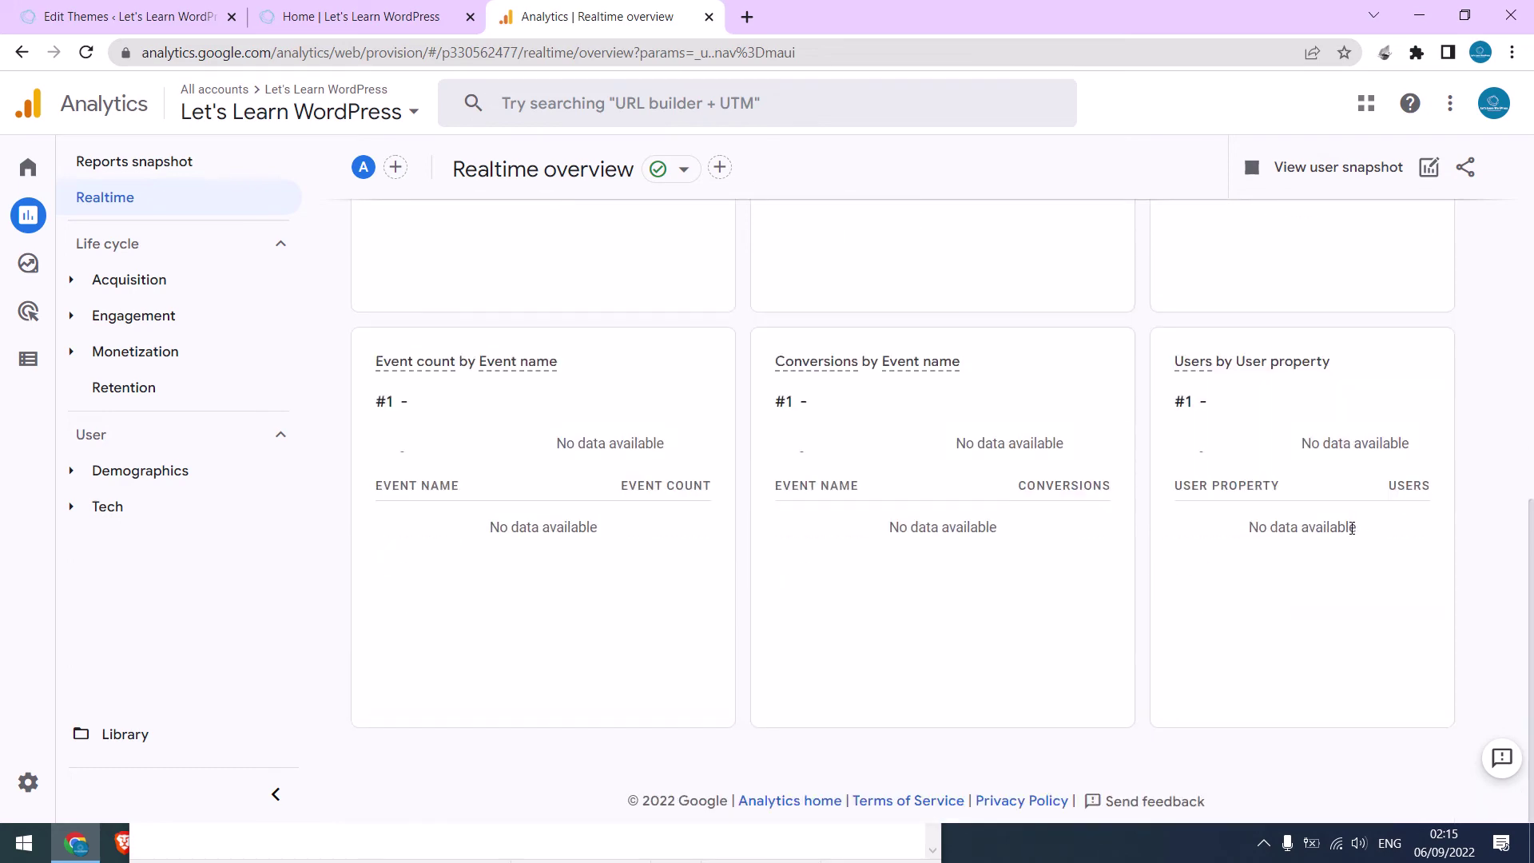
pyautogui.scroll(3, 1351, 528)
# Turn on the Ultrasurf proxy and load letslearnwordpress.com in a new tab to register a visit
pyautogui.click(303, 14)
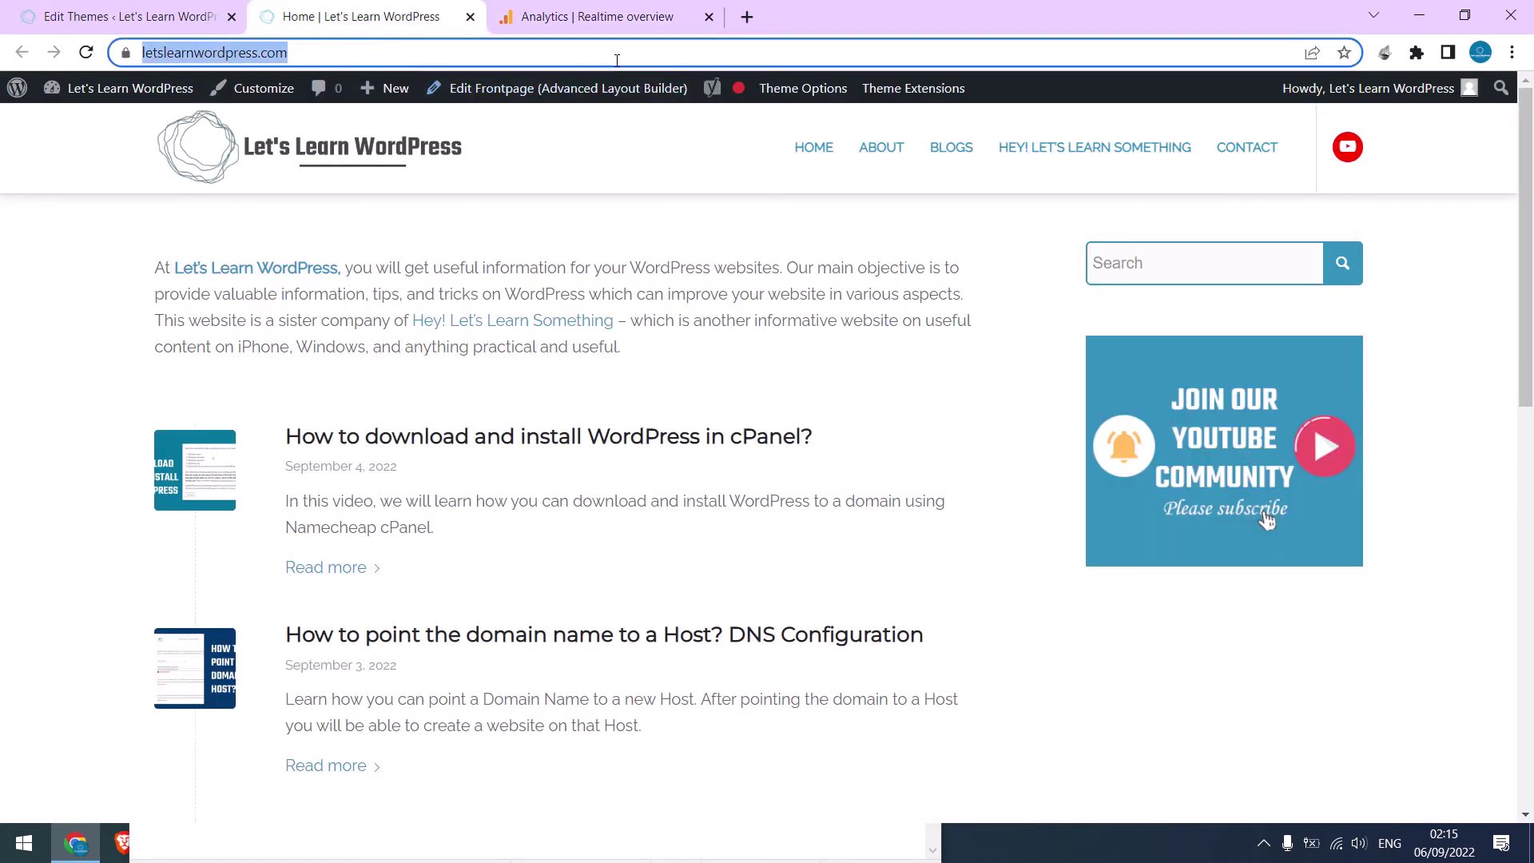
pyautogui.click(747, 16)
pyautogui.click(1384, 52)
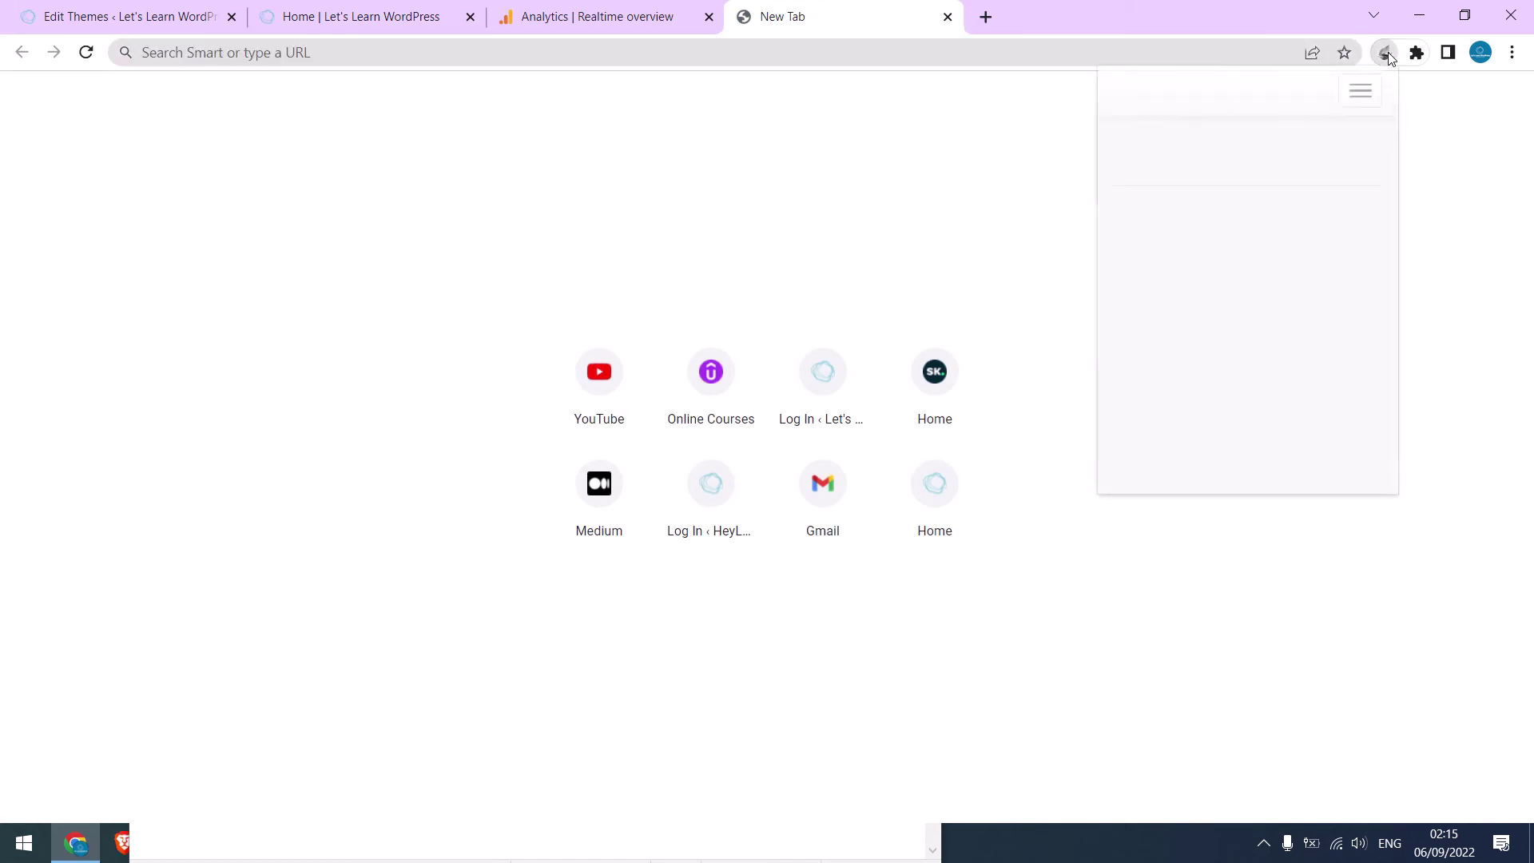
pyautogui.click(1358, 392)
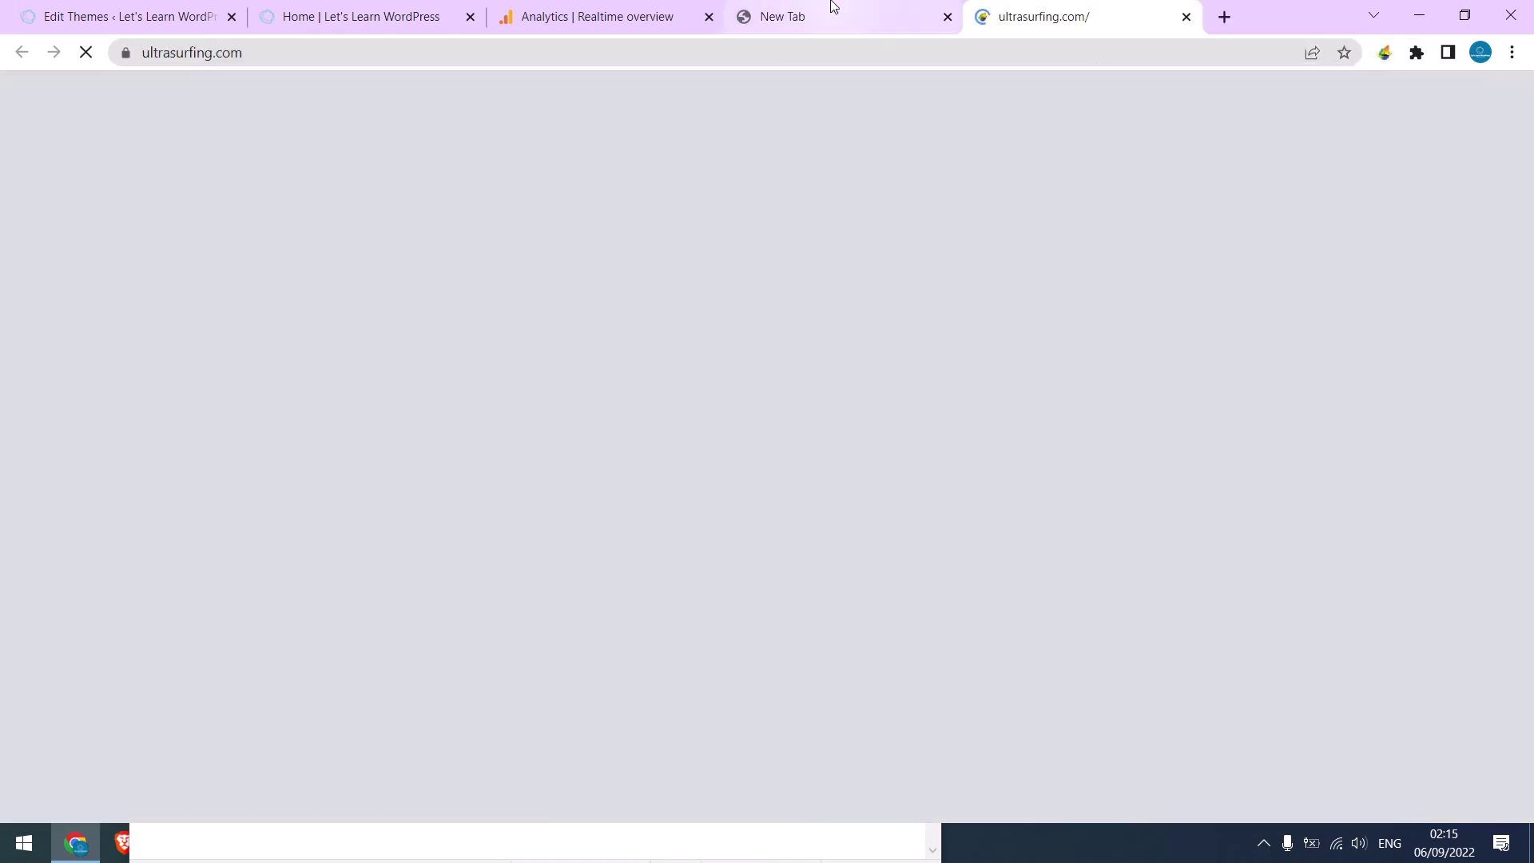
pyautogui.click(833, 6)
pyautogui.write('https://letslearnwordpress.com/')
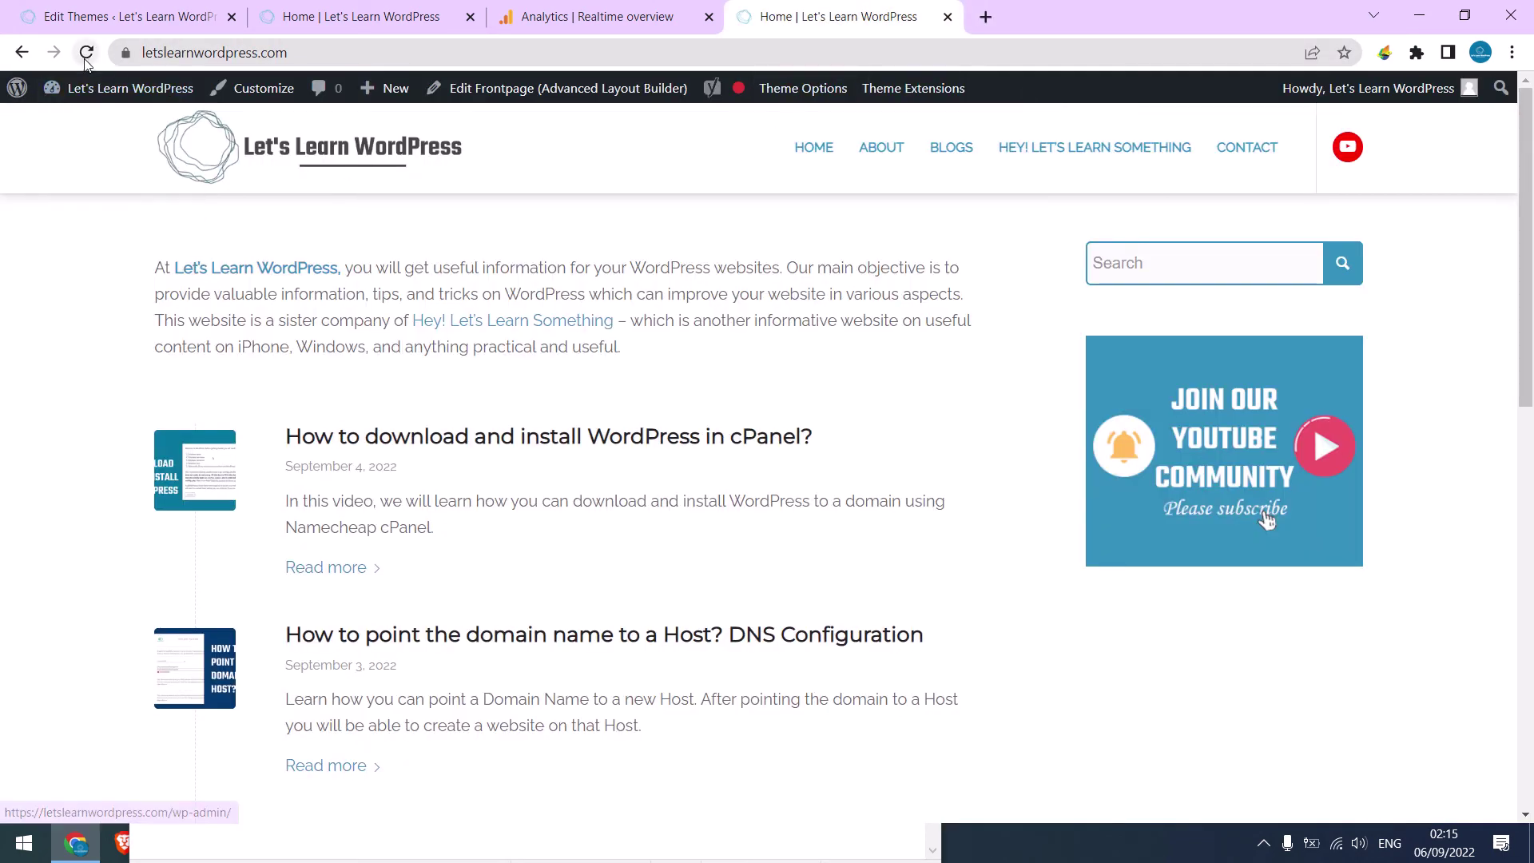
pyautogui.click(86, 56)
# Reload Realtime and highlight the Home | Let's Learn WordPress view and the first_visit event
pyautogui.click(644, 15)
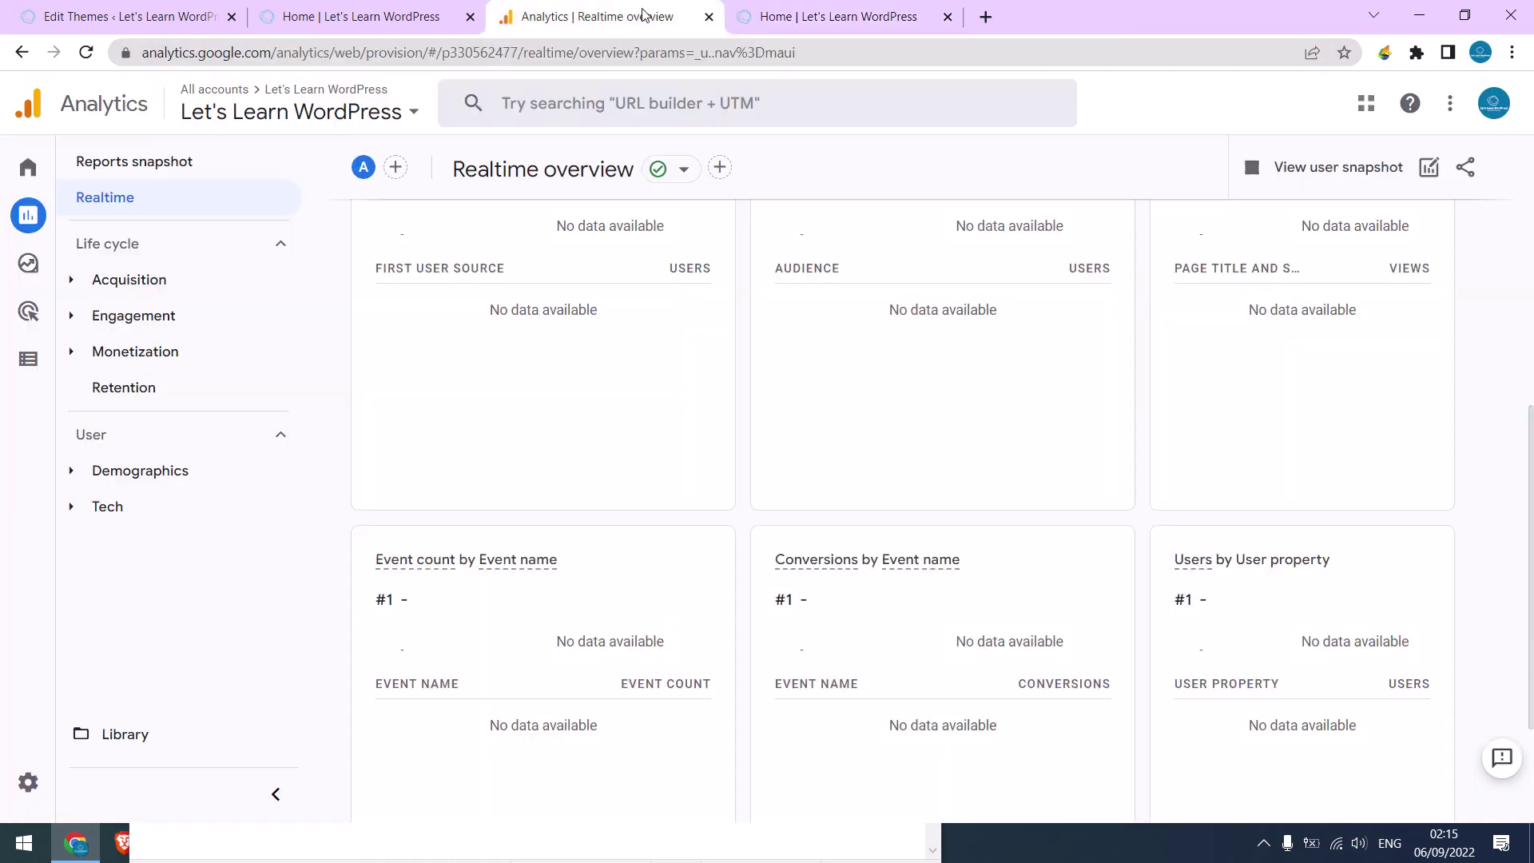
pyautogui.press('F5')
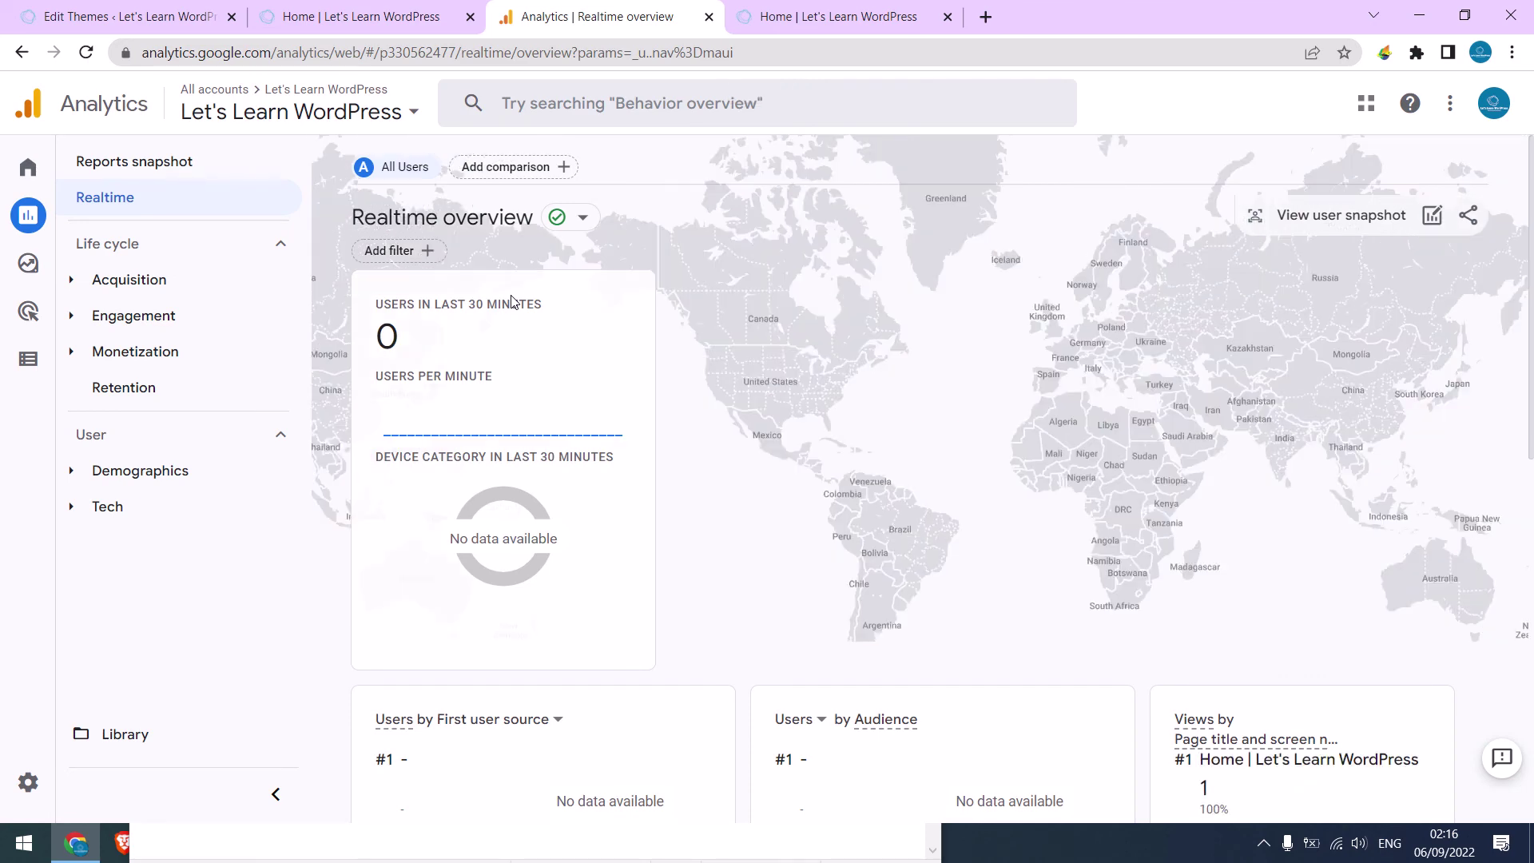
pyautogui.moveTo(1532, 300); pyautogui.dragTo(1532, 485)
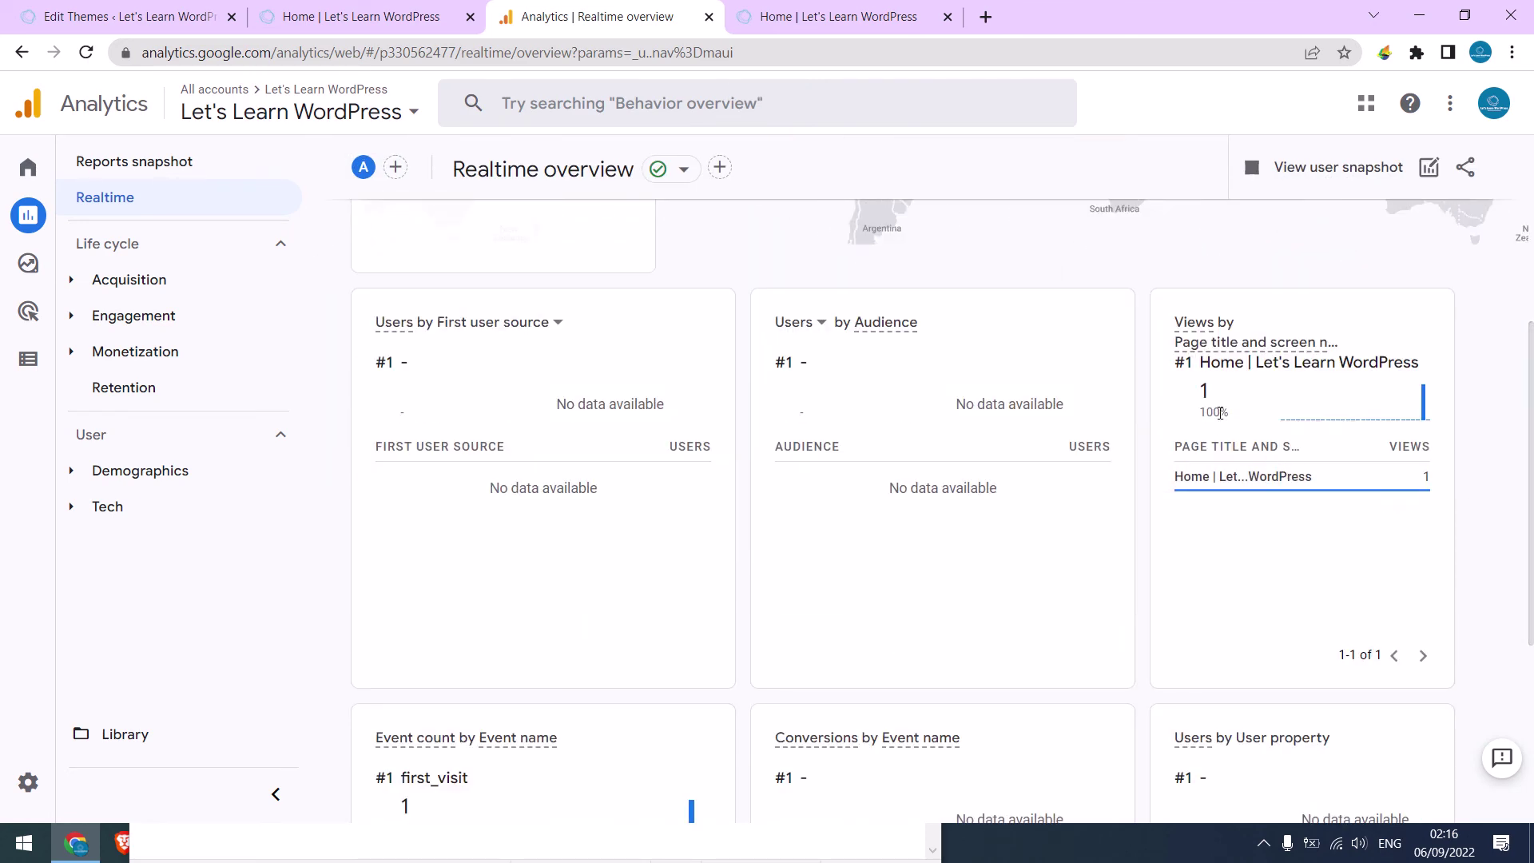
pyautogui.tripleClick(1206, 392)
pyautogui.click(1230, 408)
pyautogui.moveTo(1219, 382); pyautogui.dragTo(1186, 361)
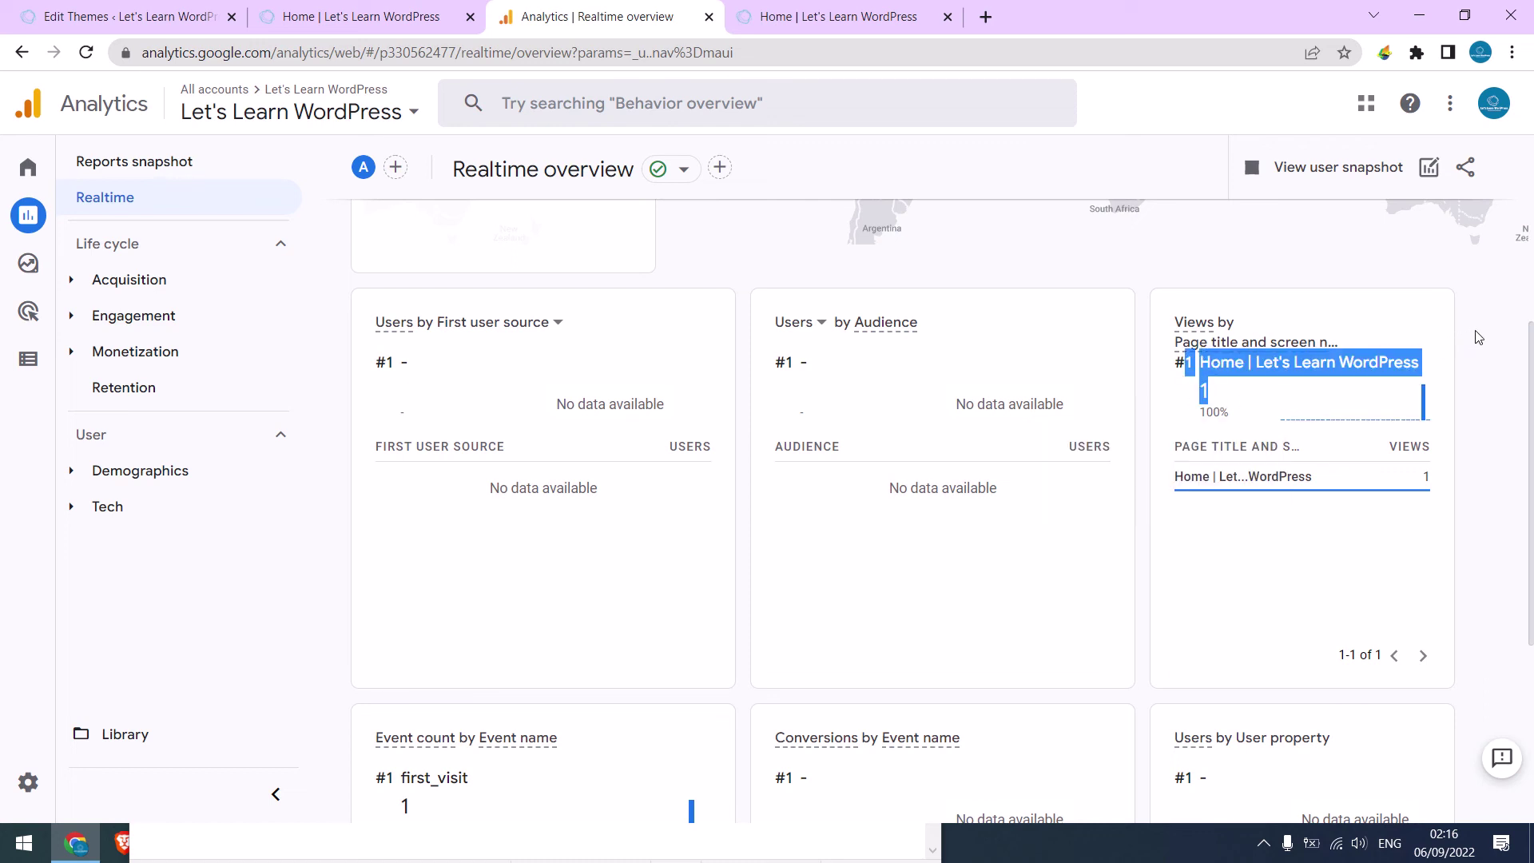
pyautogui.scroll(-3, 624, 673)
pyautogui.moveTo(431, 555); pyautogui.dragTo(401, 569)
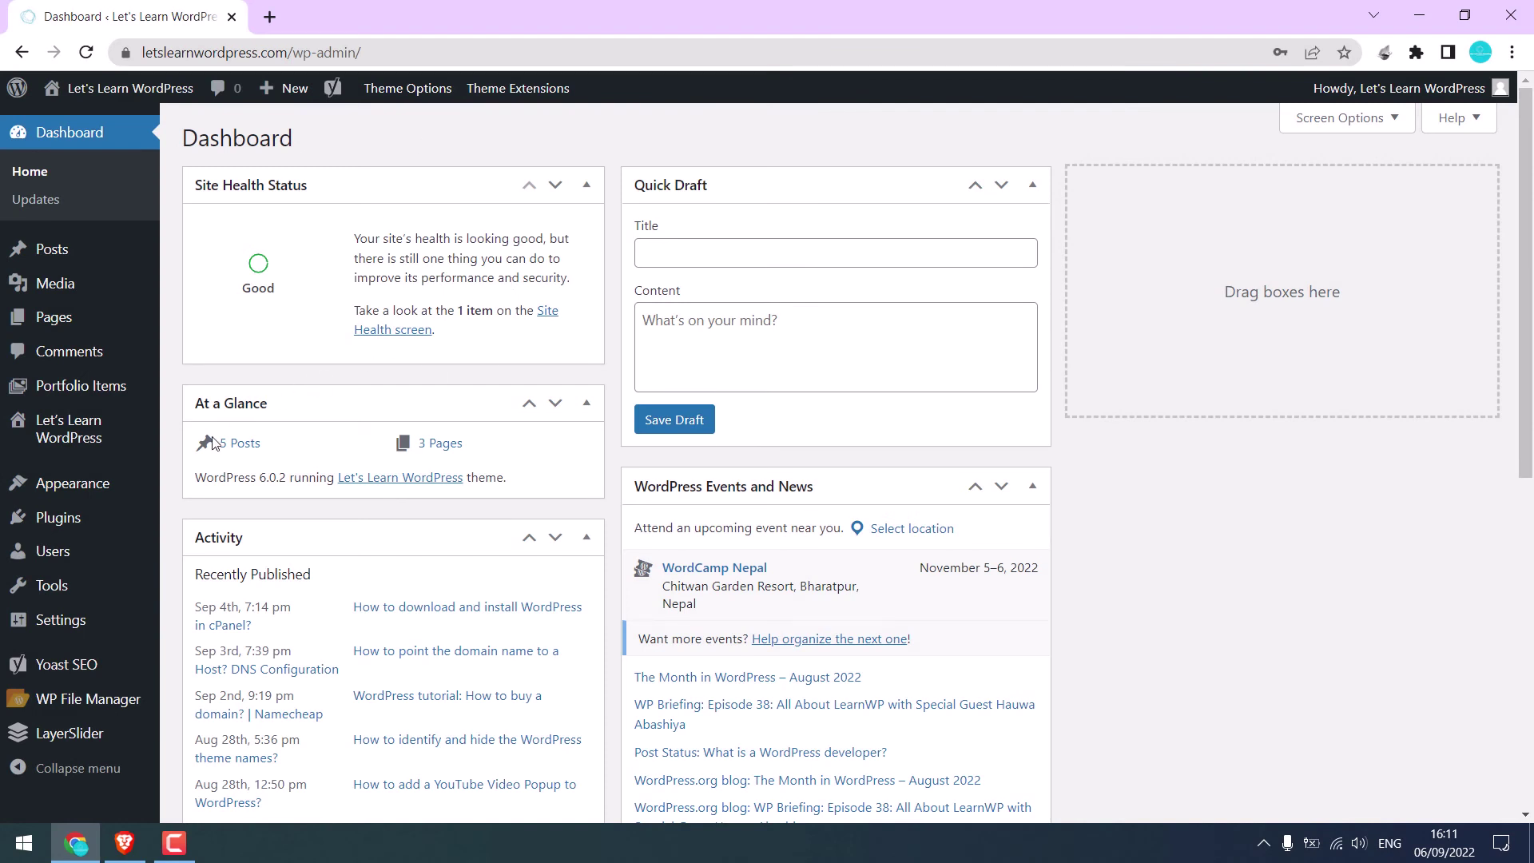
# Search plugins for 'Google Site kit', then install and activate Site Kit by Google
pyautogui.moveTo(127, 524)
pyautogui.click(221, 556)
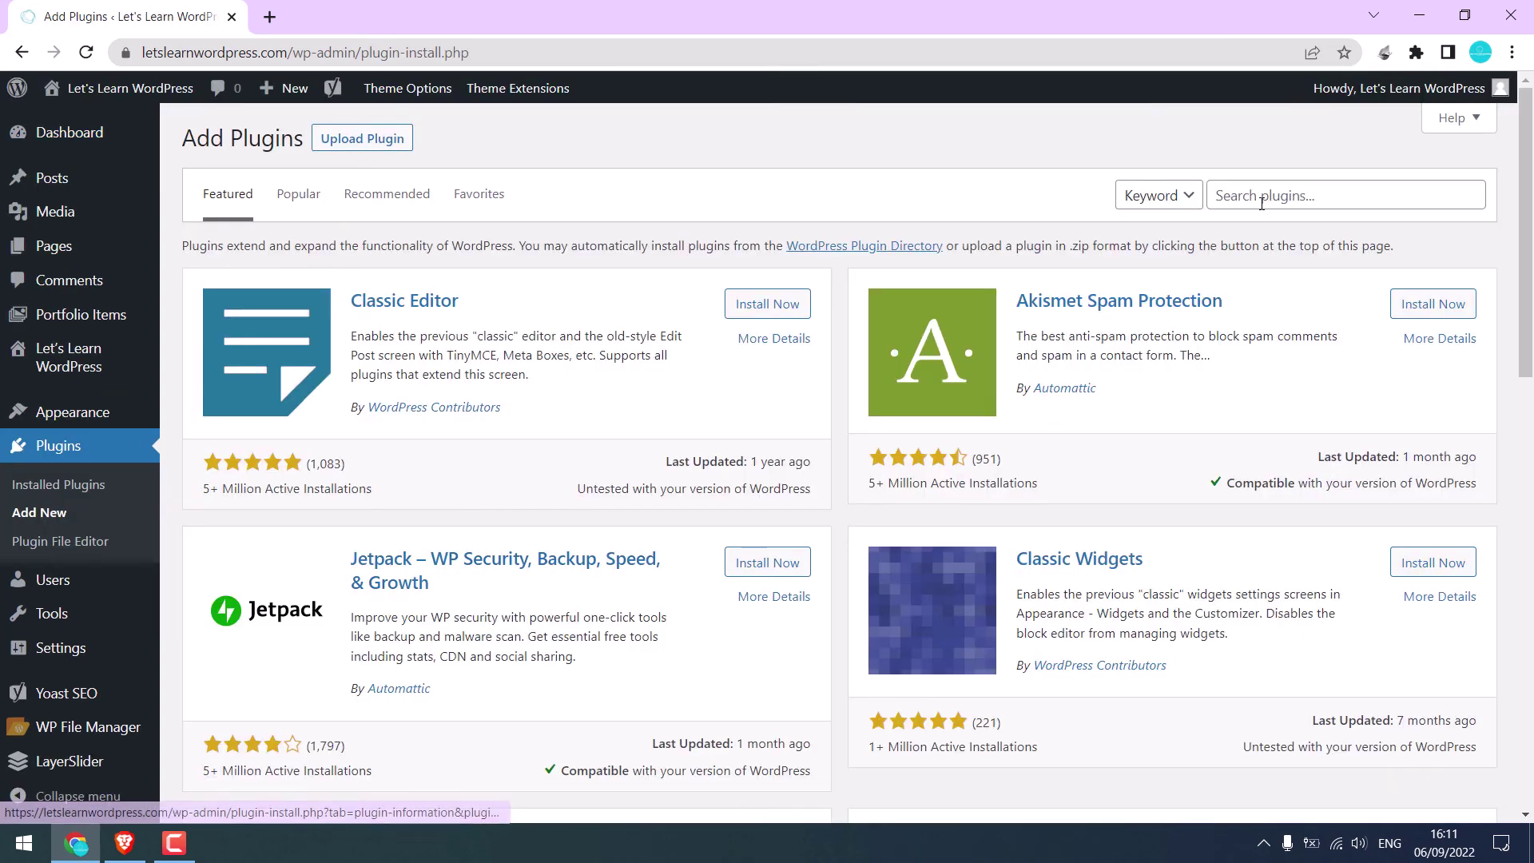
pyautogui.click(1263, 203)
pyautogui.write('Googl')
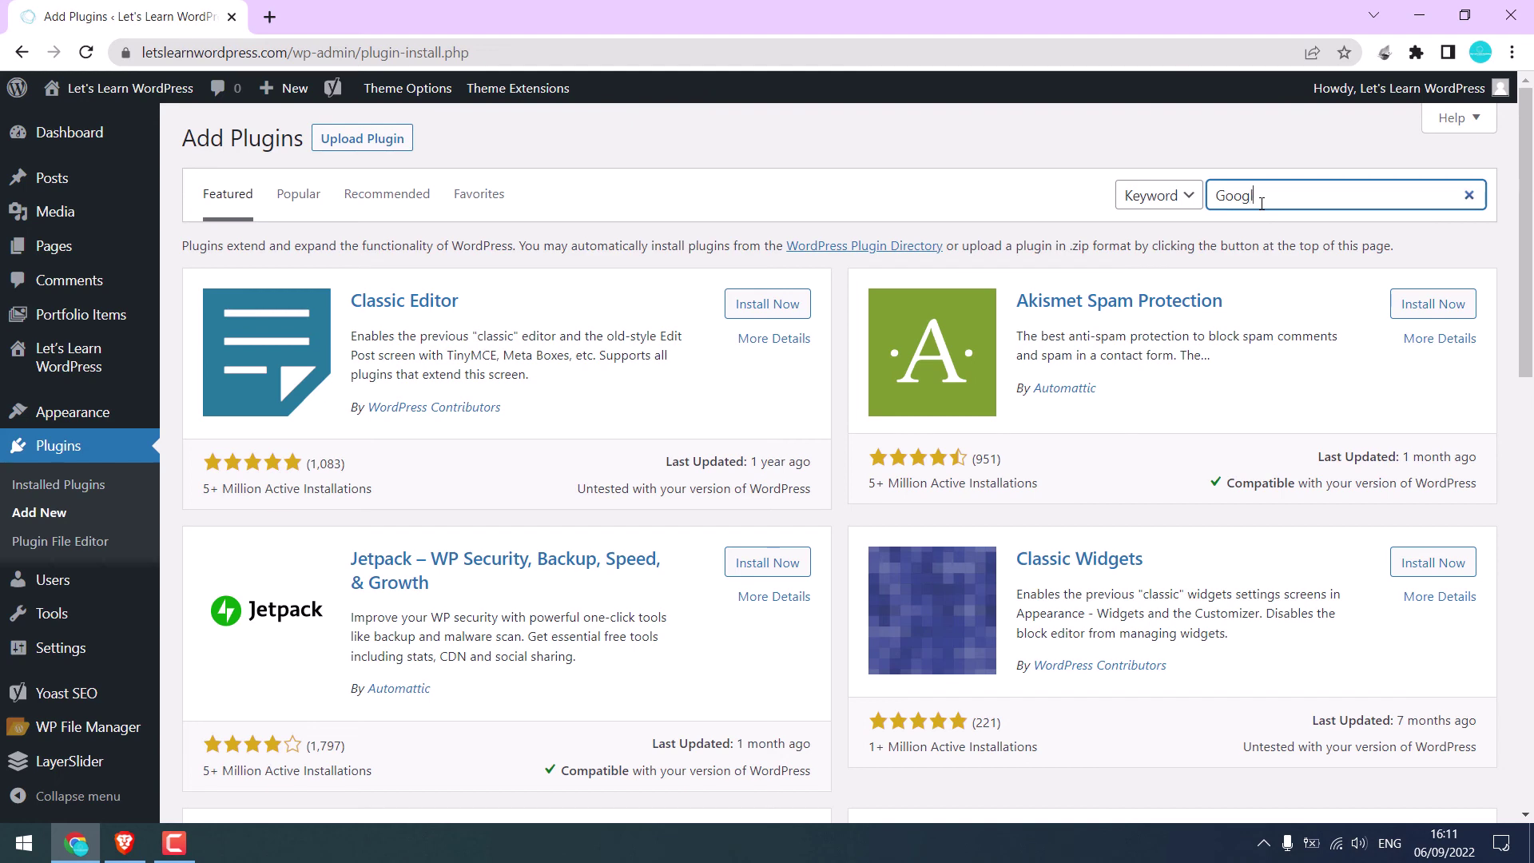
pyautogui.write('e Site kit')
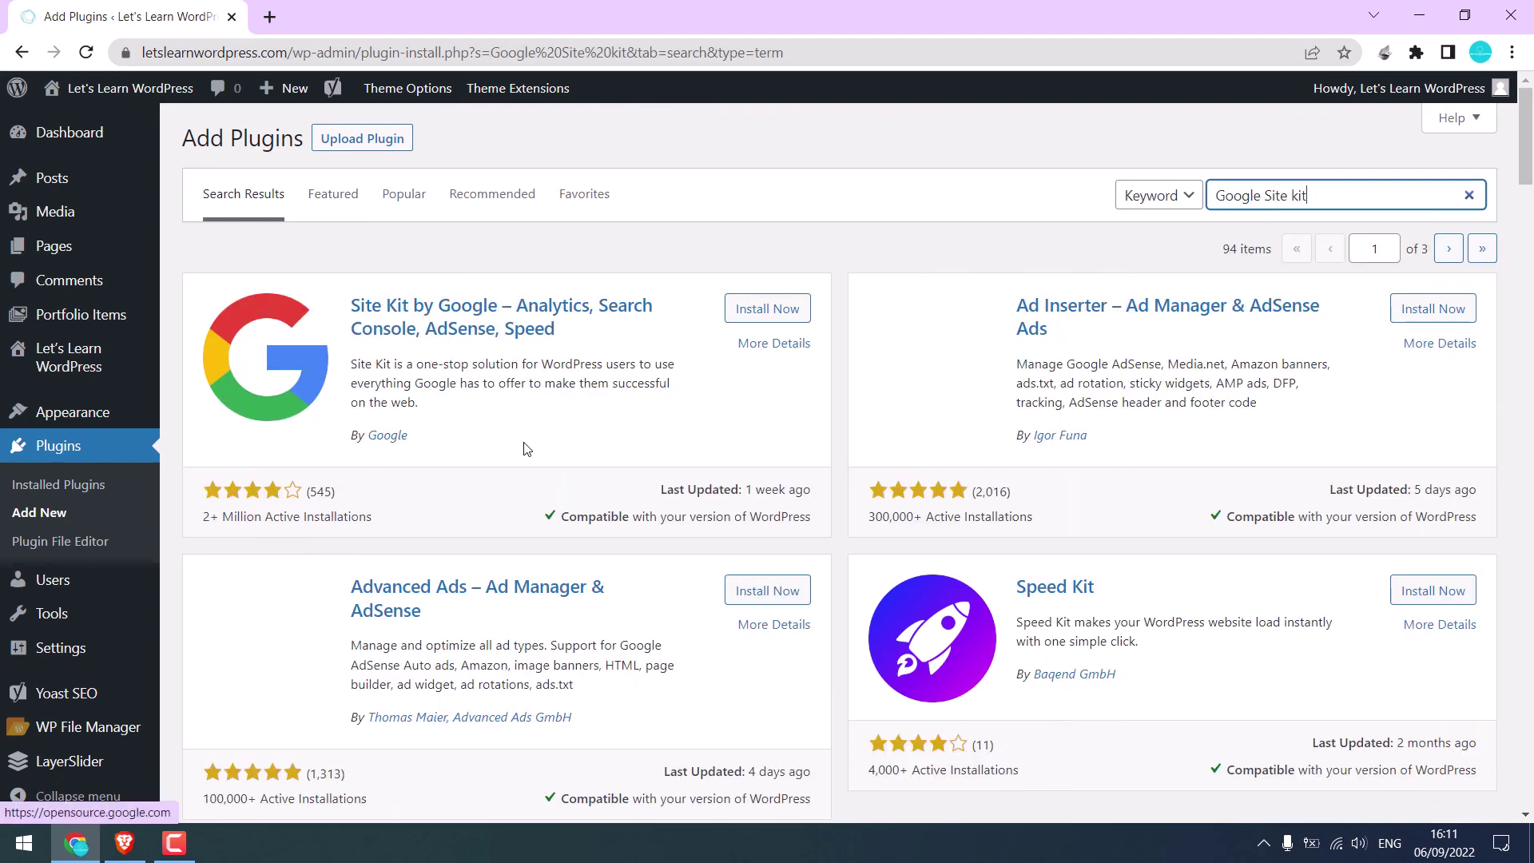
pyautogui.click(783, 309)
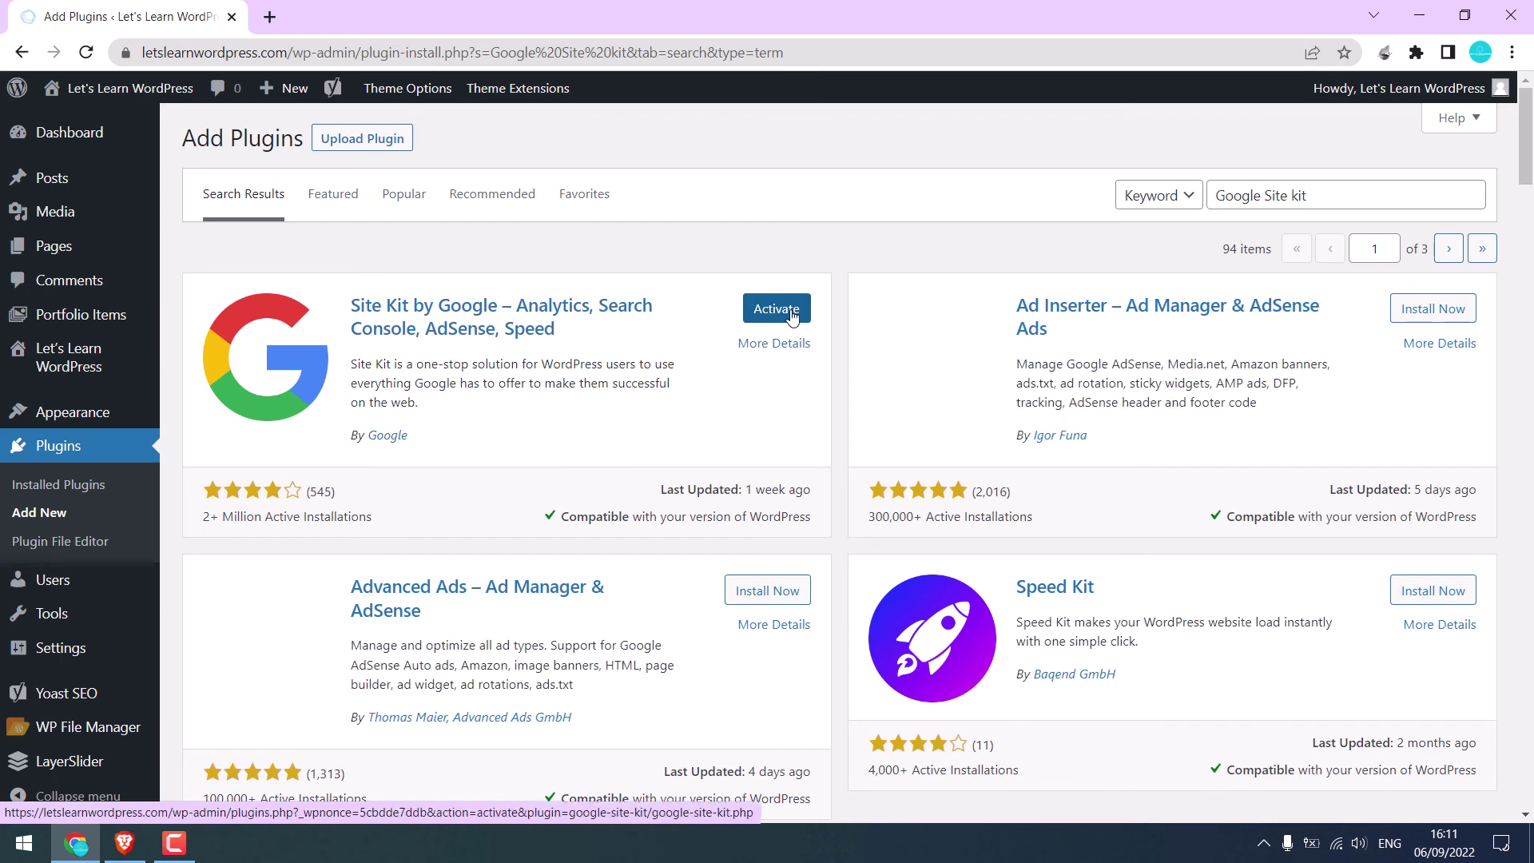
pyautogui.click(791, 313)
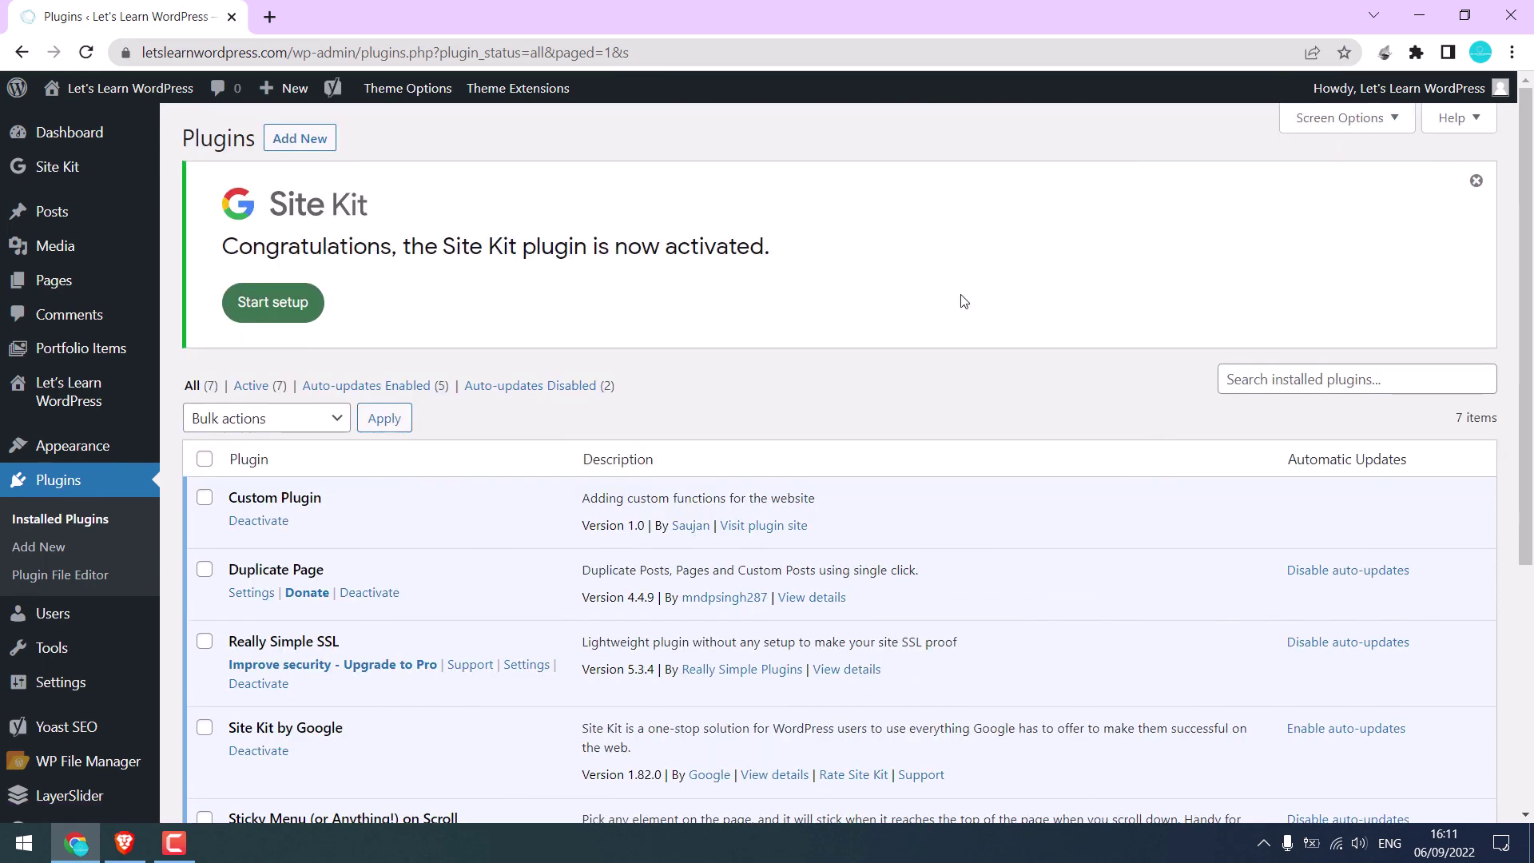
# Dismiss the Site Kit activation notice on the Plugins page
pyautogui.click(1476, 180)
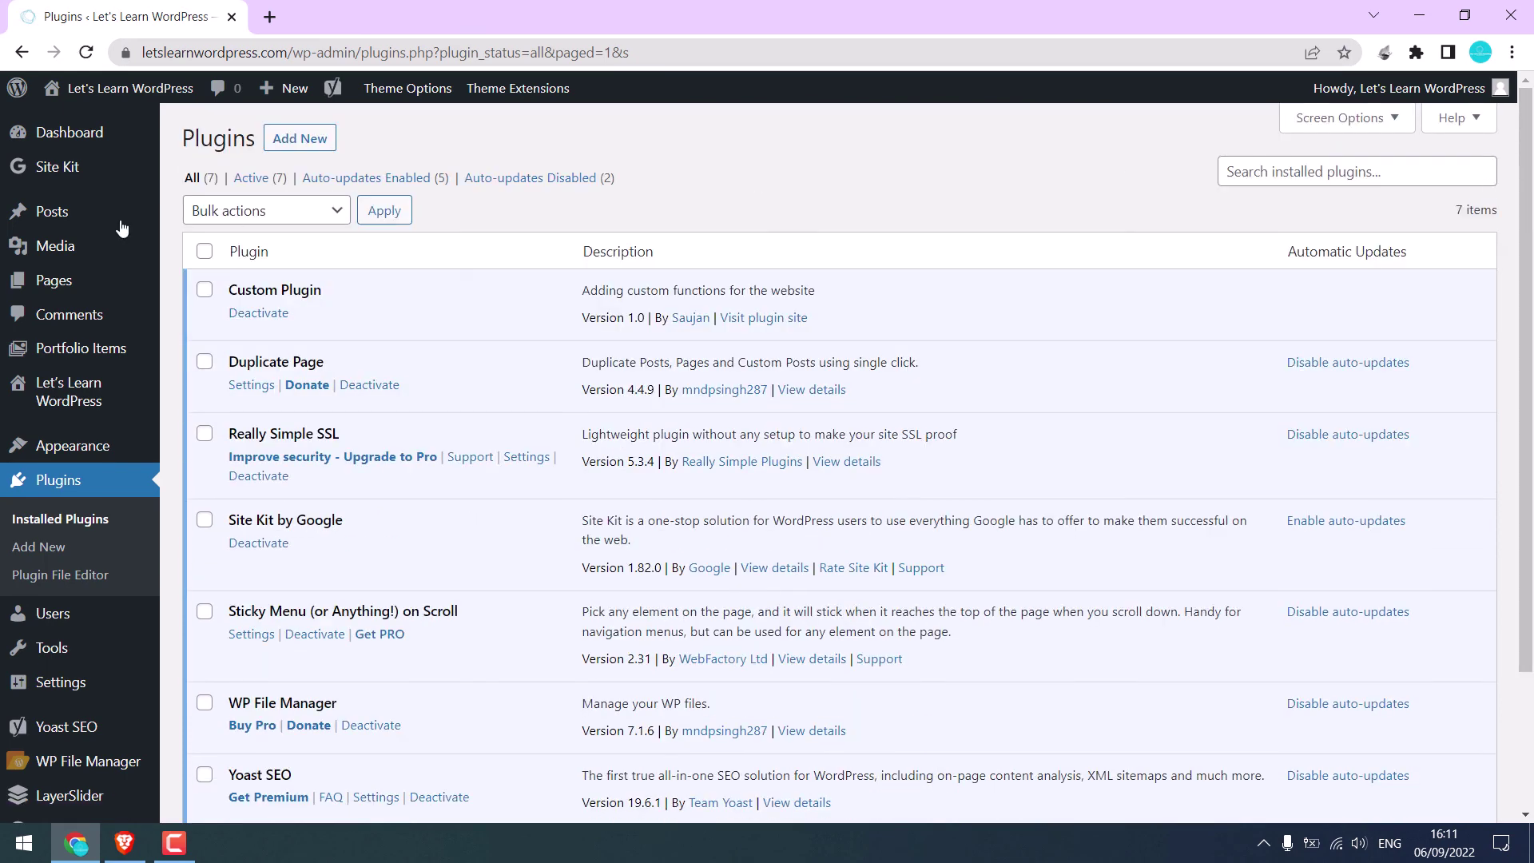